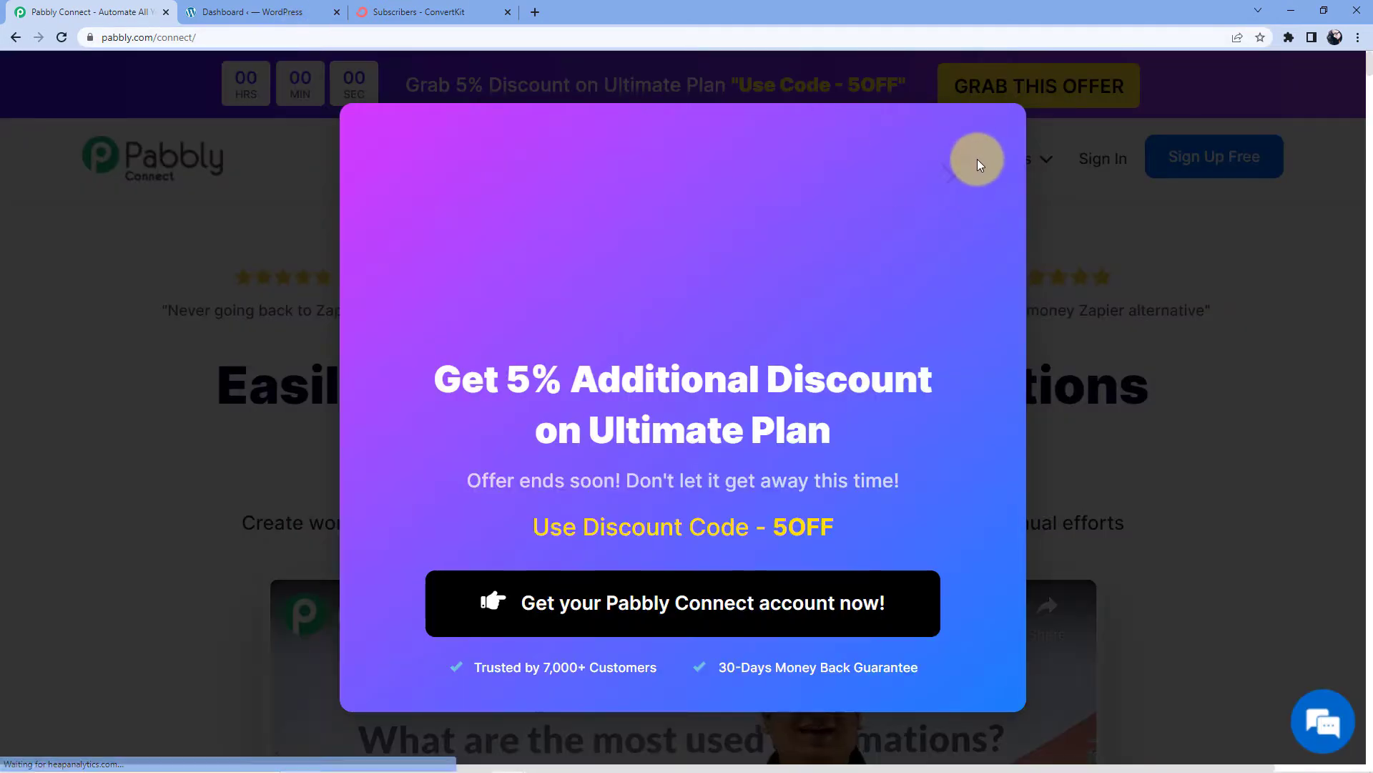
Close the discount offer popup on the Pabbly Connect homepage
{"action": "left_click", "coordinate": [948, 183]}
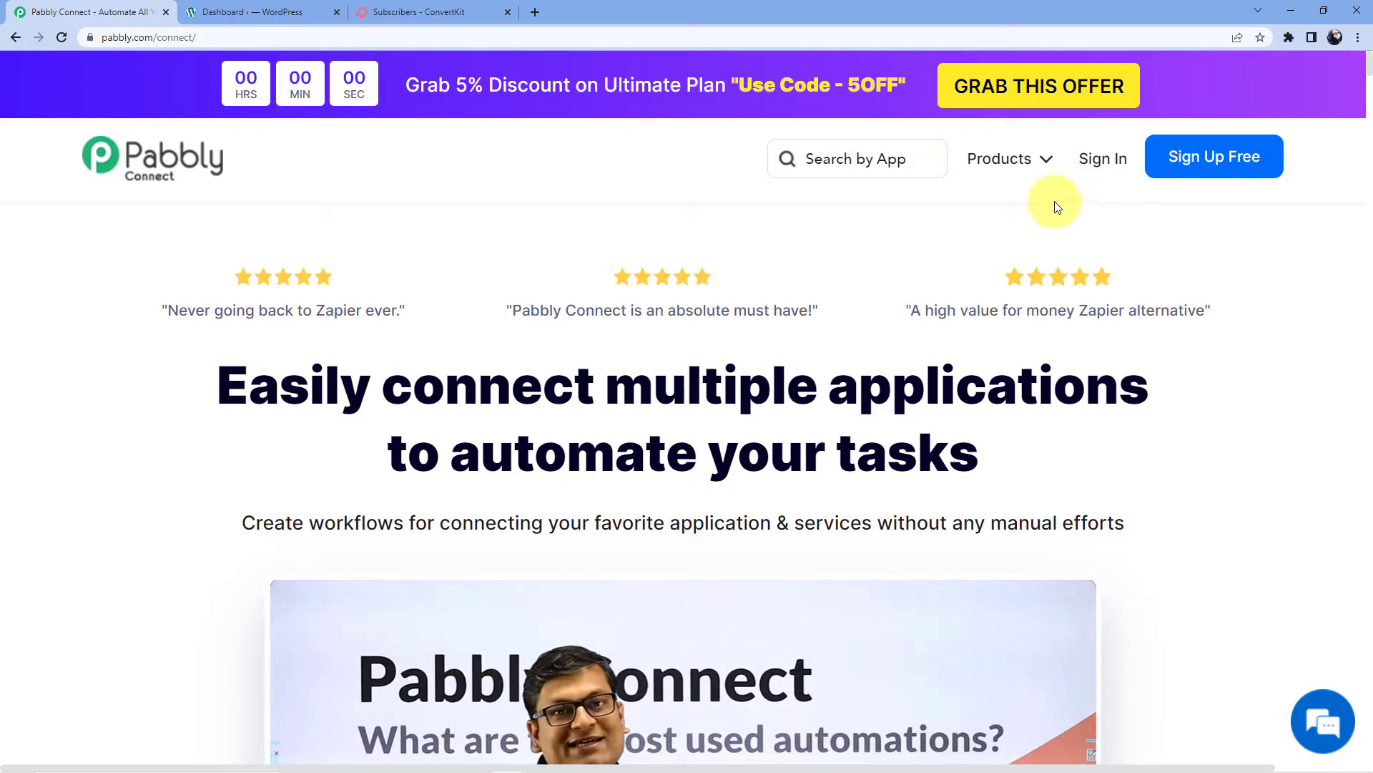
Sign in to the Pabbly account with the saved credentials
{"action": "left_click", "coordinate": [1099, 166]}
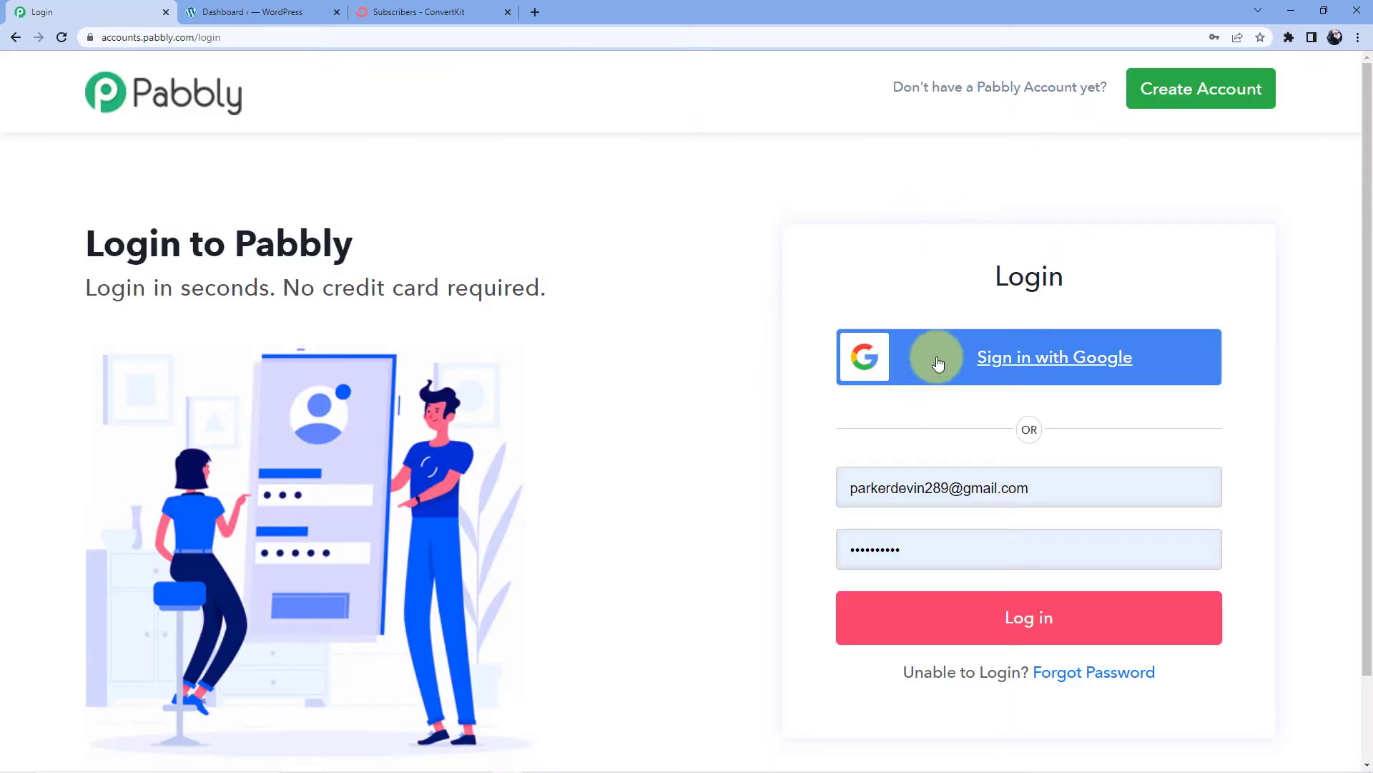
{"action": "left_click", "coordinate": [969, 642]}
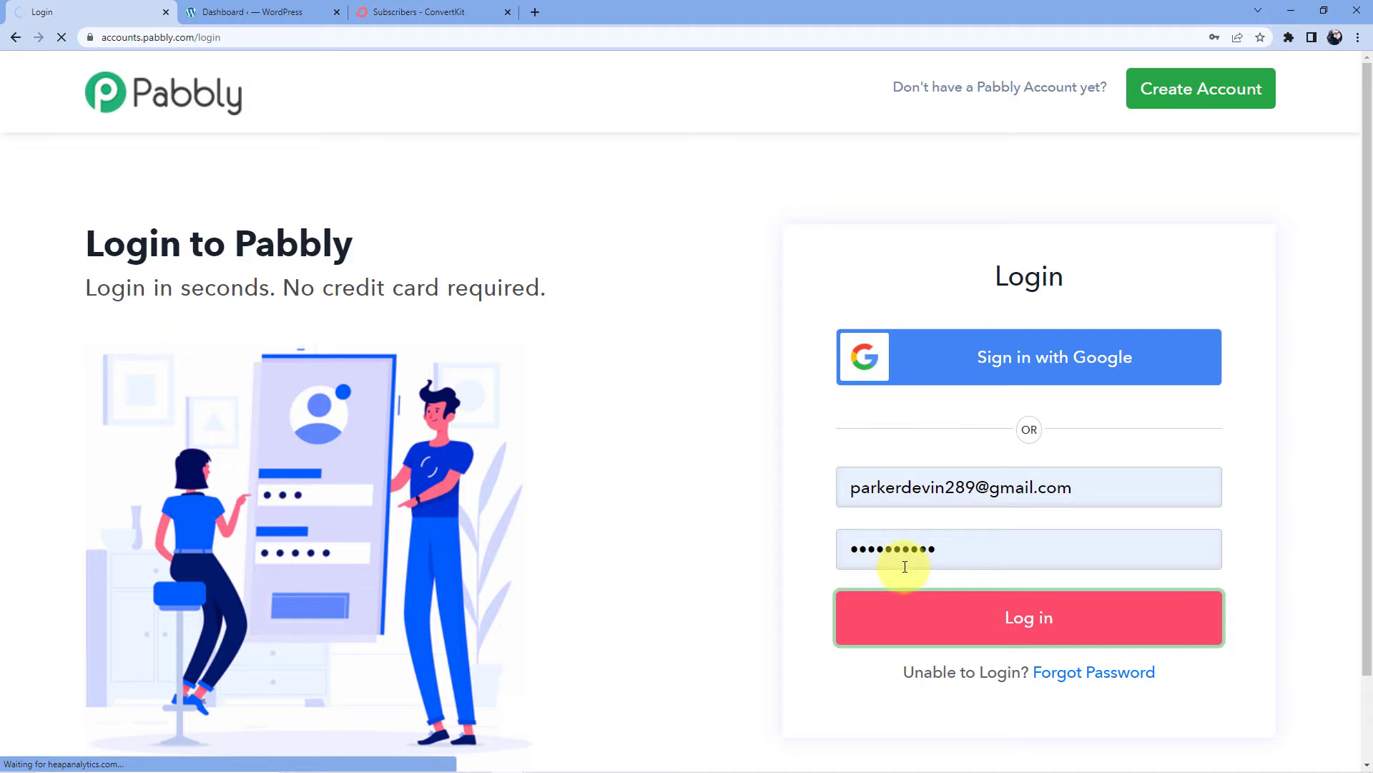
{"action": "scroll", "coordinate": [351, 384], "scroll_direction": "down", "scroll_amount": 3}
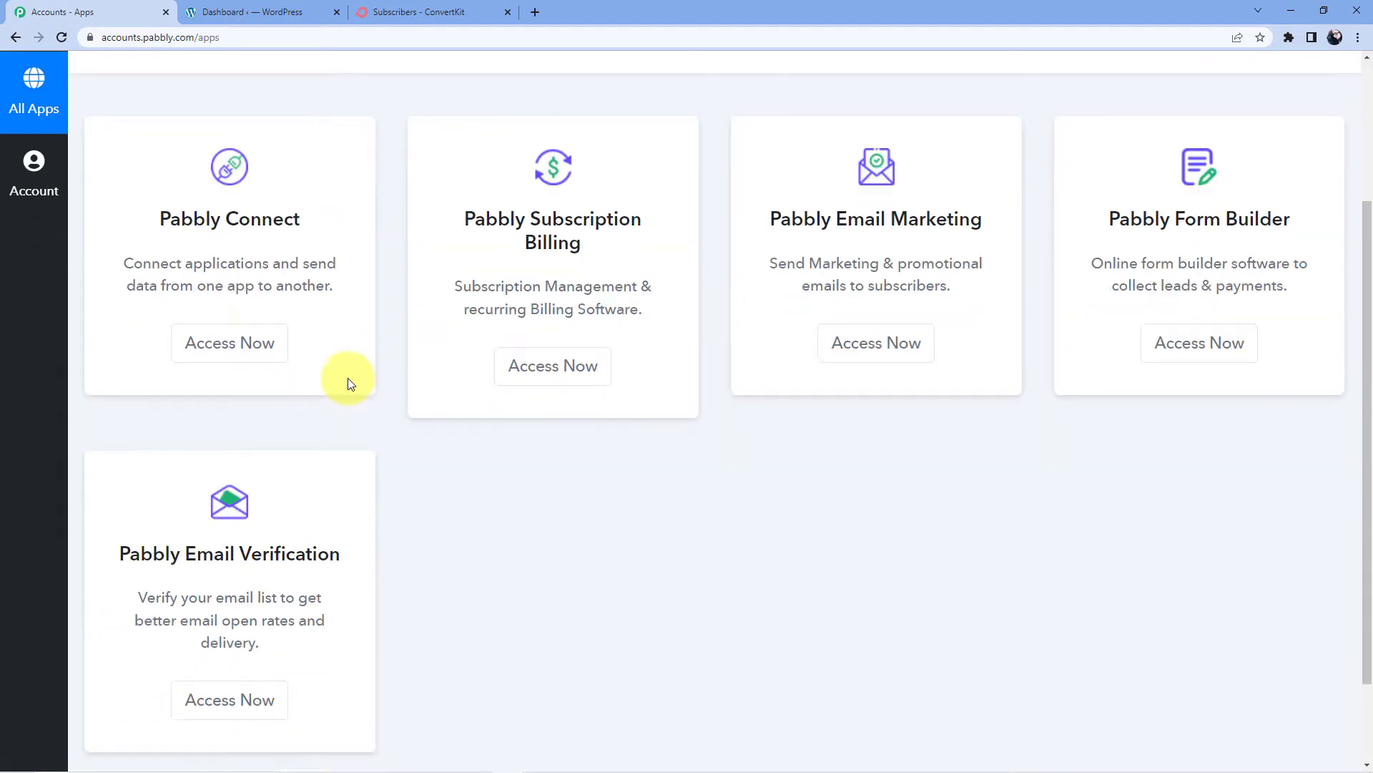
Open Pabbly Connect and look over the dashboard's existing workflows
{"action": "left_click", "coordinate": [242, 336]}
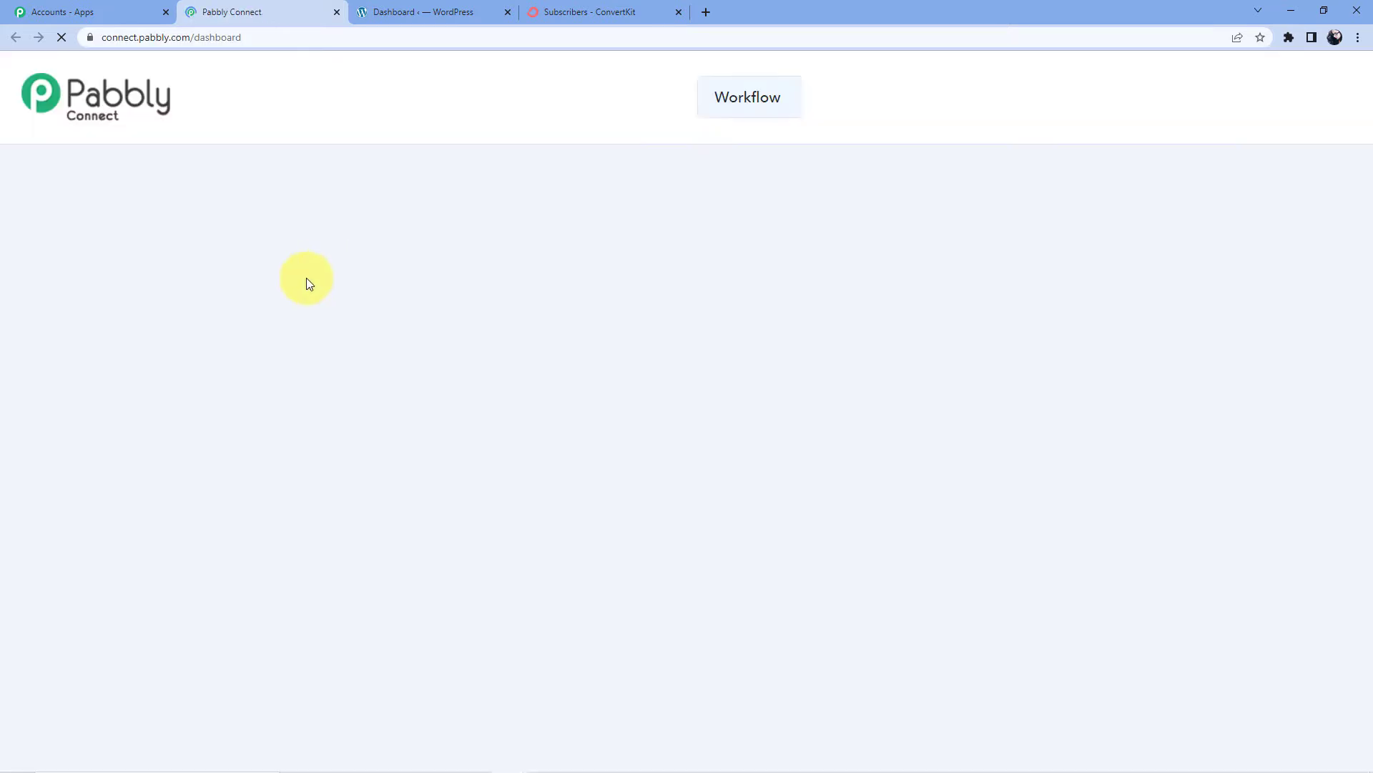
{"action": "scroll", "coordinate": [509, 234], "scroll_direction": "down", "scroll_amount": 3}
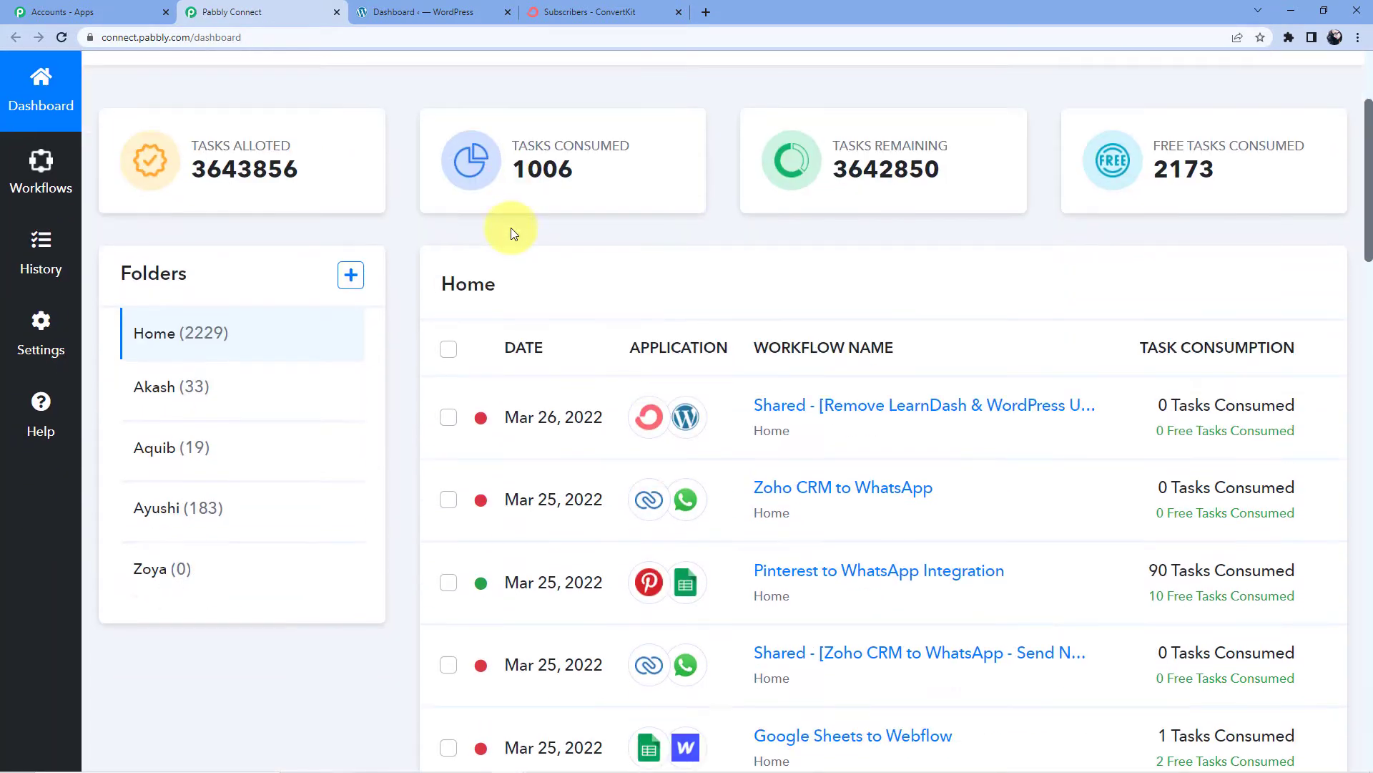
{"action": "scroll", "coordinate": [914, 444], "scroll_direction": "down", "scroll_amount": 12}
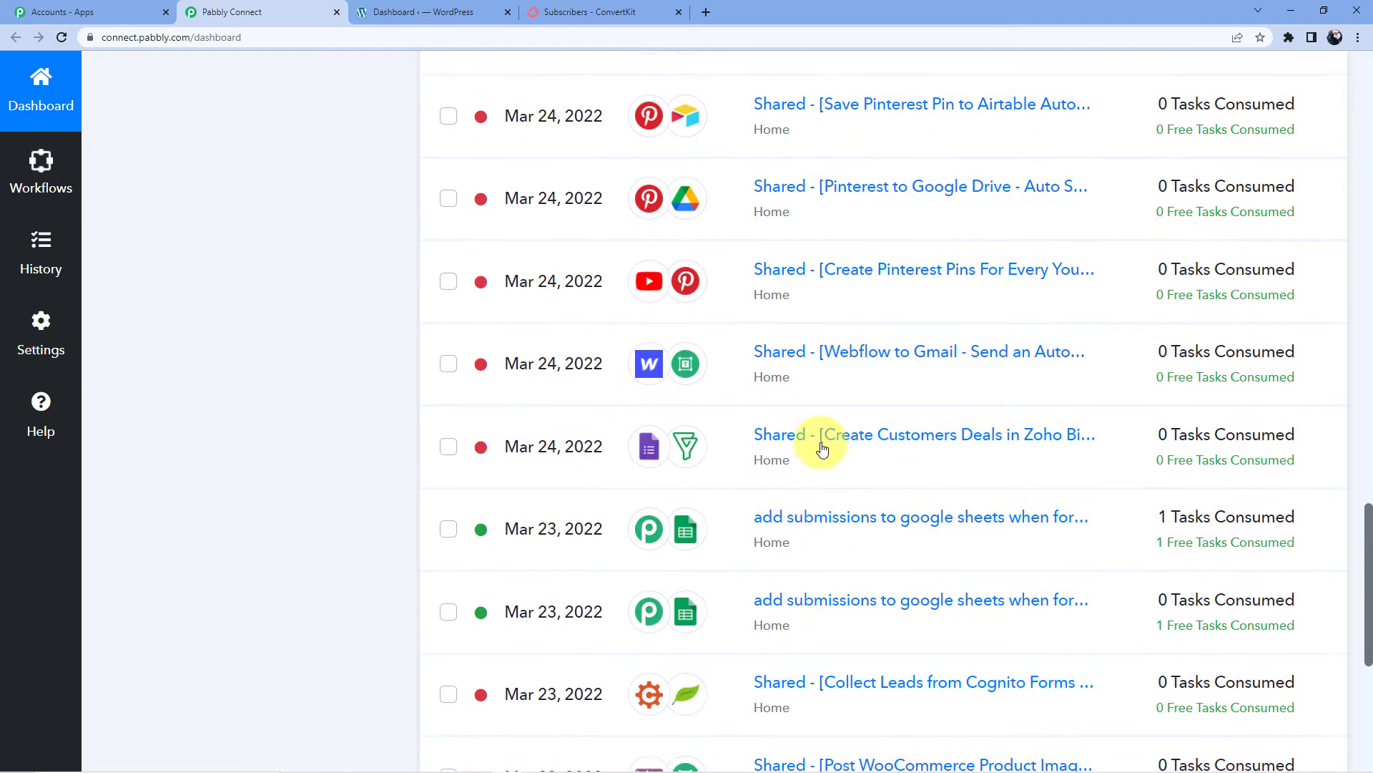
{"action": "scroll", "coordinate": [822, 448], "scroll_direction": "up", "scroll_amount": 20}
{"action": "scroll", "coordinate": [822, 448], "scroll_direction": "up", "scroll_amount": 3}
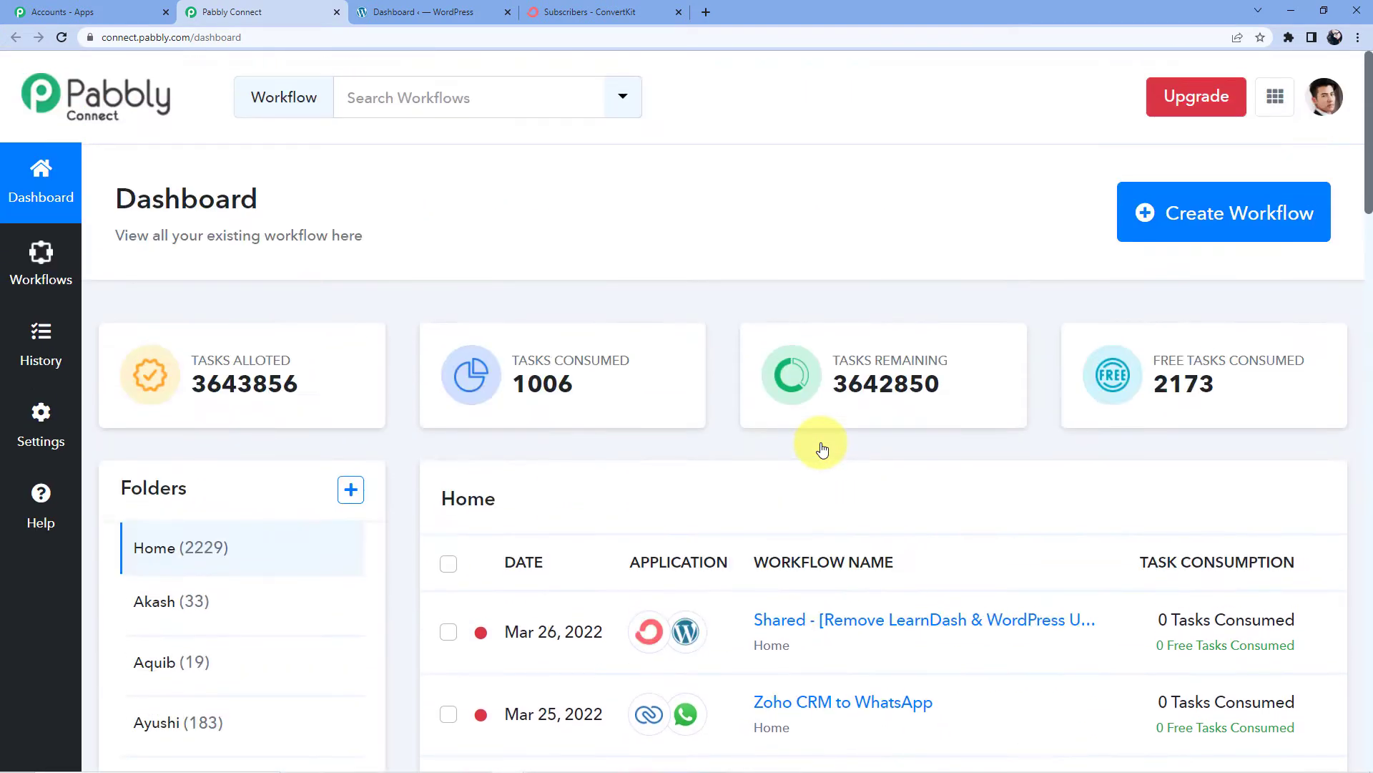
Create a new workflow named 'Trello to Google Tasks'
{"action": "left_click", "coordinate": [1161, 226]}
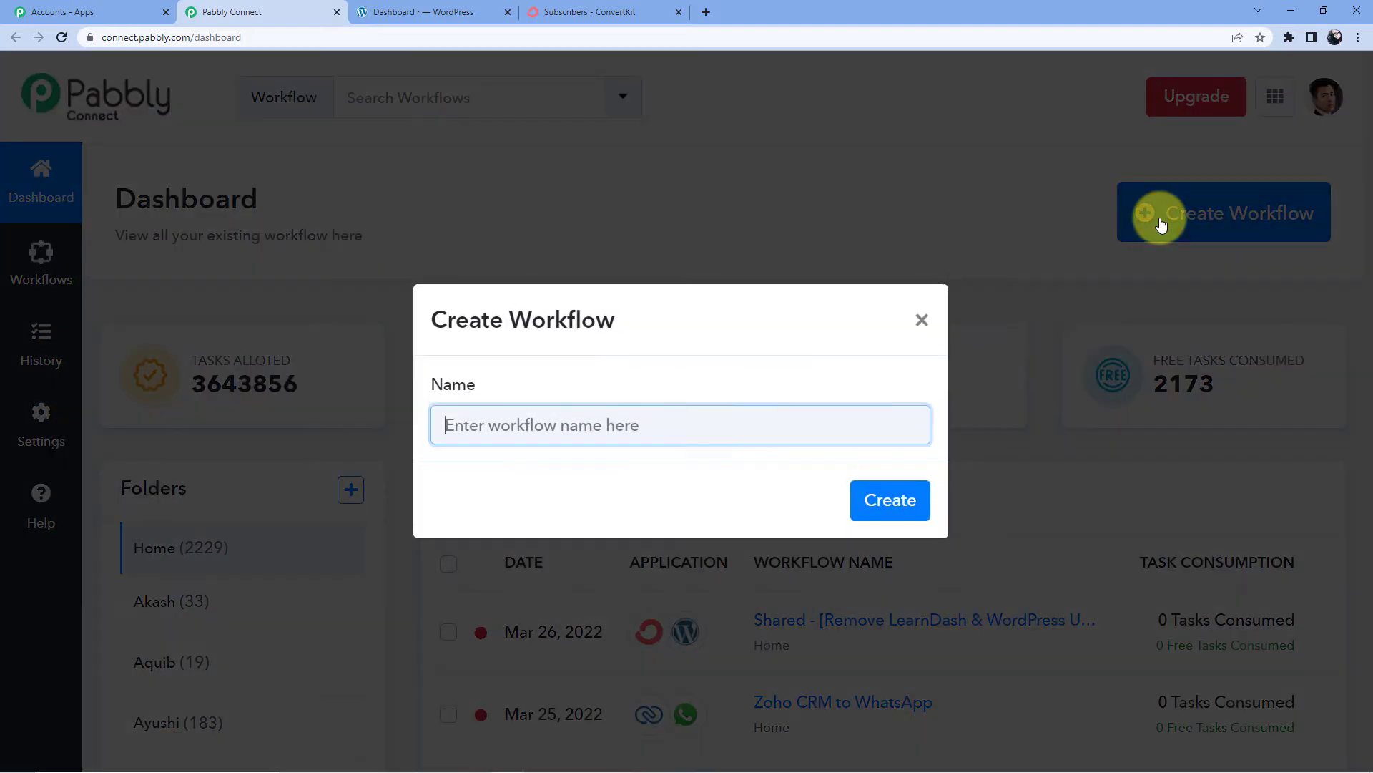
{"action": "left_click", "coordinate": [648, 427]}
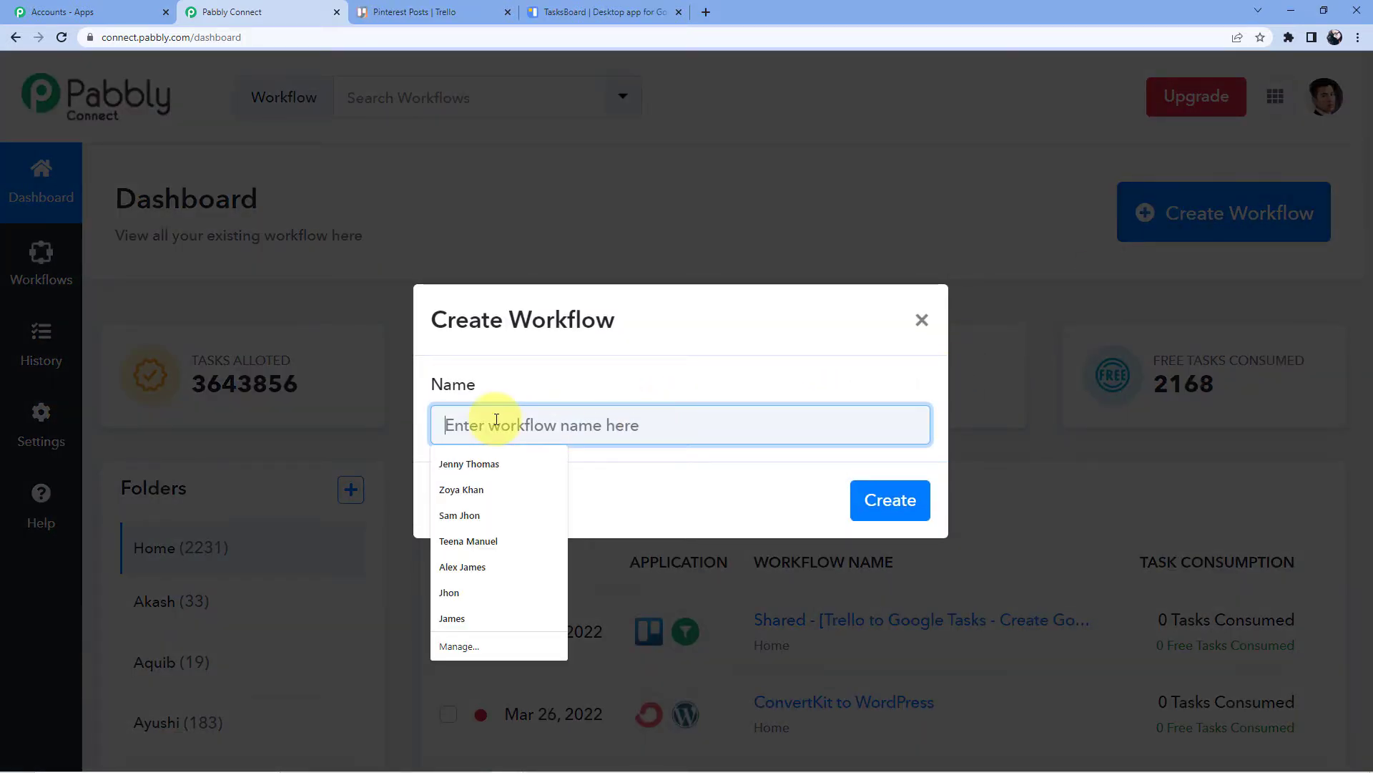
{"action": "type", "text": "Trello to G"}
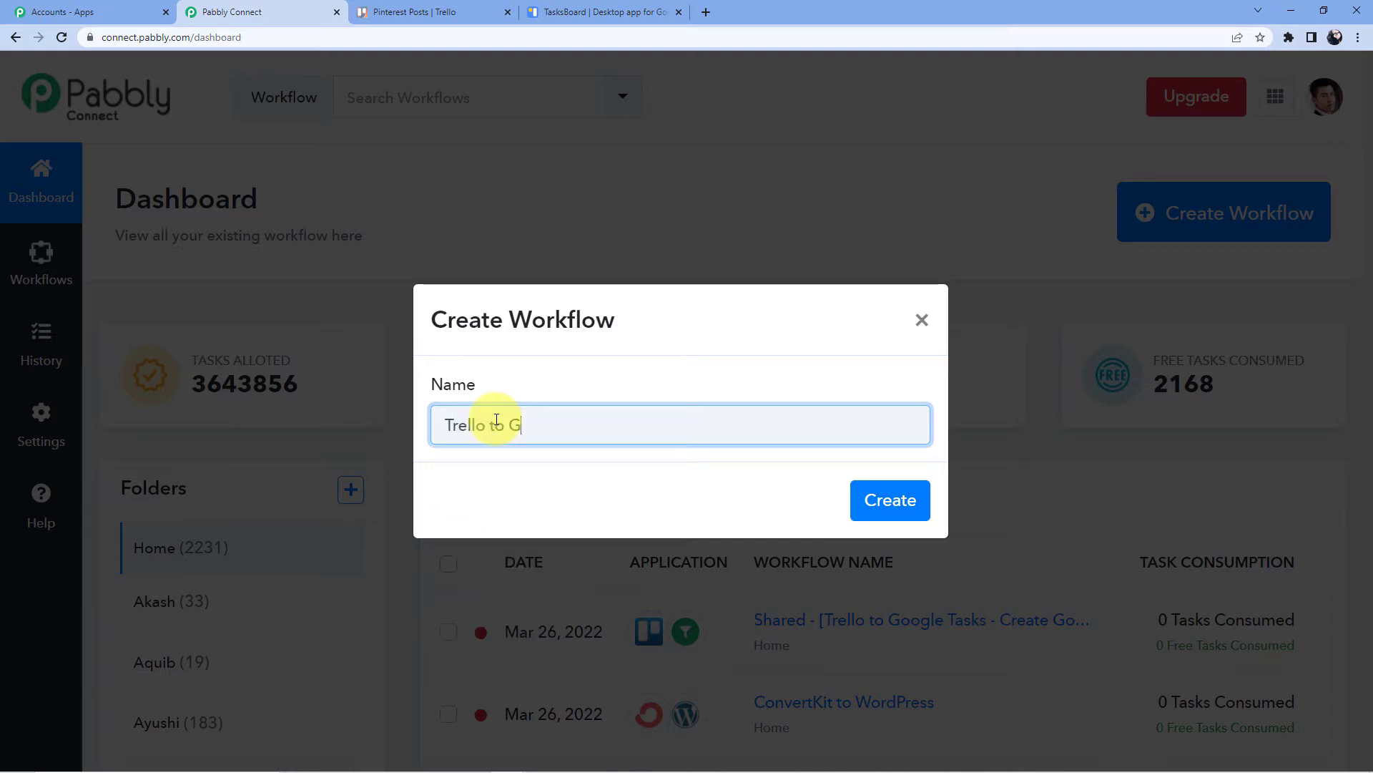
{"action": "type", "text": "oogle"}
{"action": "key", "text": "alt+space"}
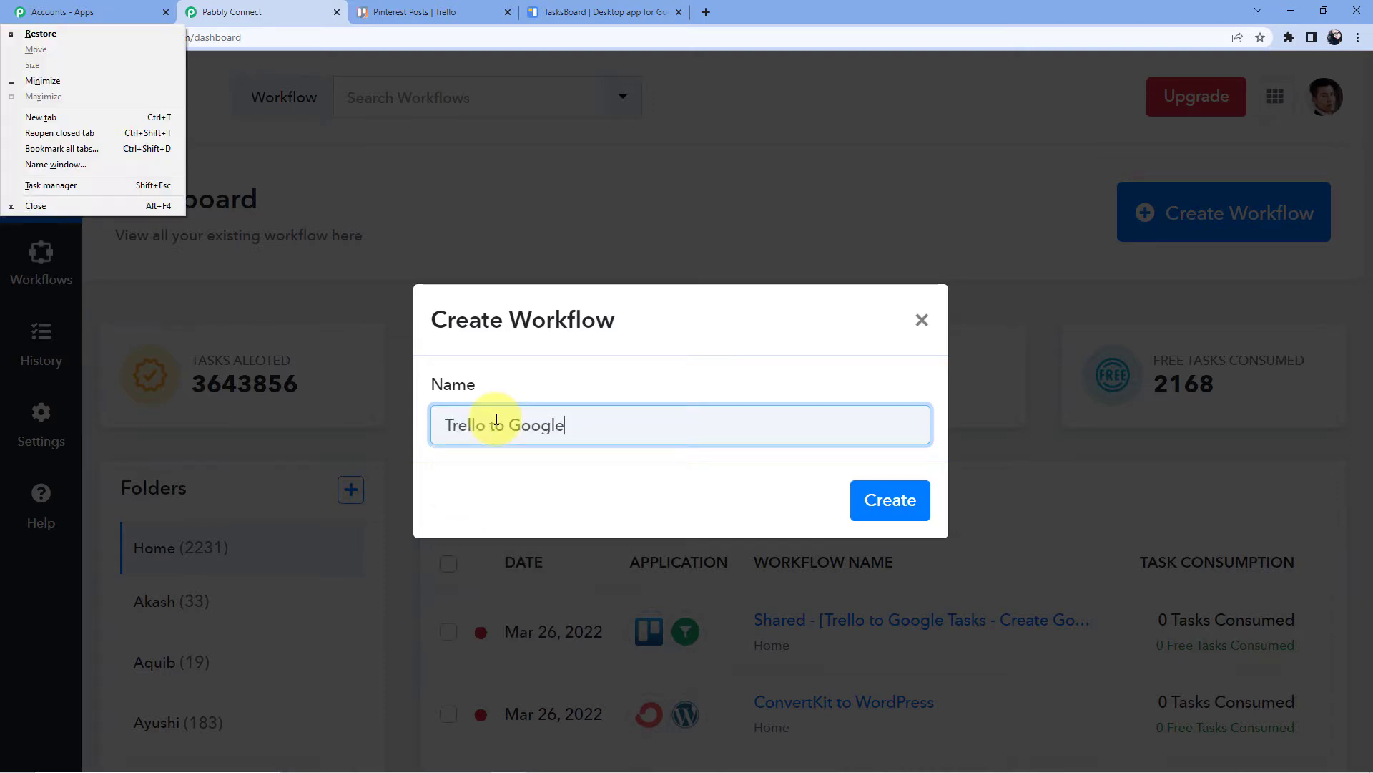
{"action": "key", "text": "Escape"}
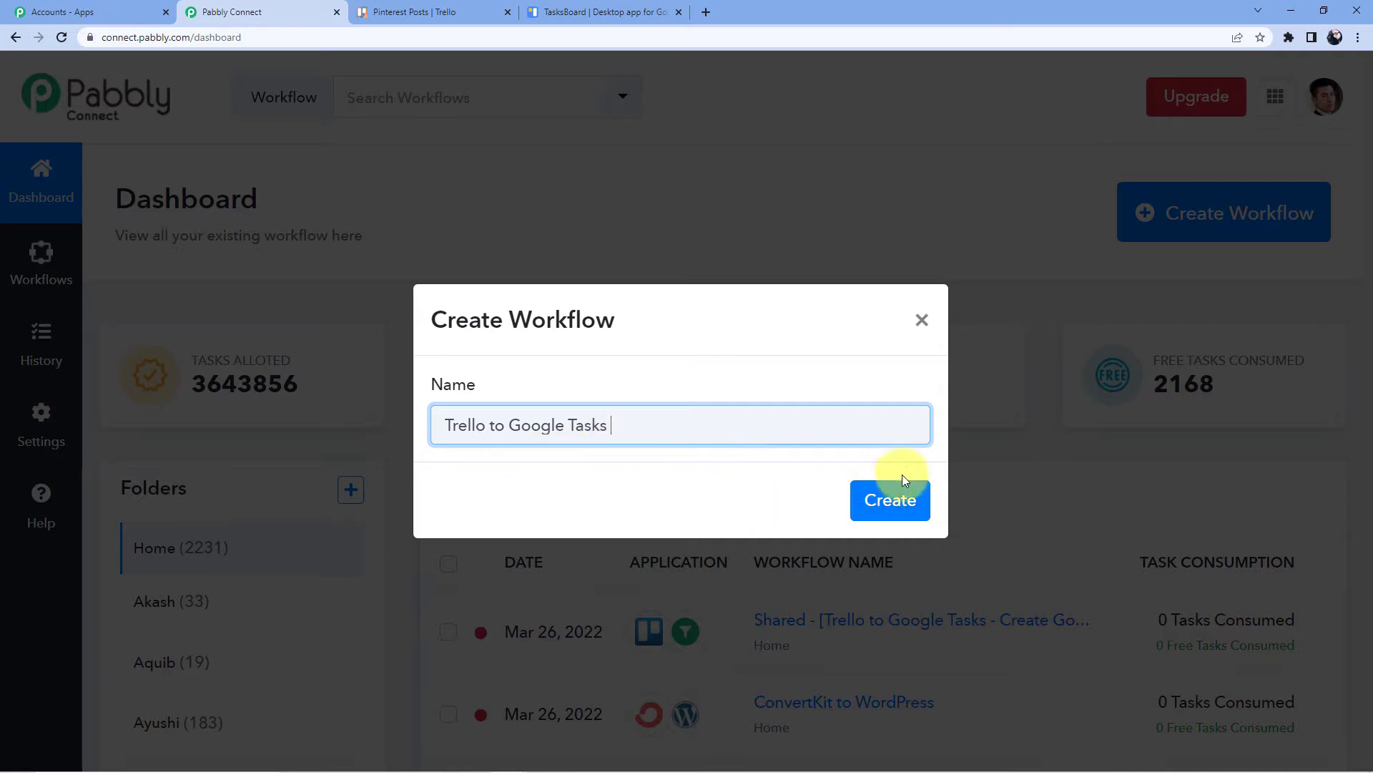
{"action": "left_click", "coordinate": [870, 506]}
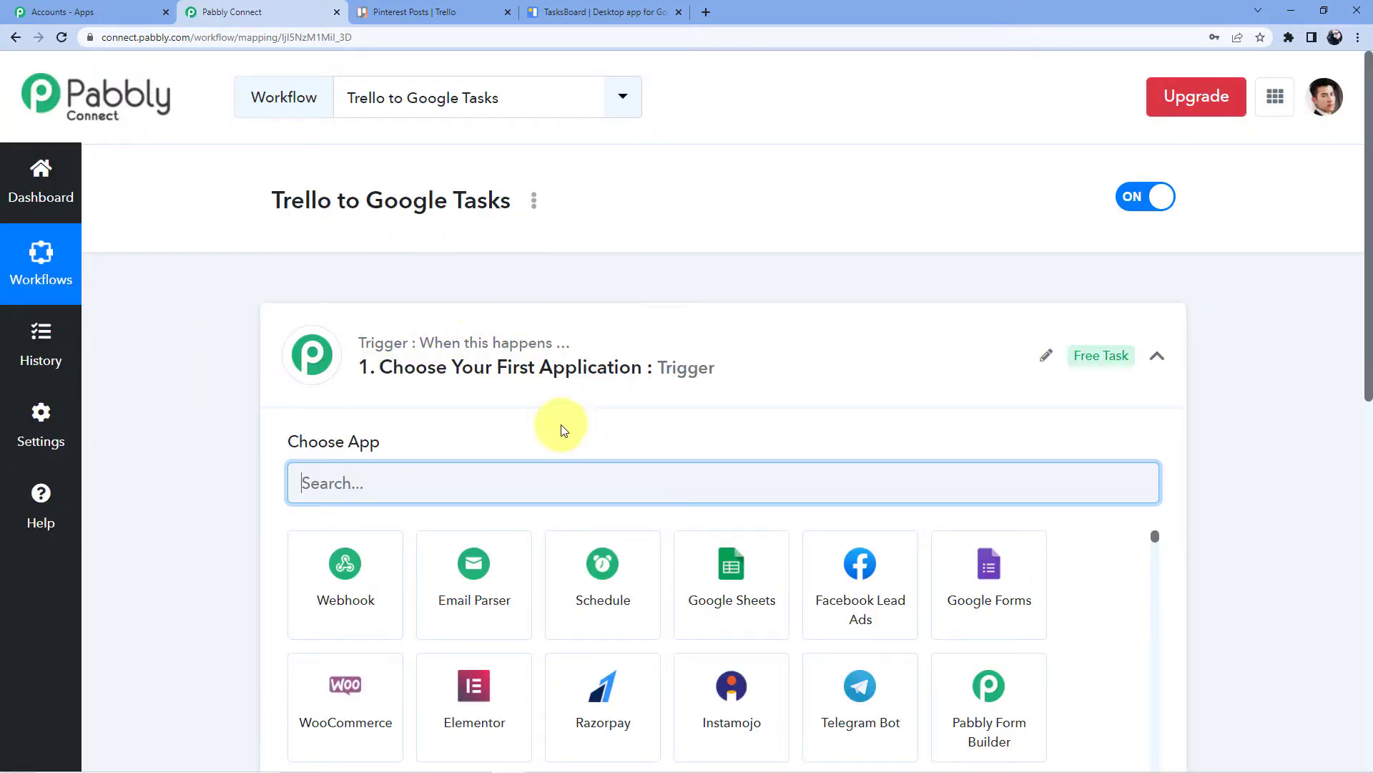
Set the trigger app to Trello with the New Card with Details event
{"action": "scroll", "coordinate": [549, 380], "scroll_direction": "down", "scroll_amount": 2}
{"action": "scroll", "coordinate": [400, 236], "scroll_direction": "down", "scroll_amount": 5}
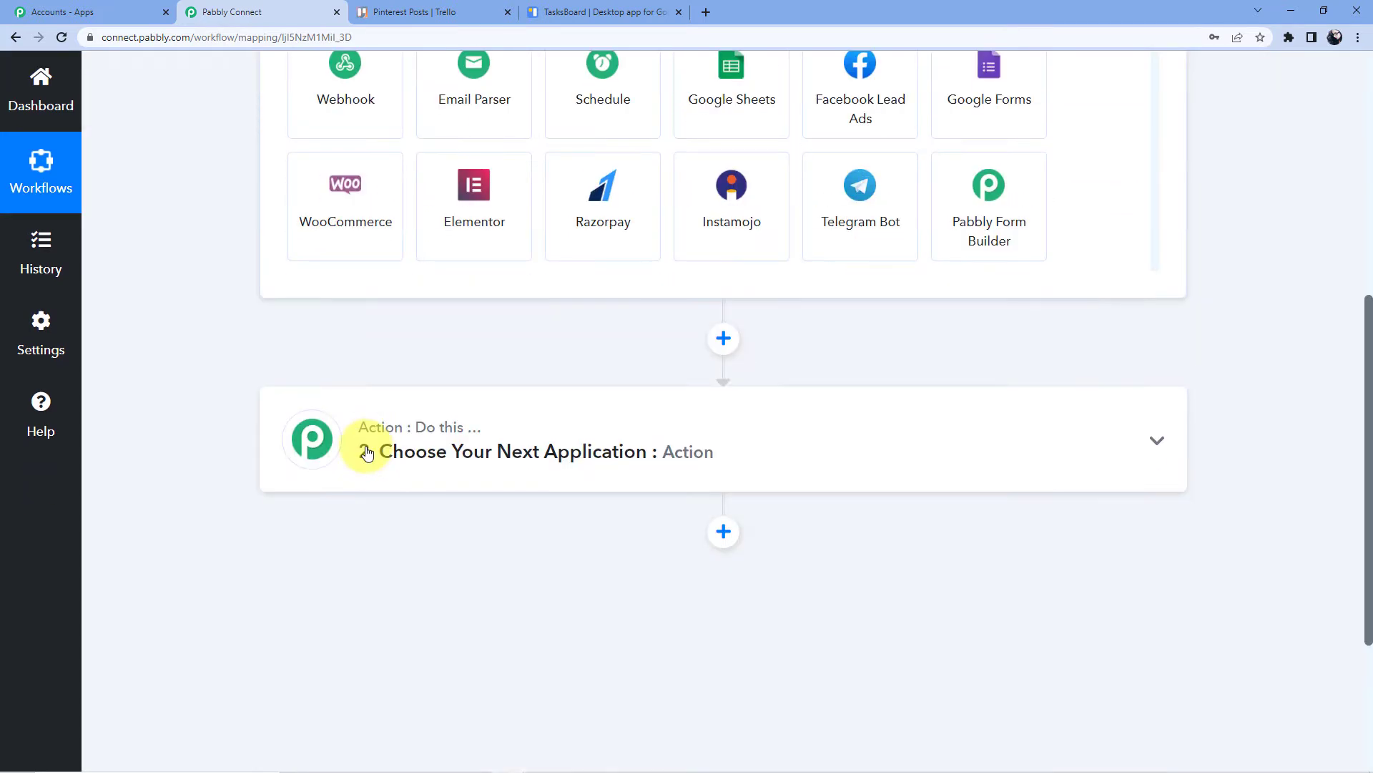
{"action": "scroll", "coordinate": [354, 425], "scroll_direction": "up", "scroll_amount": 7}
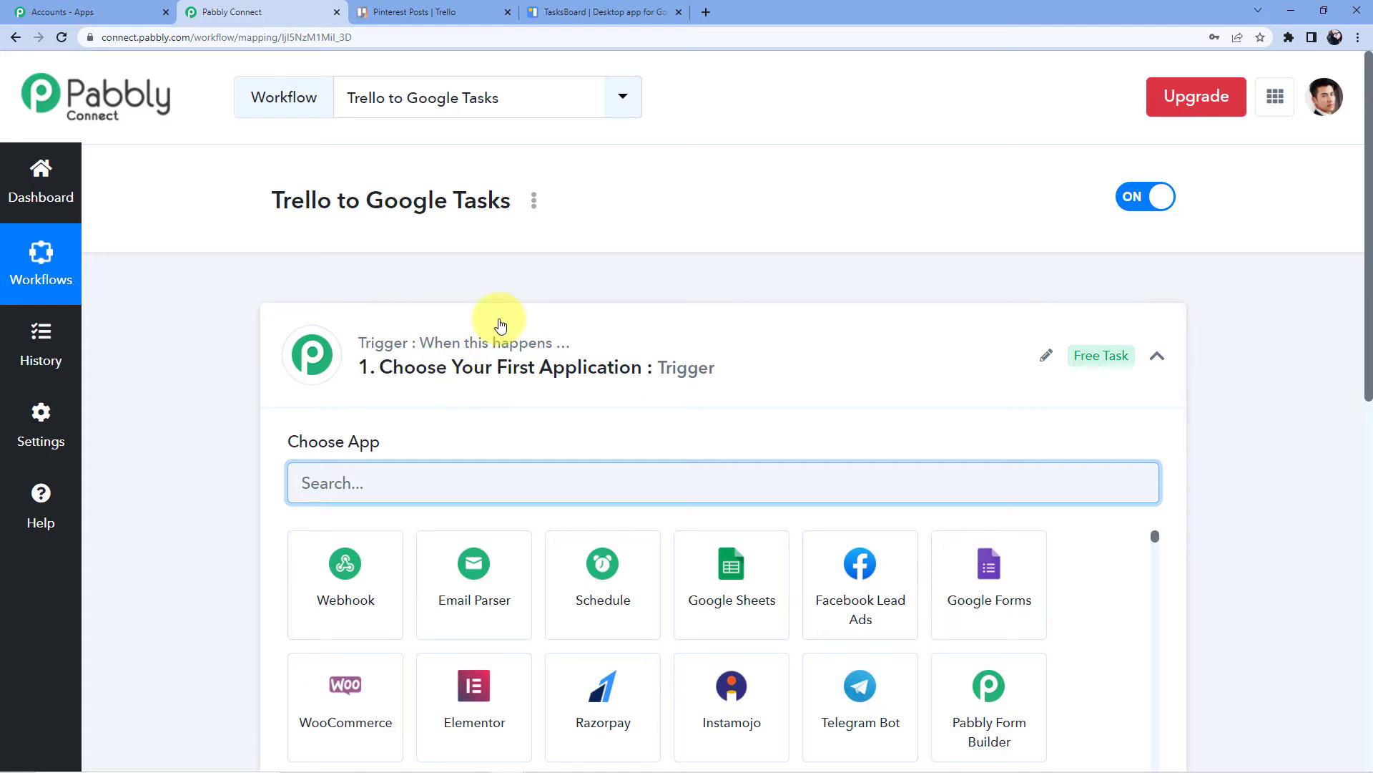
{"action": "scroll", "coordinate": [499, 318], "scroll_direction": "down", "scroll_amount": 8}
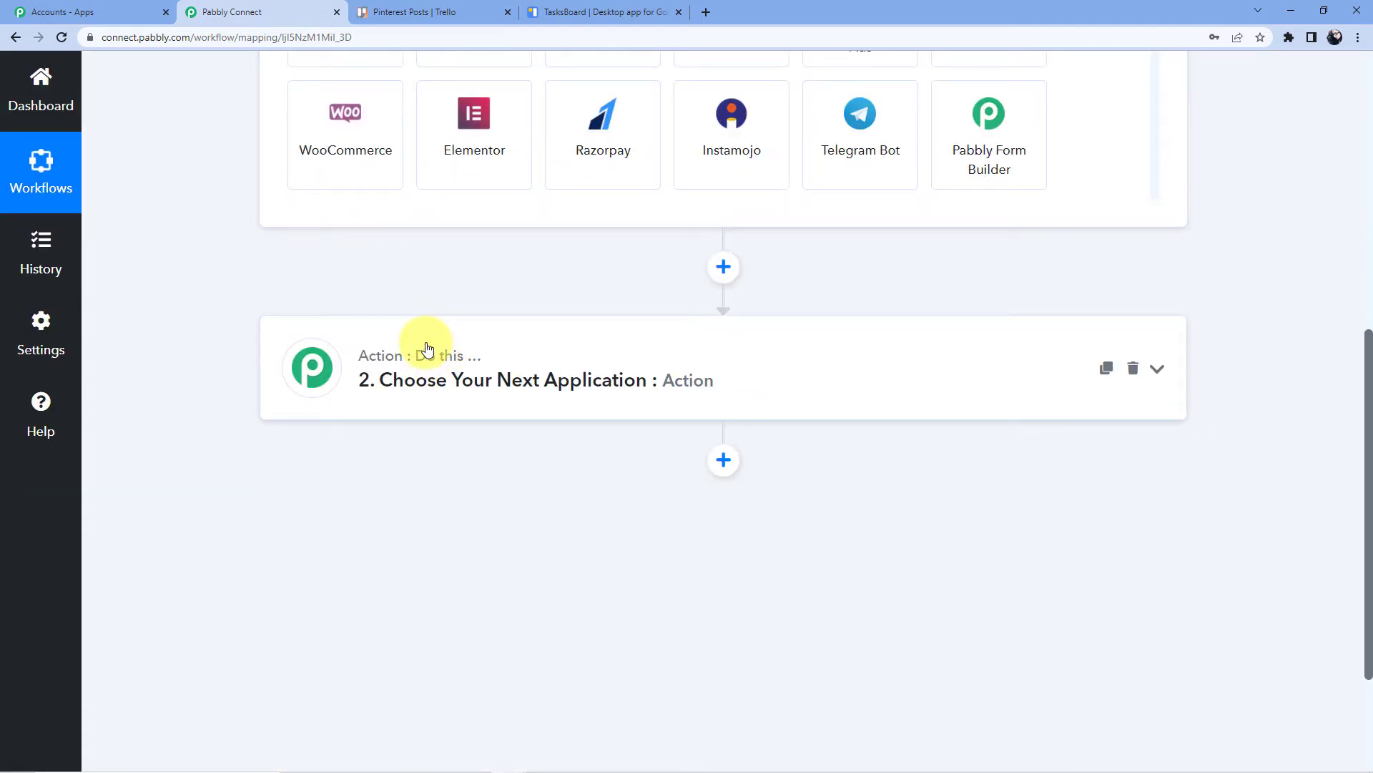
{"action": "scroll", "coordinate": [444, 350], "scroll_direction": "up", "scroll_amount": 6}
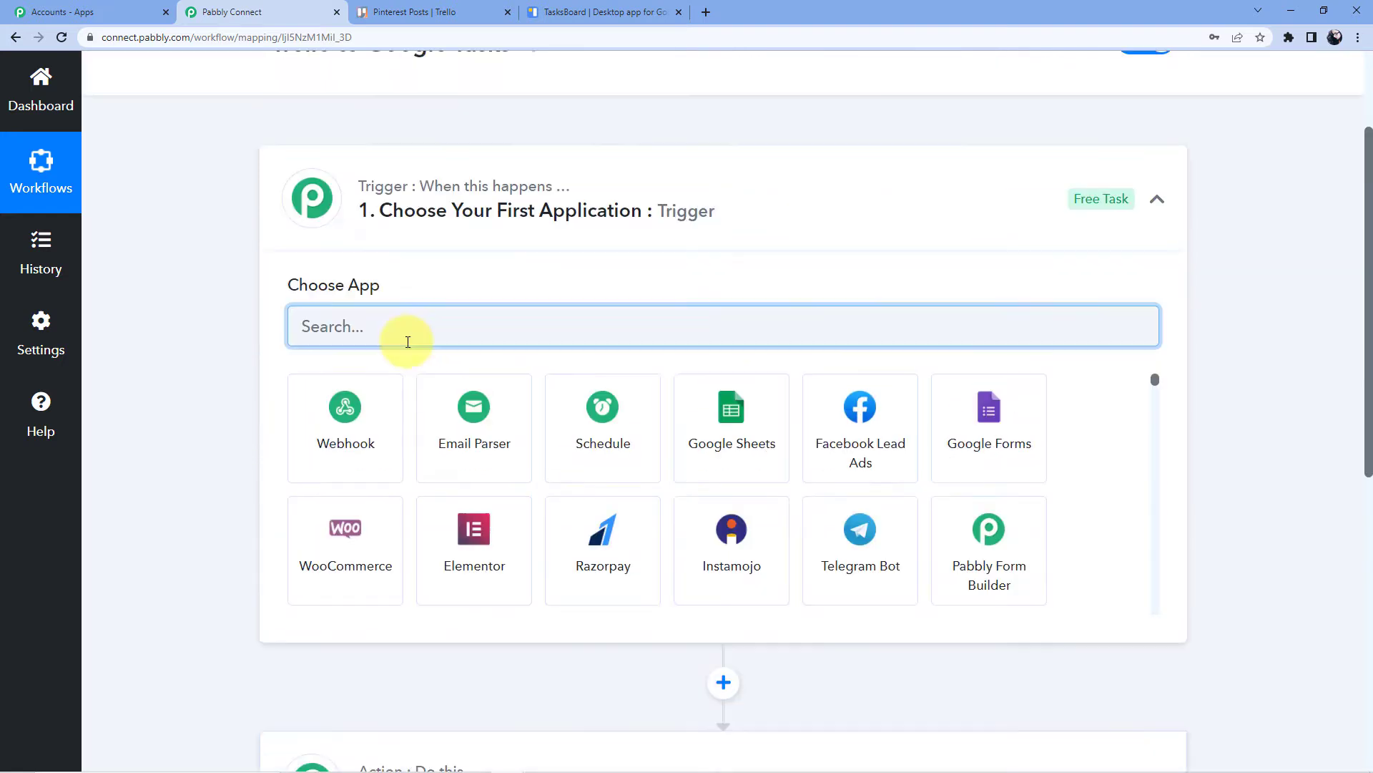
{"action": "scroll", "coordinate": [454, 637], "scroll_direction": "down", "scroll_amount": 8}
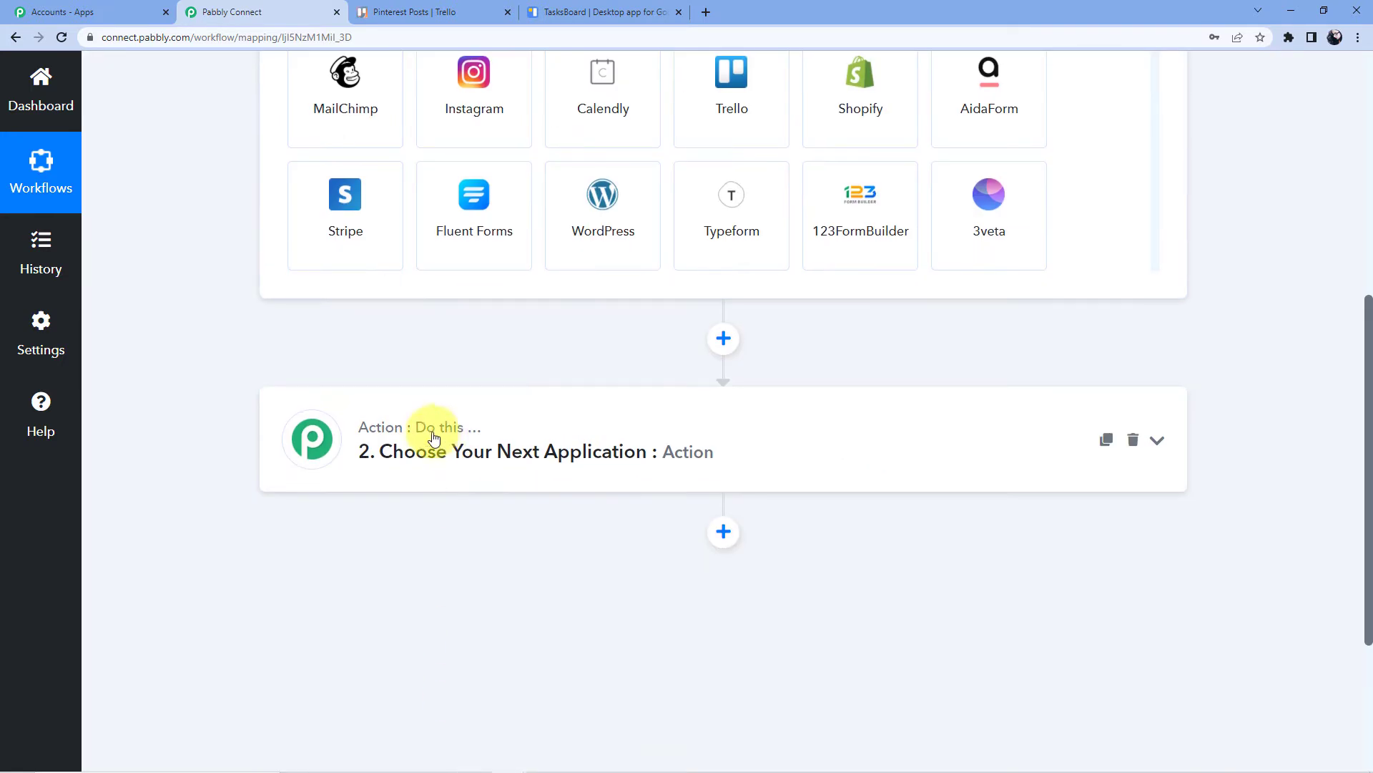
{"action": "scroll", "coordinate": [440, 443], "scroll_direction": "up", "scroll_amount": 7}
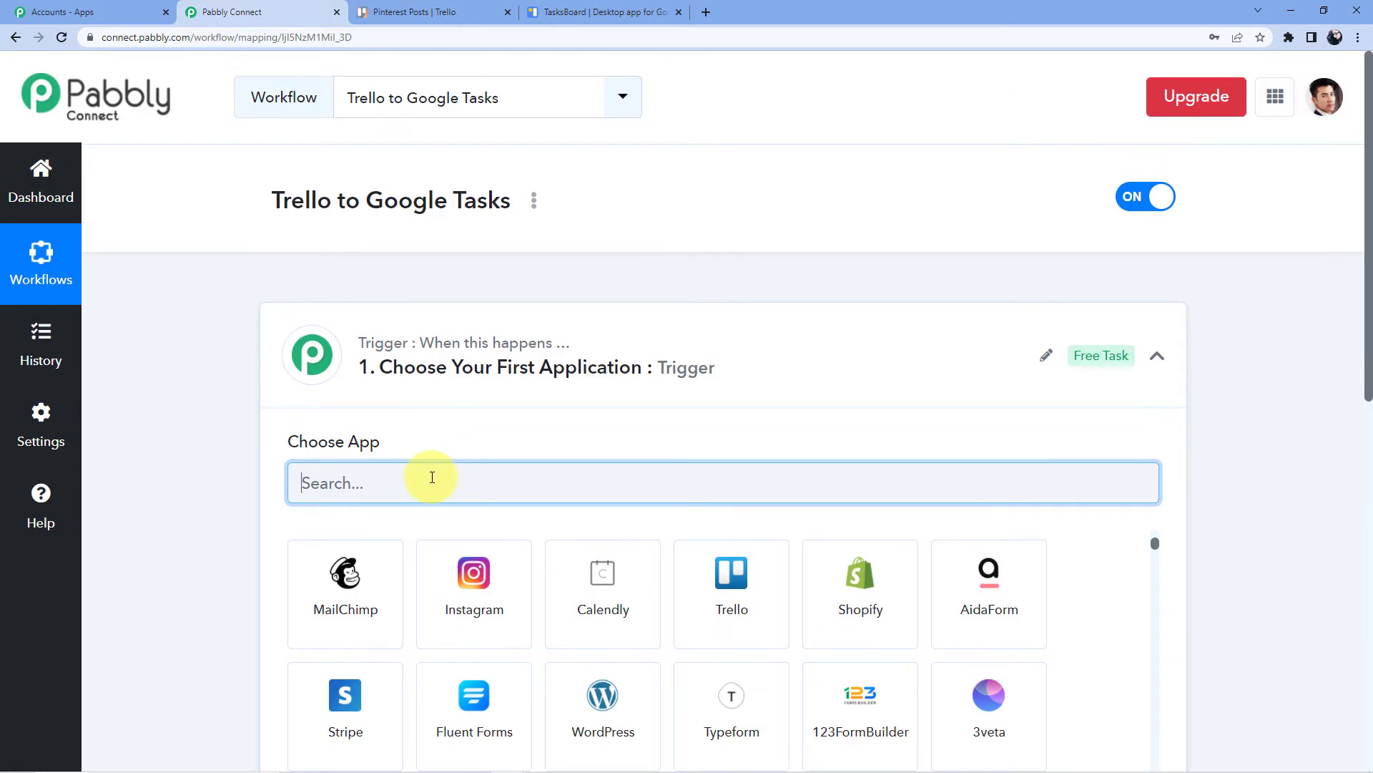
{"action": "type", "text": "Trello"}
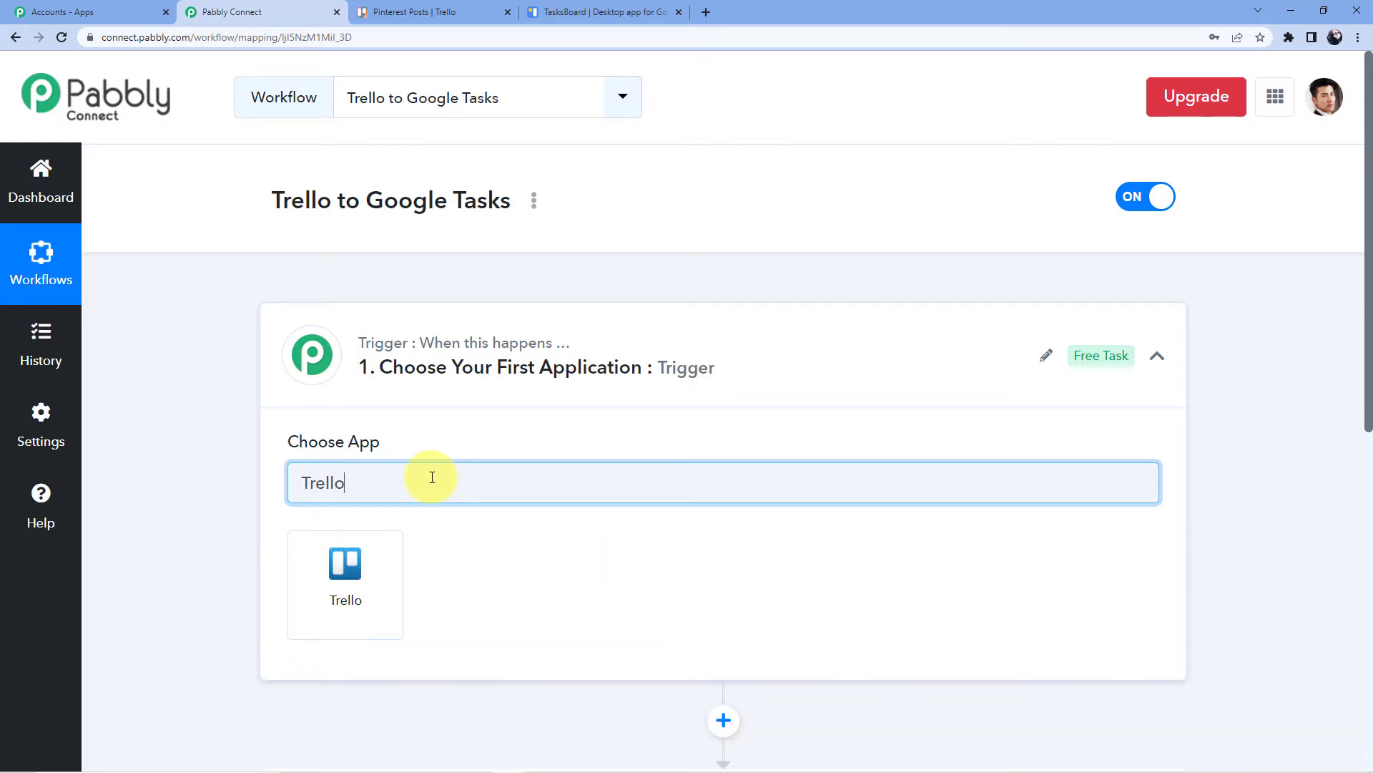
{"action": "left_click", "coordinate": [346, 569]}
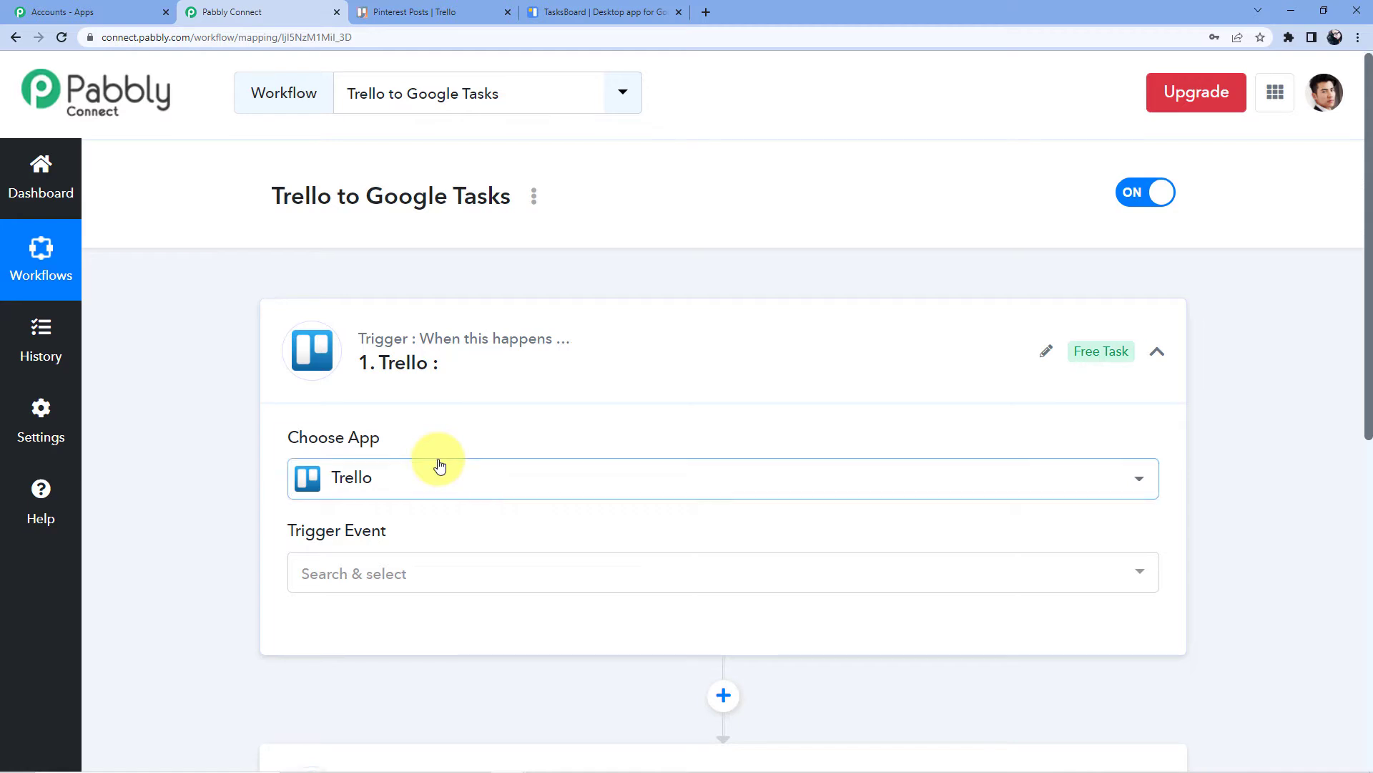
{"action": "scroll", "coordinate": [438, 462], "scroll_direction": "down", "scroll_amount": 3}
{"action": "left_click", "coordinate": [394, 365]}
{"action": "scroll", "coordinate": [394, 369], "scroll_direction": "down", "scroll_amount": 3}
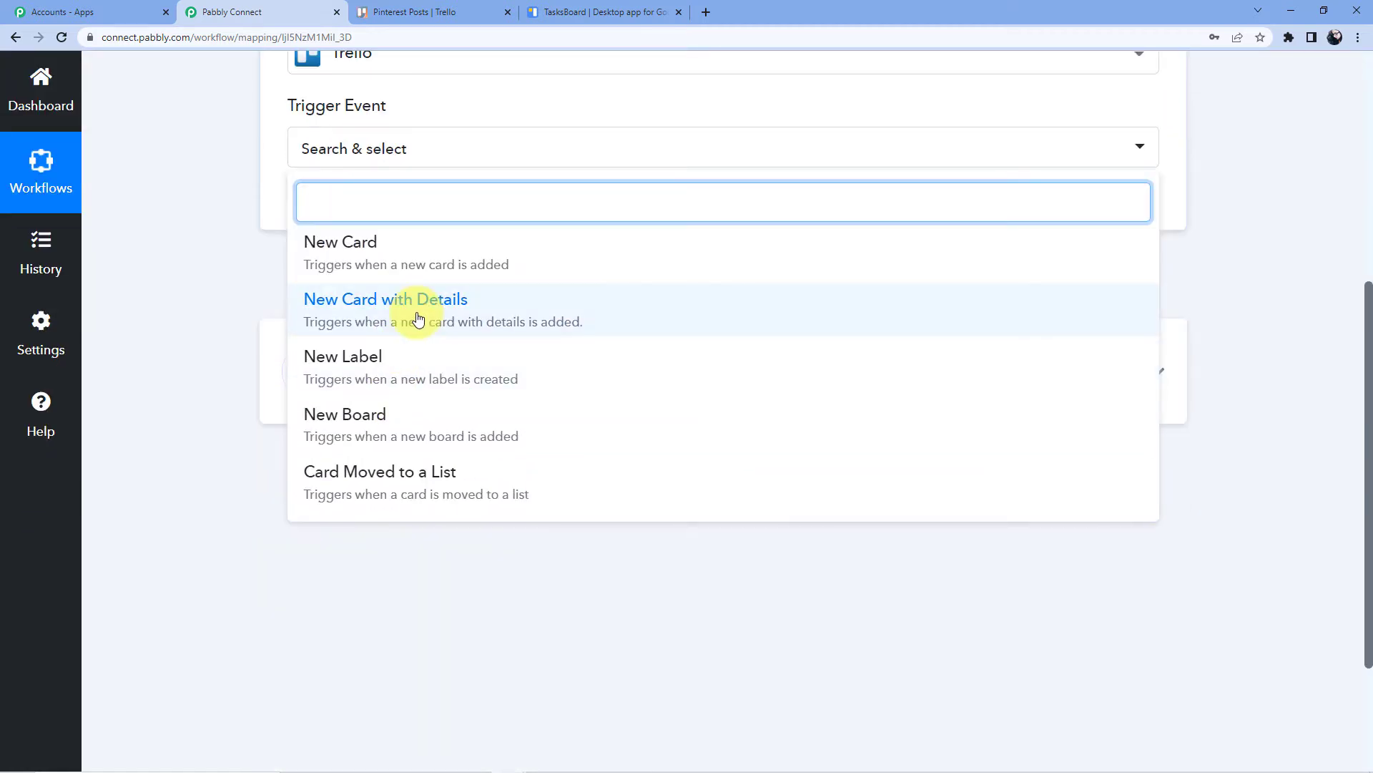
{"action": "left_click", "coordinate": [414, 313]}
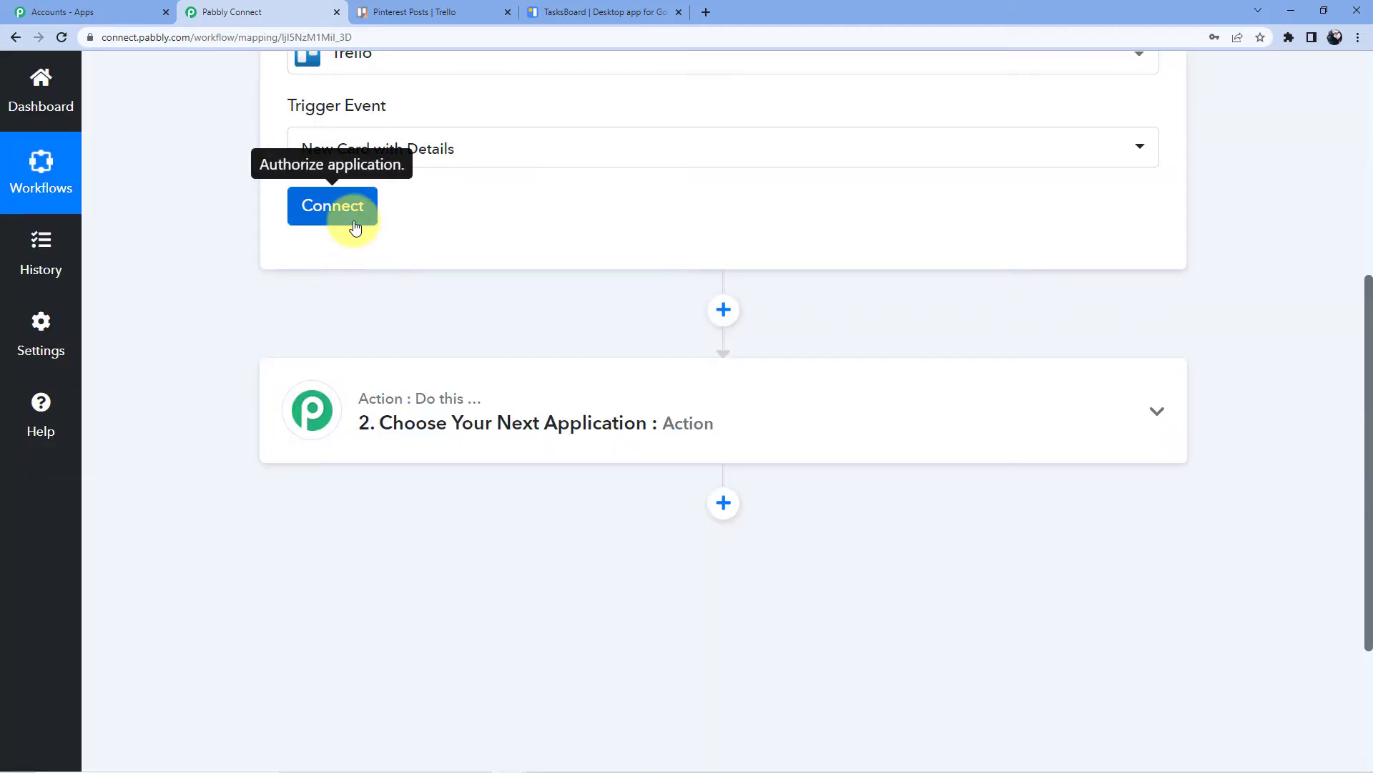
Begin a new Trello connection and open Trello's API key and token page
{"action": "left_click", "coordinate": [353, 225]}
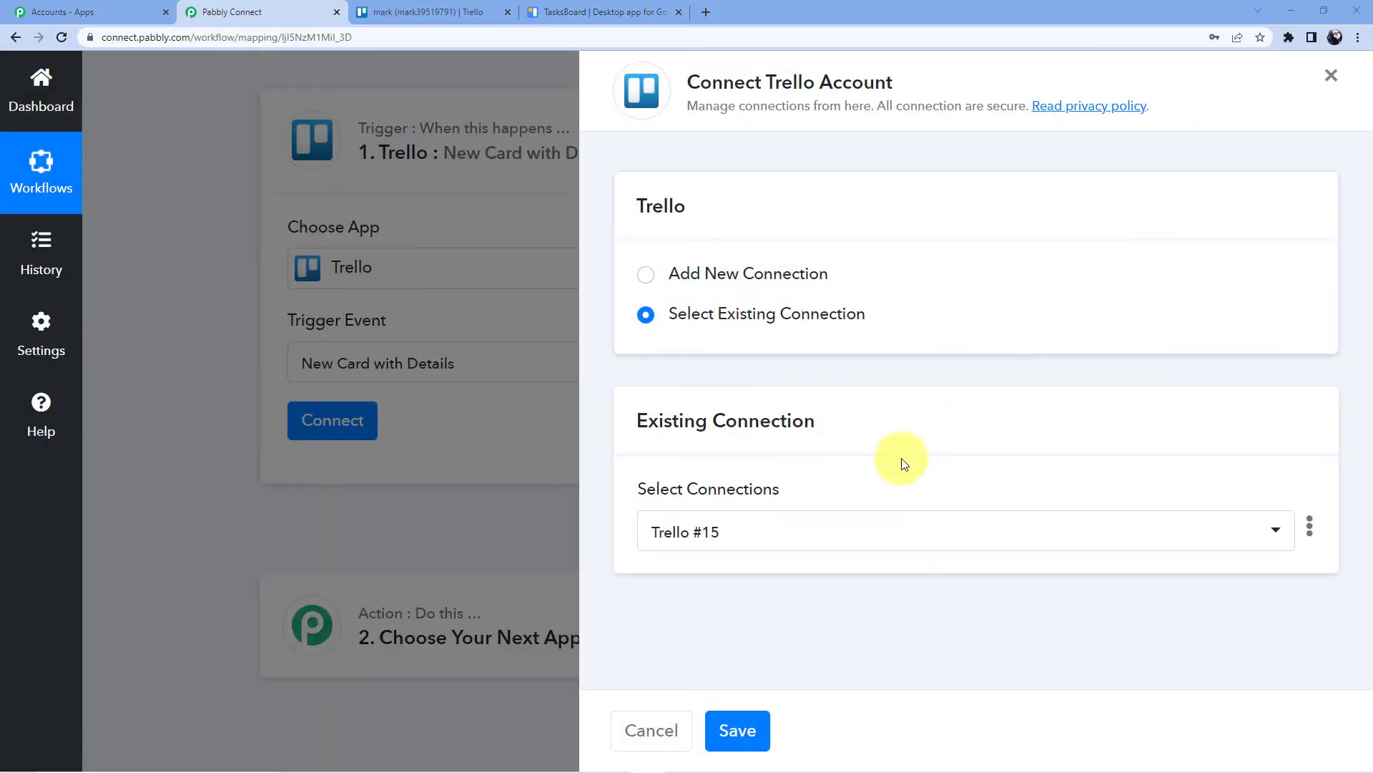
{"action": "left_click", "coordinate": [748, 273]}
{"action": "scroll", "coordinate": [745, 333], "scroll_direction": "down", "scroll_amount": 4}
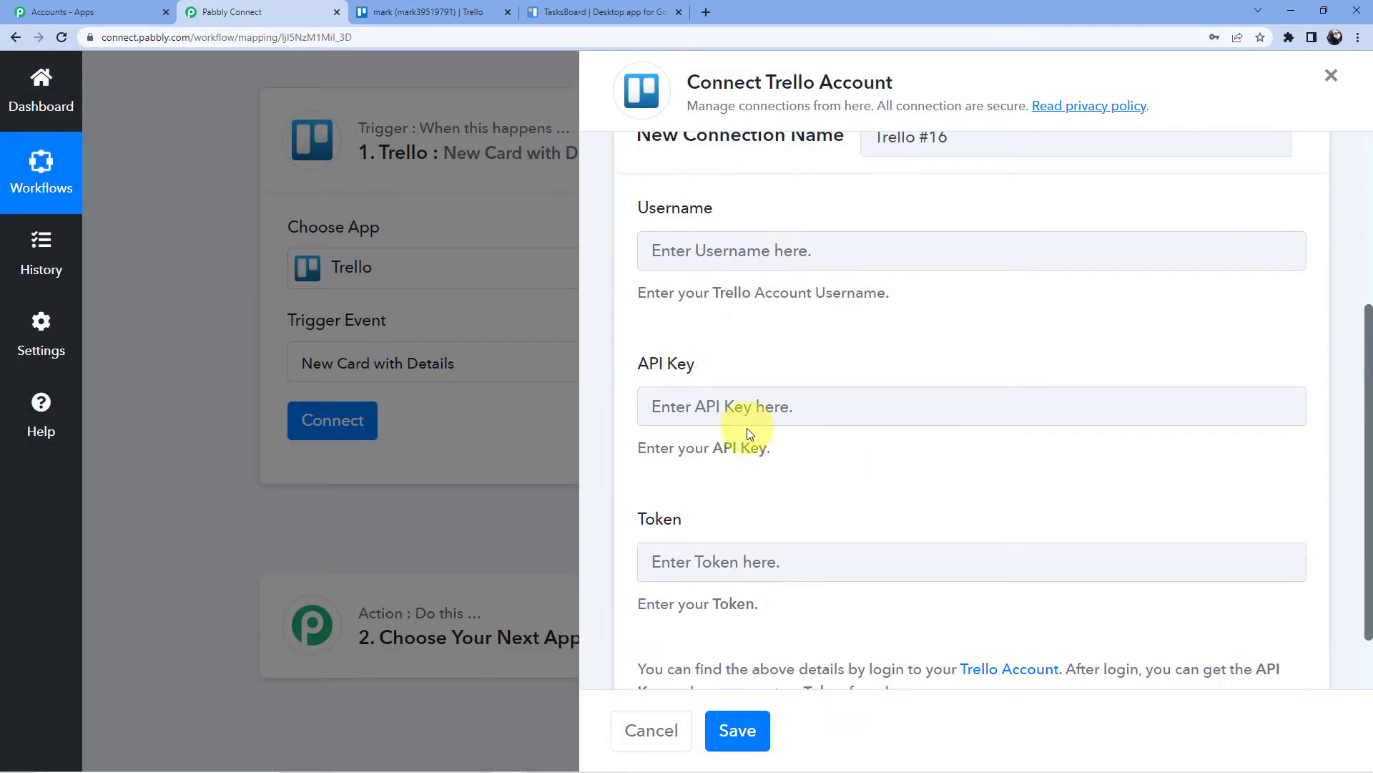
{"action": "scroll", "coordinate": [704, 415], "scroll_direction": "down", "scroll_amount": 1}
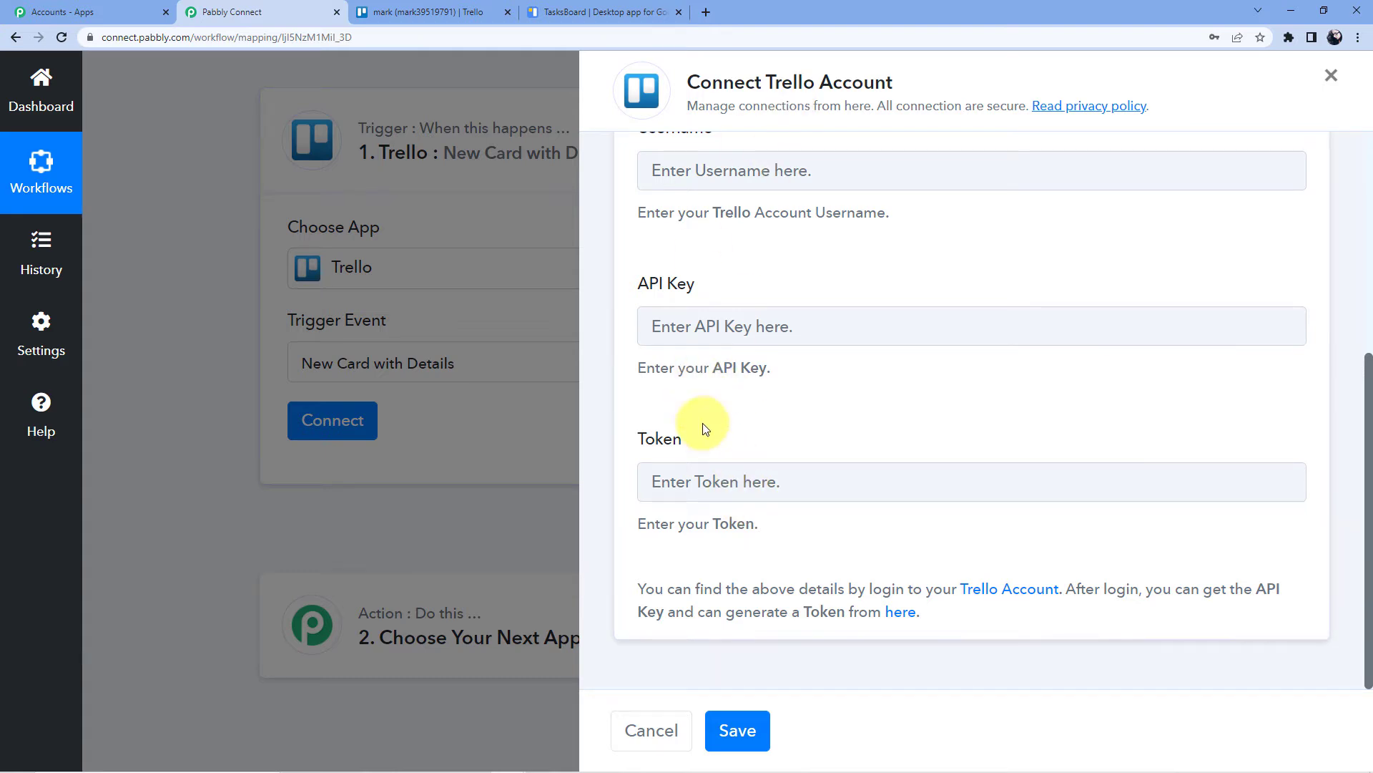
{"action": "left_click", "coordinate": [901, 614]}
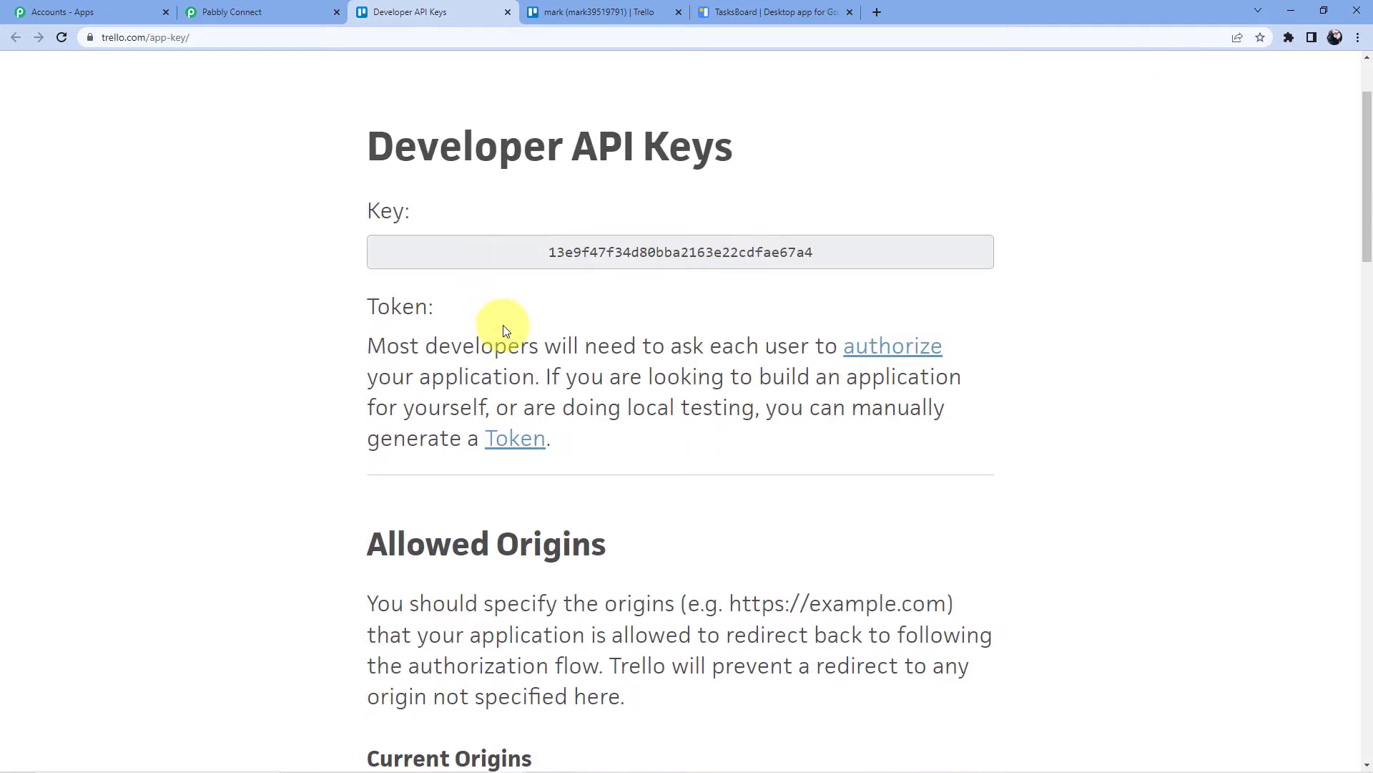
Copy the Trello API key into the connection form's API Key field
{"action": "scroll", "coordinate": [504, 329], "scroll_direction": "down", "scroll_amount": 1}
{"action": "double_click", "coordinate": [728, 243]}
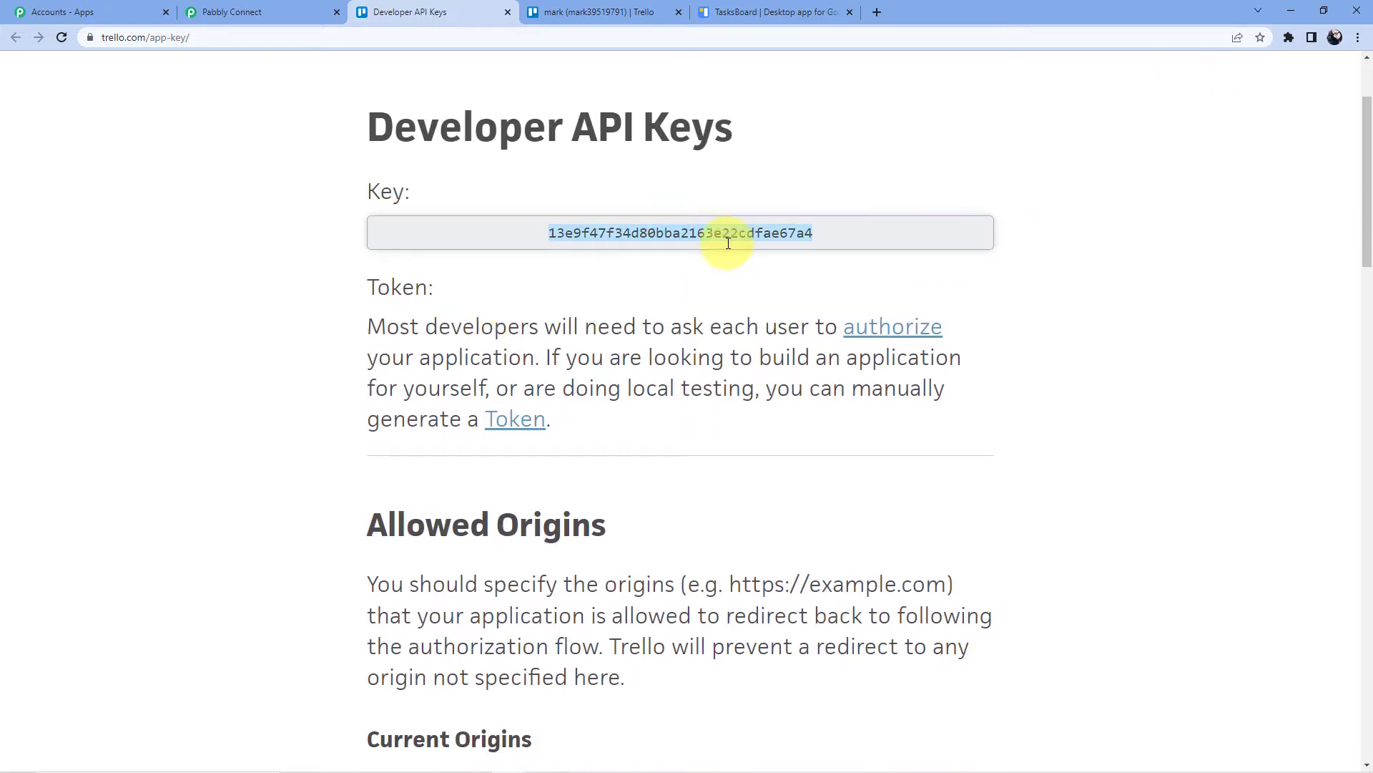
{"action": "right_click", "coordinate": [665, 232]}
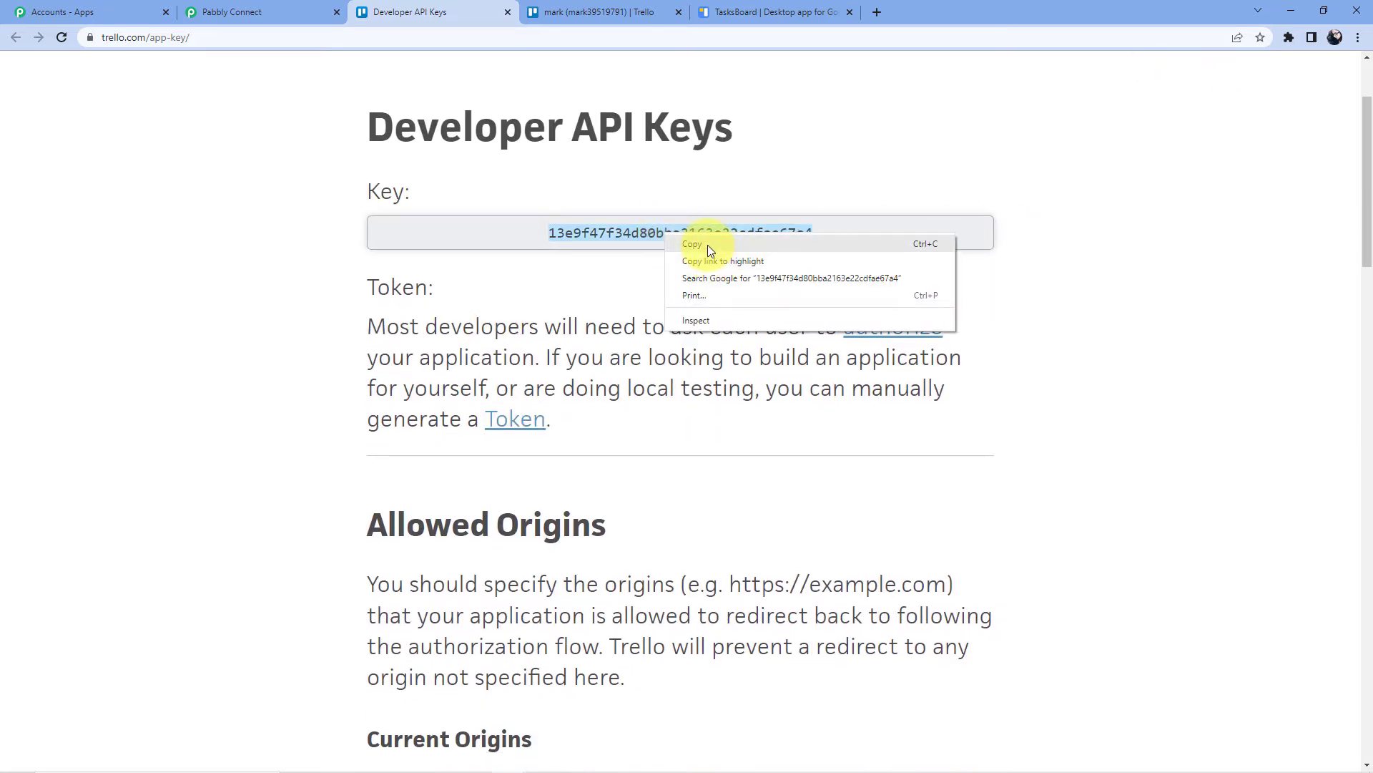
{"action": "left_click", "coordinate": [707, 244]}
{"action": "left_click", "coordinate": [311, 6]}
{"action": "left_click", "coordinate": [764, 325]}
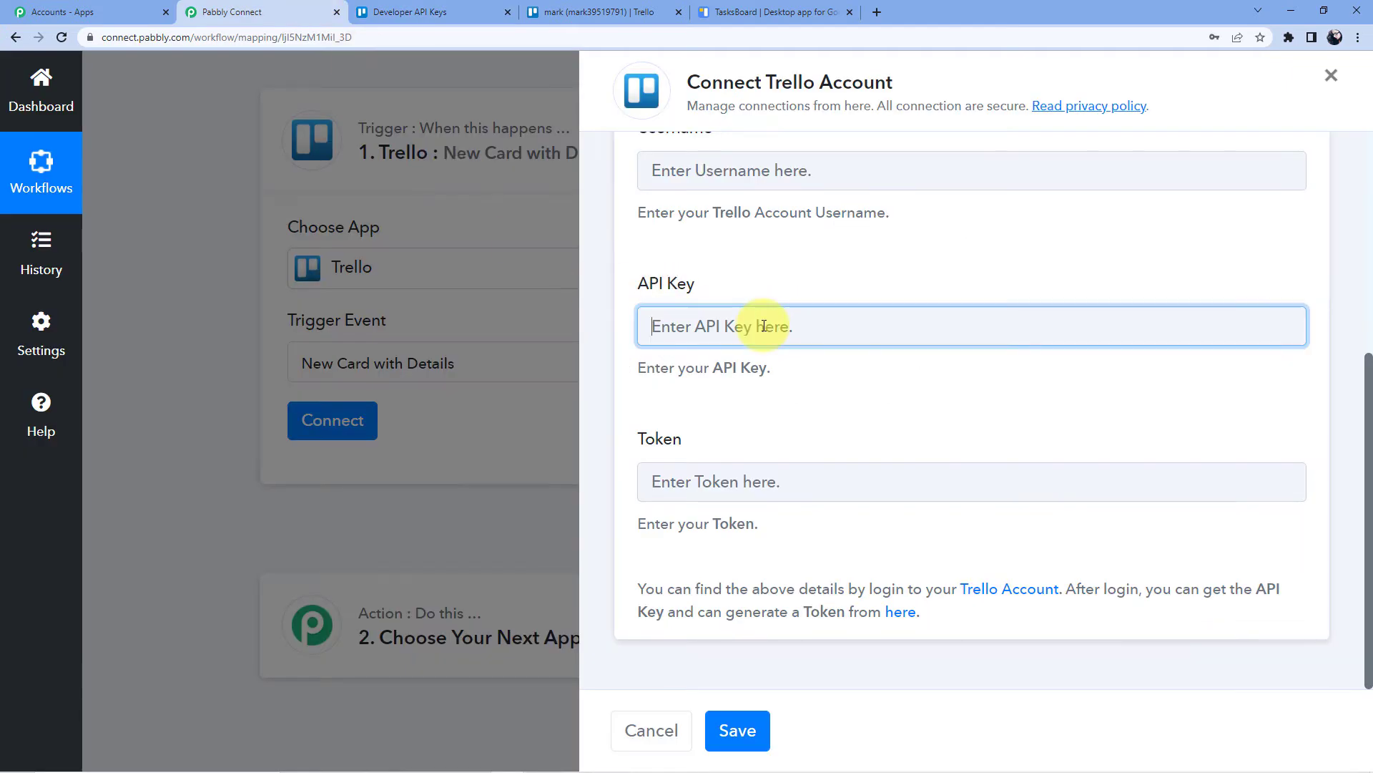
{"action": "key", "text": "ctrl+v"}
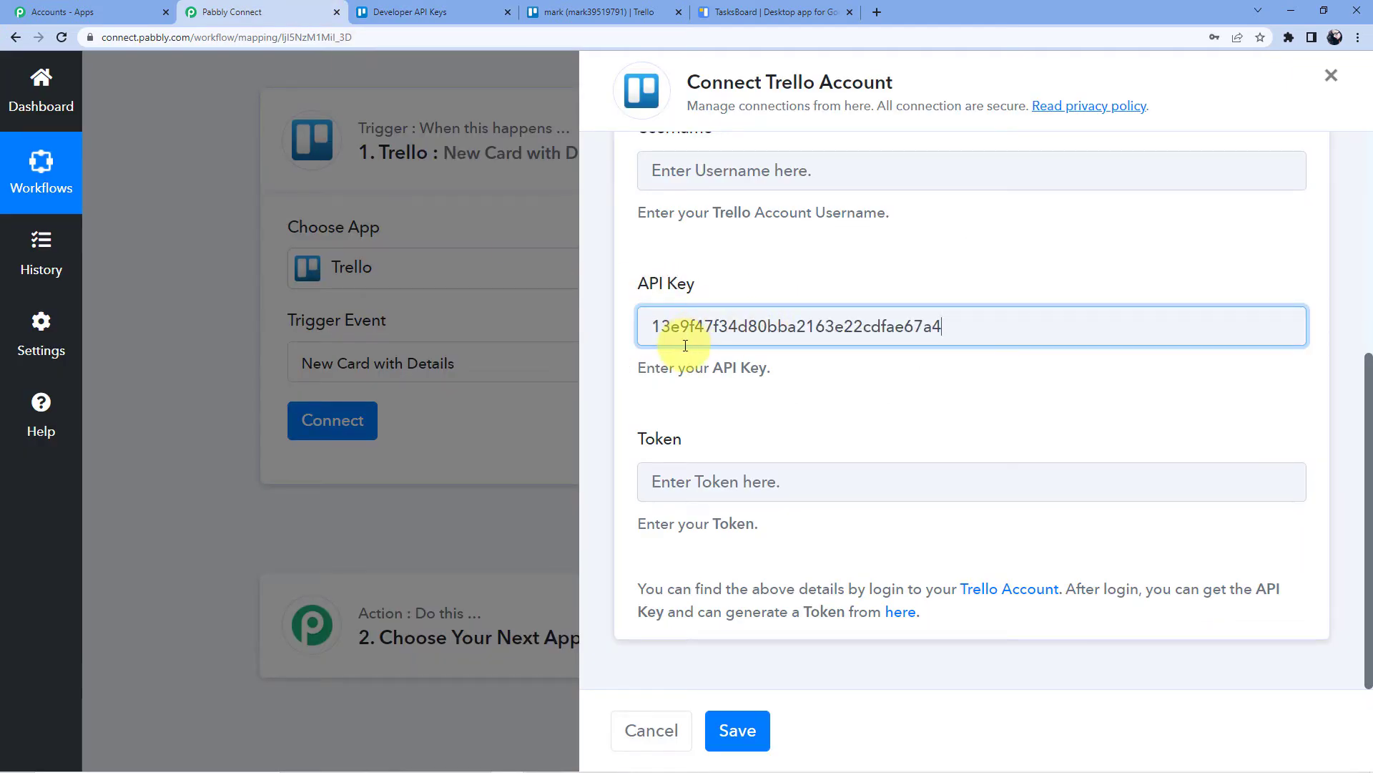
Generate a server token and enter the account username in the Username field
{"action": "left_click", "coordinate": [438, 10]}
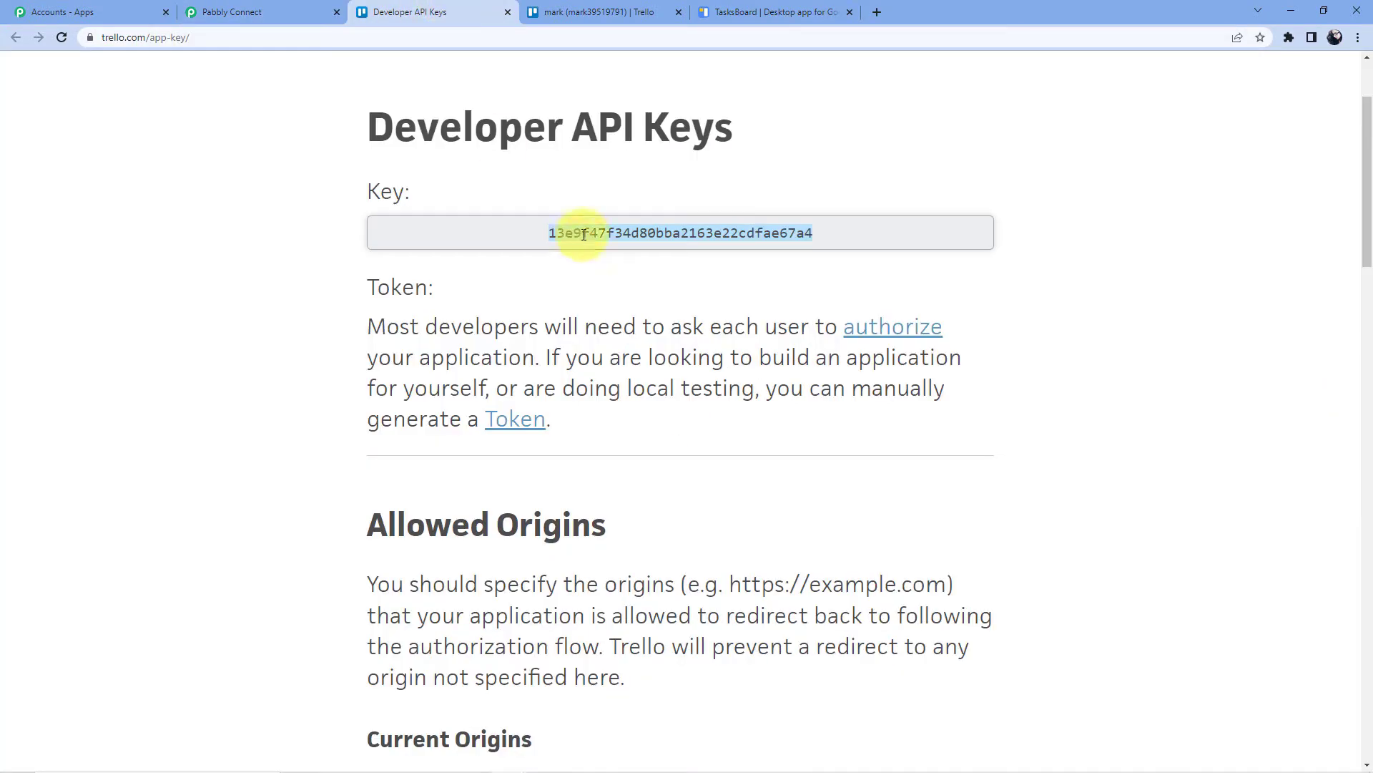
{"action": "scroll", "coordinate": [573, 229], "scroll_direction": "down", "scroll_amount": 4}
{"action": "scroll", "coordinate": [625, 235], "scroll_direction": "up", "scroll_amount": 2}
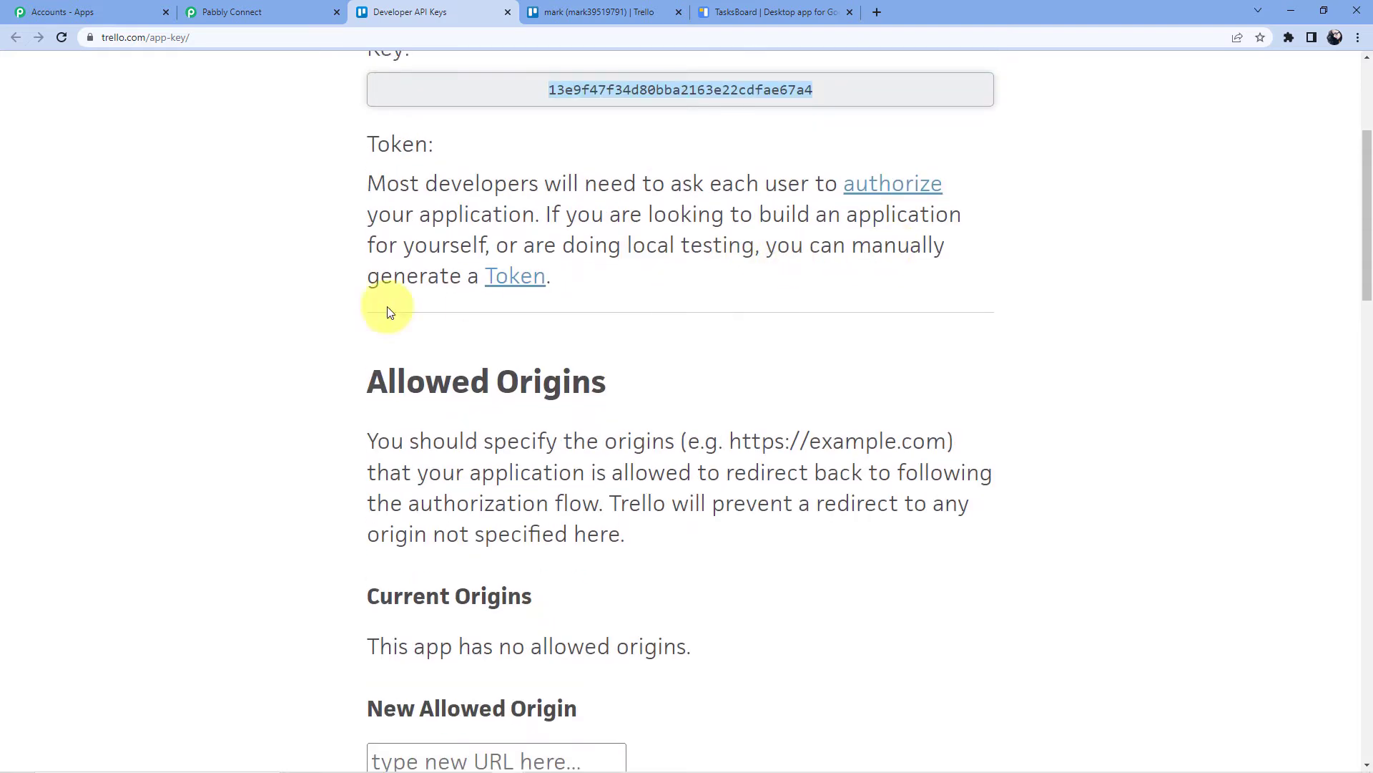
{"action": "left_click", "coordinate": [507, 285]}
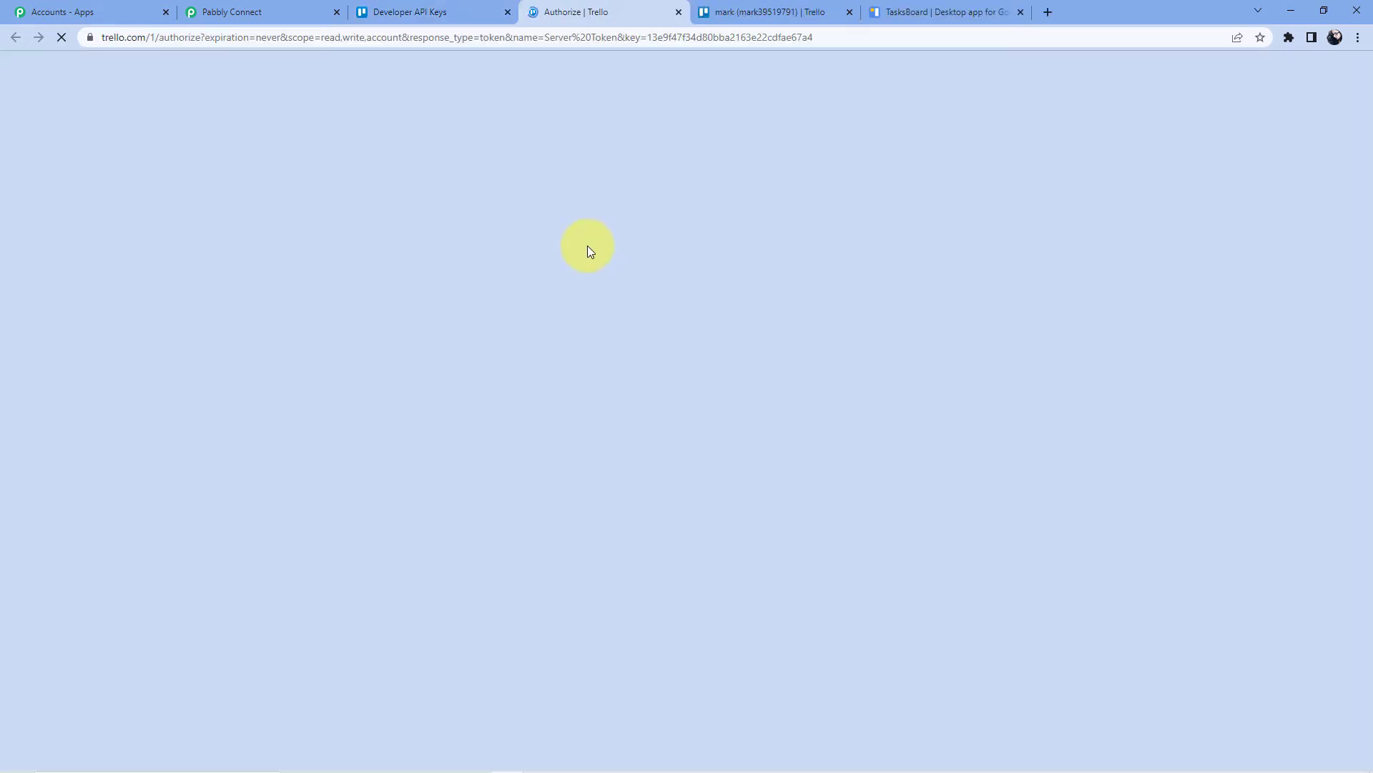
{"action": "scroll", "coordinate": [622, 265], "scroll_direction": "down", "scroll_amount": 3}
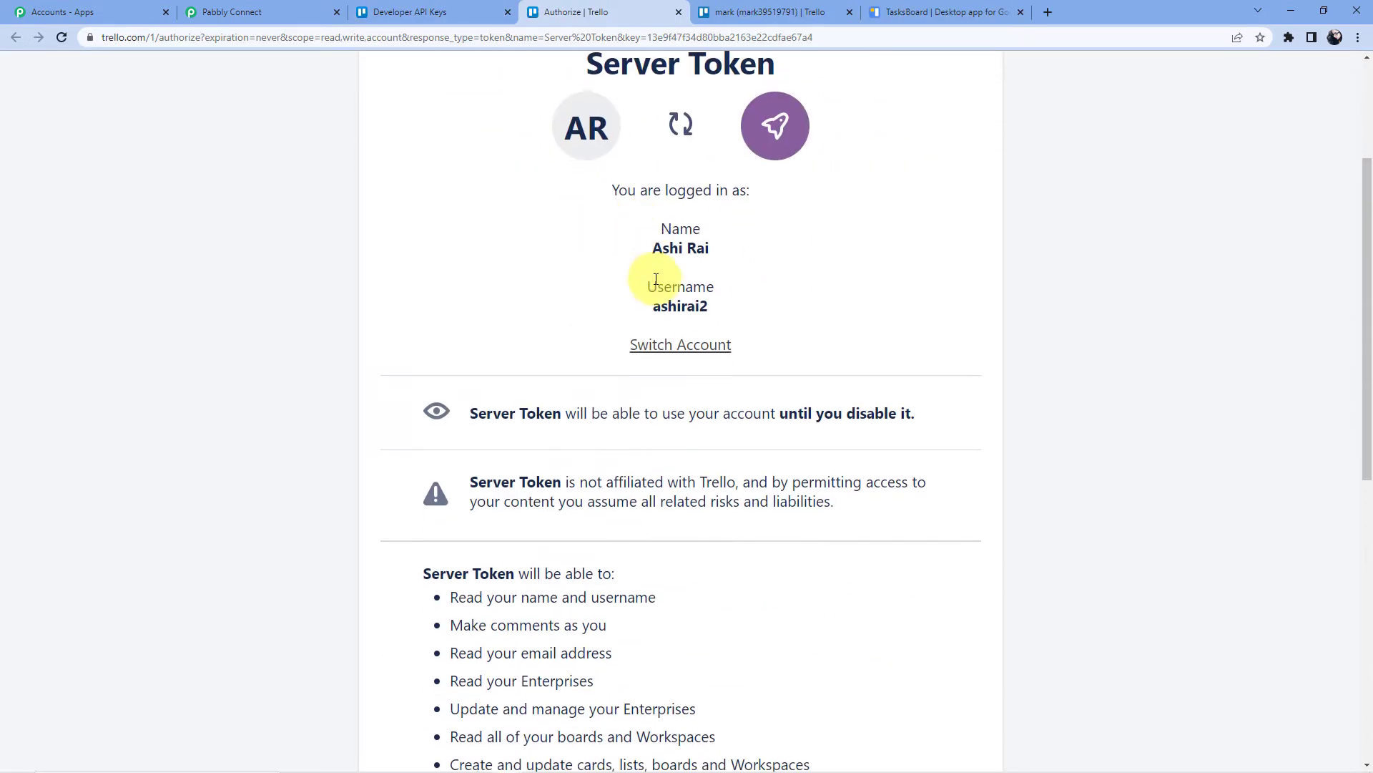
{"action": "double_click", "coordinate": [679, 306]}
{"action": "right_click", "coordinate": [693, 303]}
{"action": "left_click", "coordinate": [727, 312]}
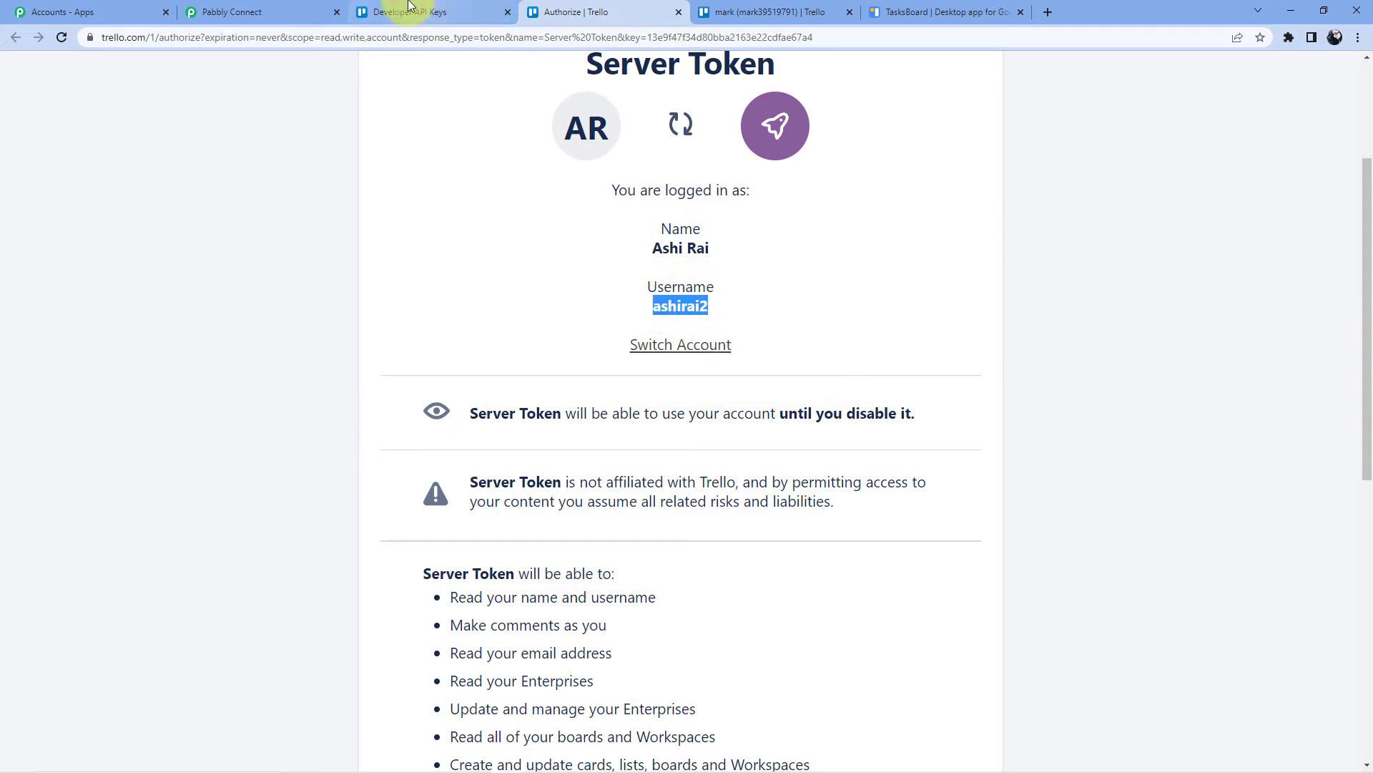
{"action": "left_click", "coordinate": [244, 12]}
{"action": "left_click", "coordinate": [710, 169]}
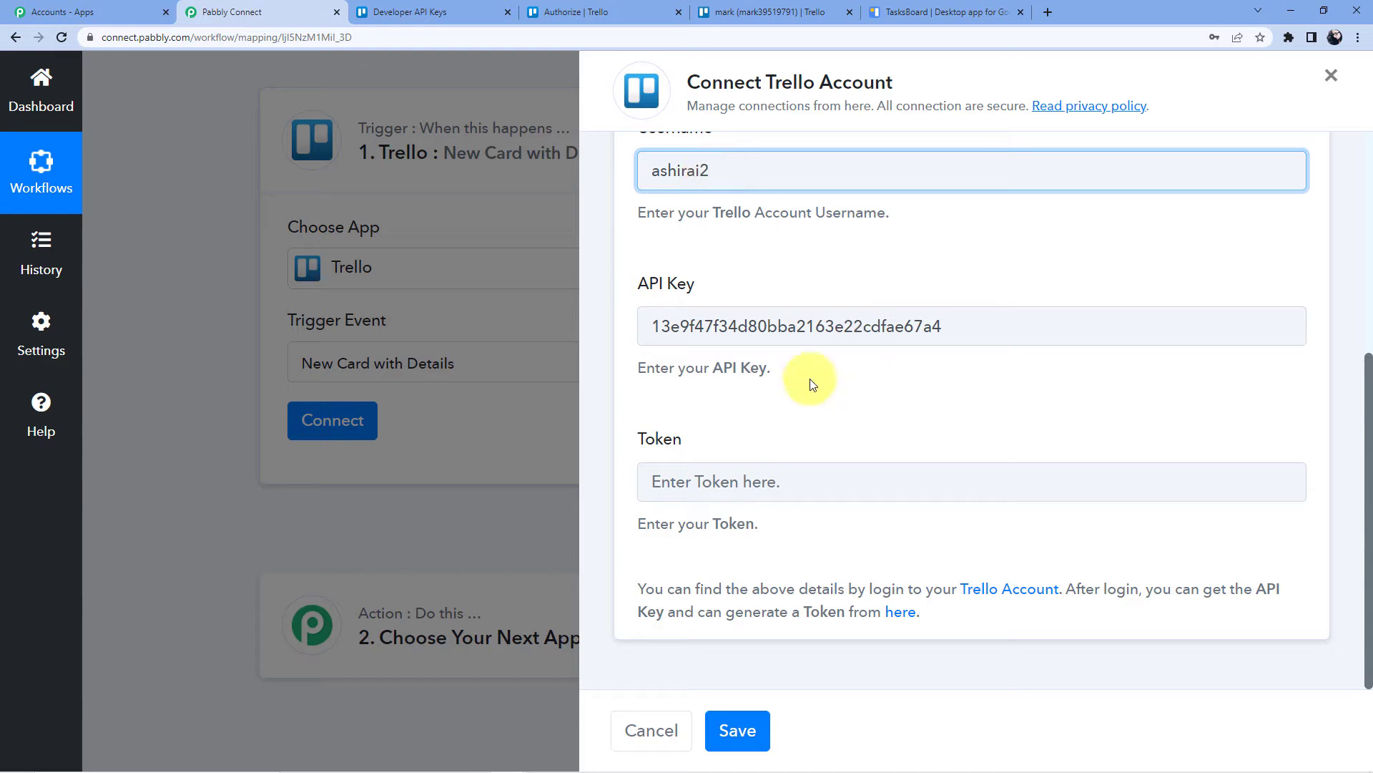
{"action": "left_click", "coordinate": [409, 12]}
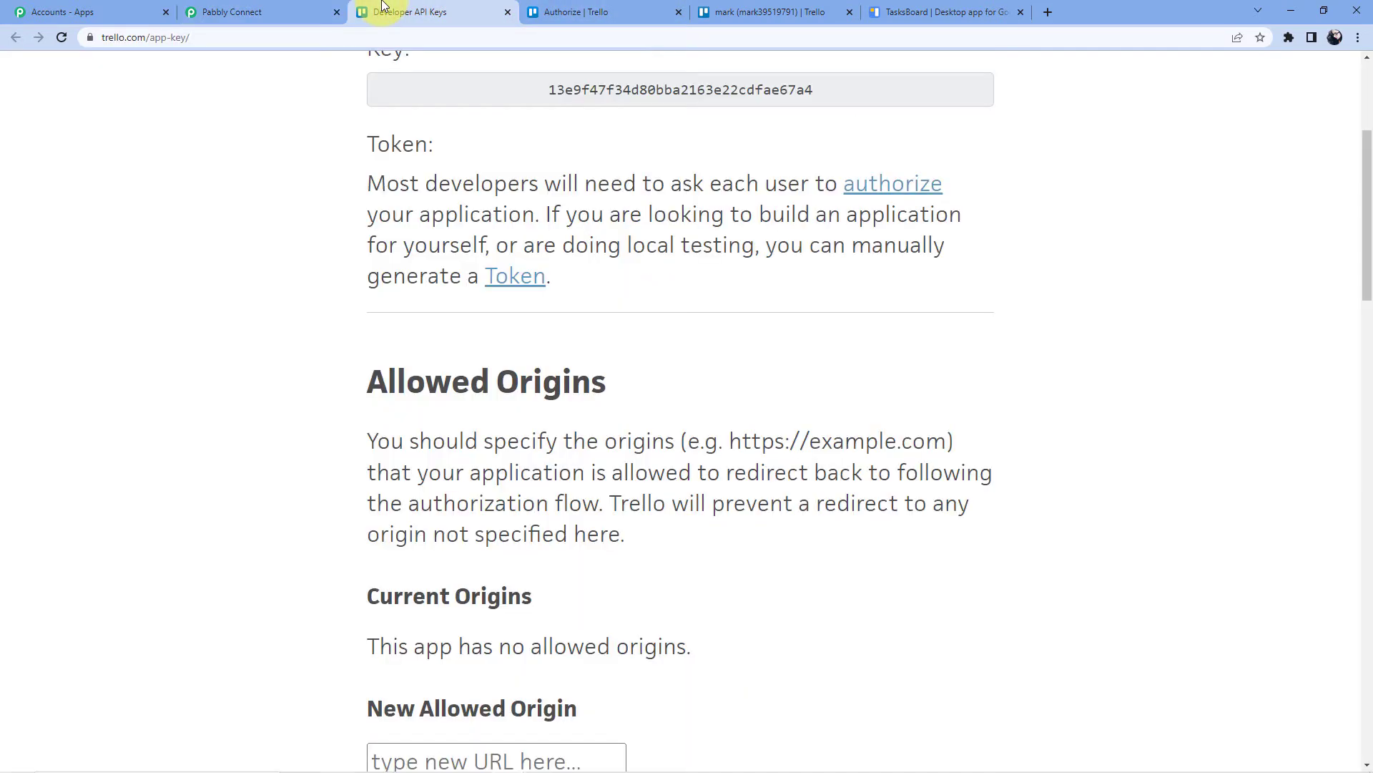
{"action": "left_click", "coordinate": [565, 12]}
{"action": "scroll", "coordinate": [569, 229], "scroll_direction": "down", "scroll_amount": 9}
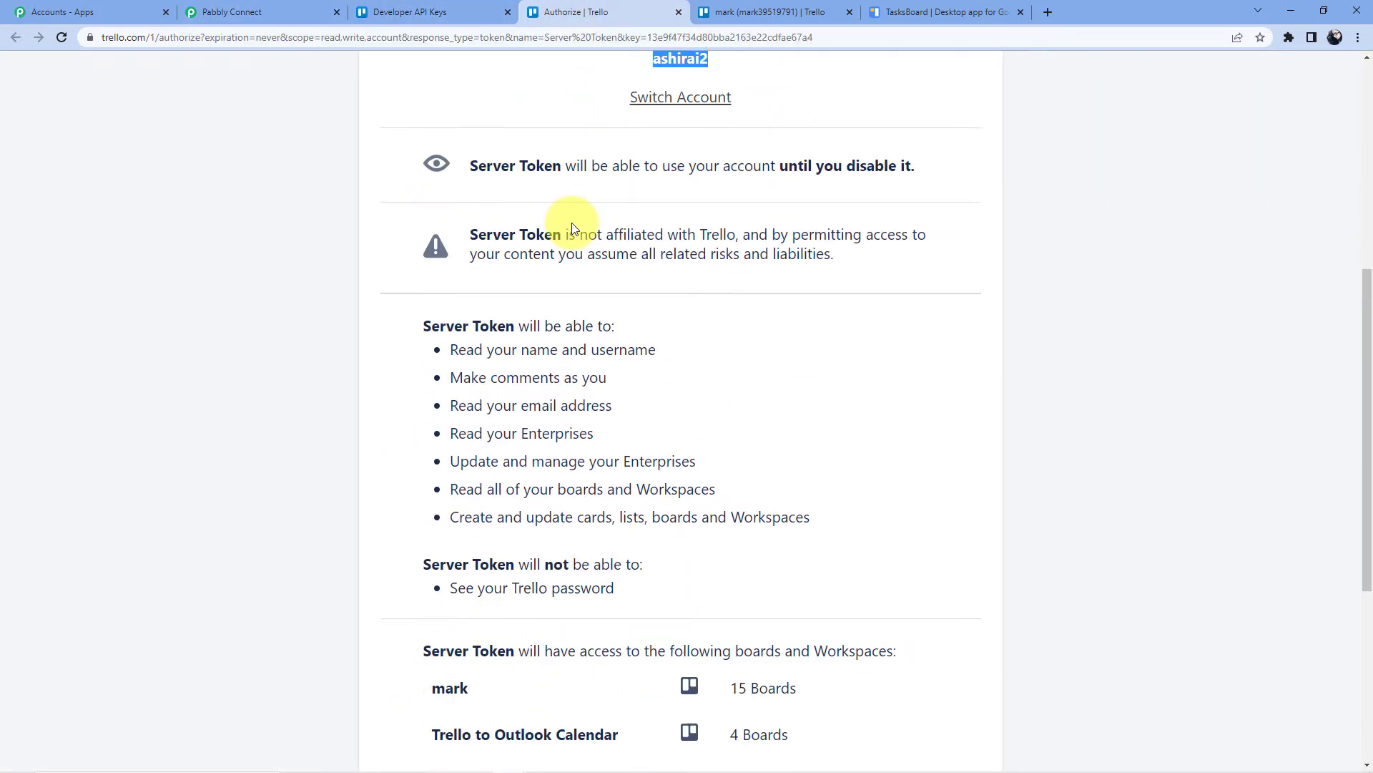
Allow the server token, paste it into the Token field, and save the Trello connection
{"action": "left_click", "coordinate": [916, 533]}
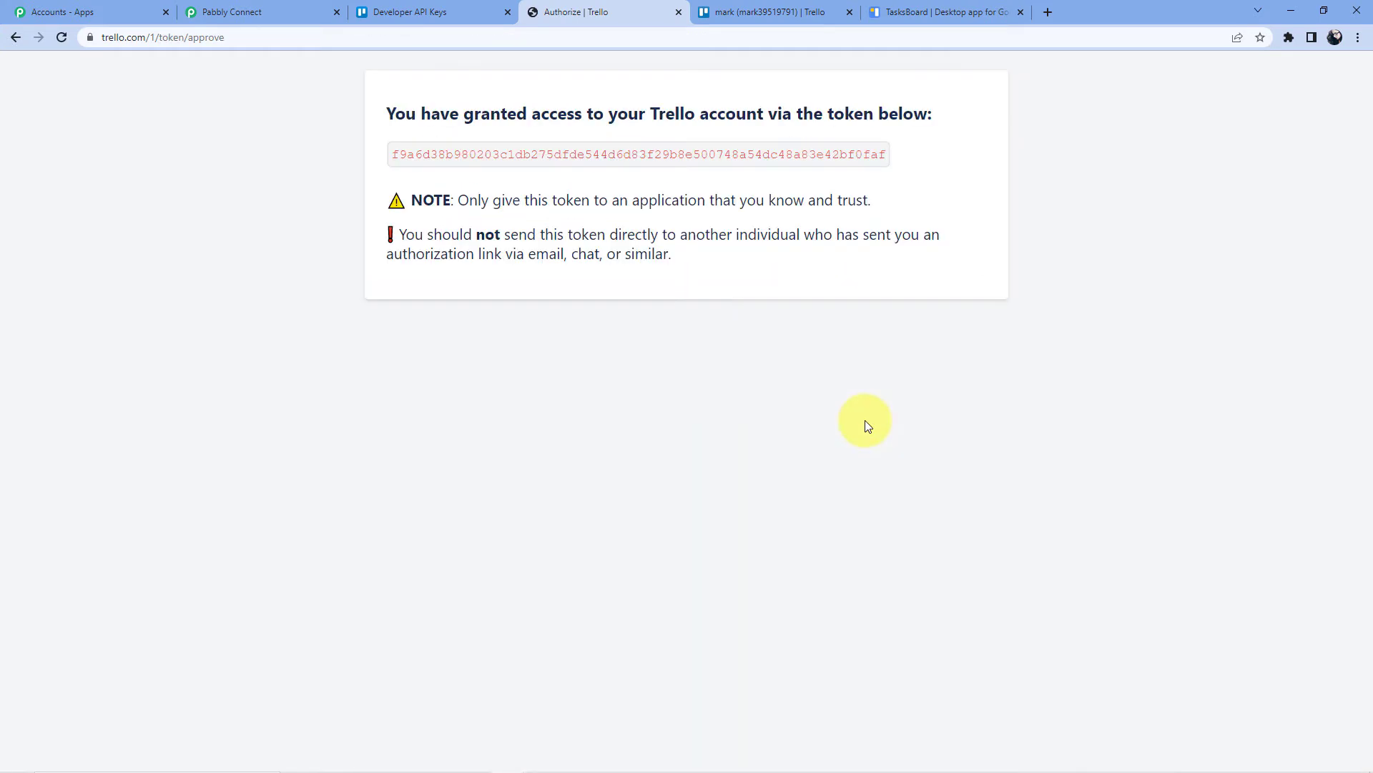
{"action": "left_click_drag", "start_coordinate": [394, 154], "coordinate": [980, 159]}
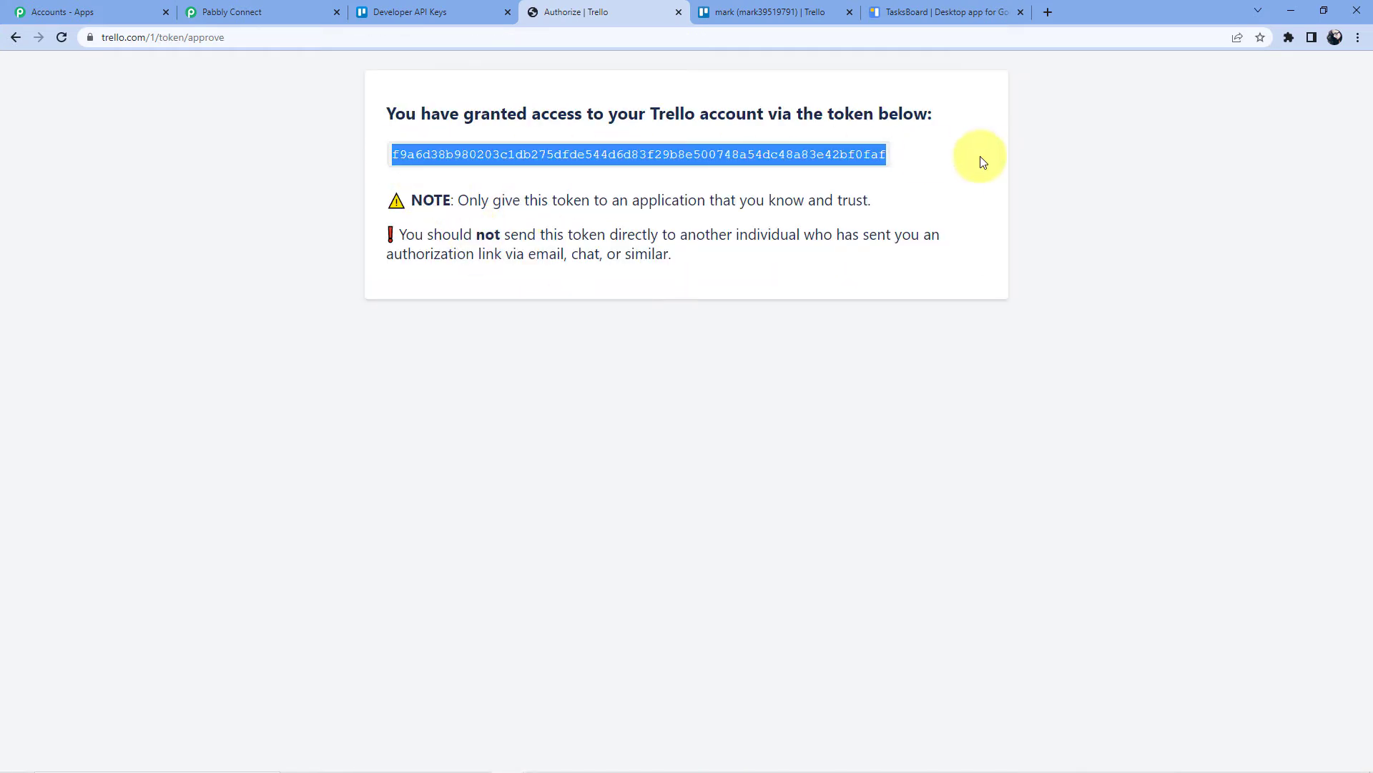
{"action": "right_click", "coordinate": [770, 150]}
{"action": "left_click", "coordinate": [794, 167]}
{"action": "left_click", "coordinate": [400, 12]}
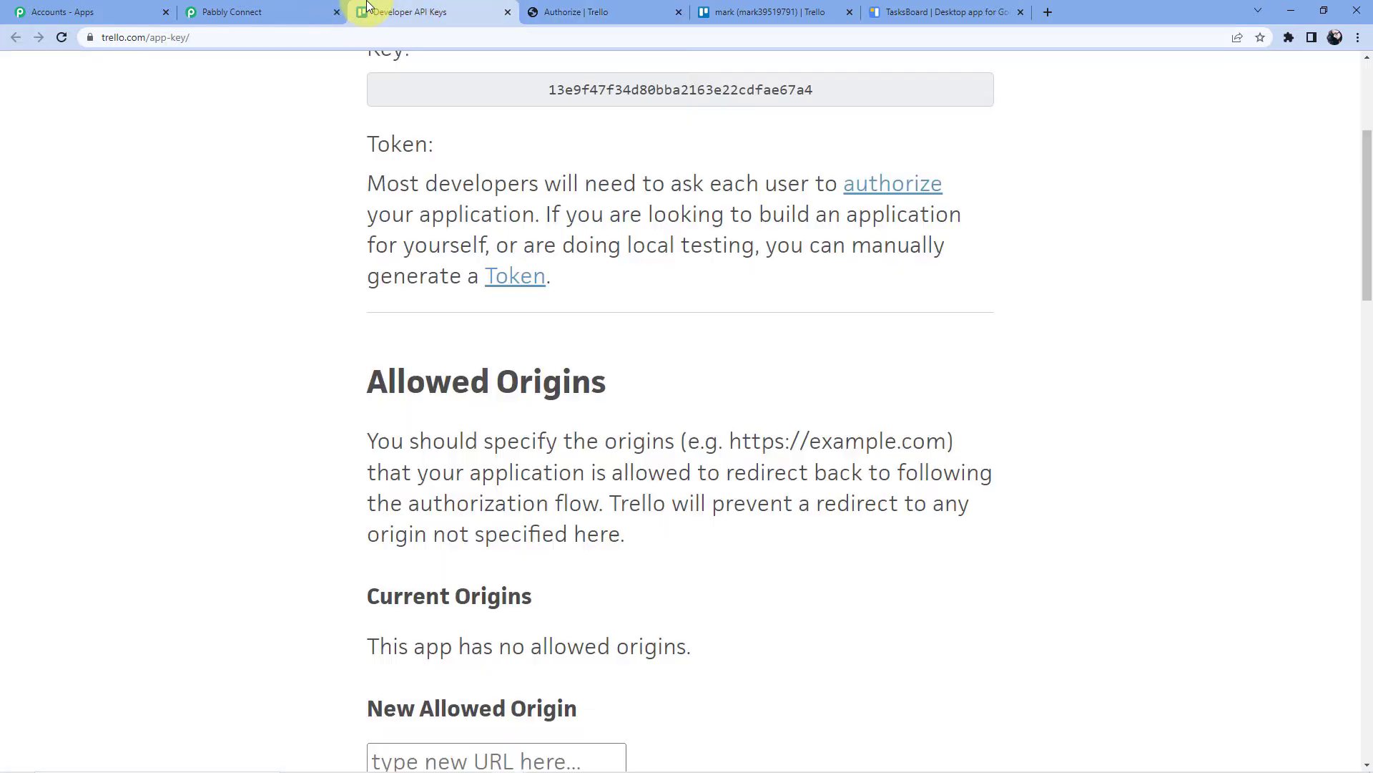
{"action": "left_click", "coordinate": [297, 5]}
{"action": "left_click", "coordinate": [740, 483]}
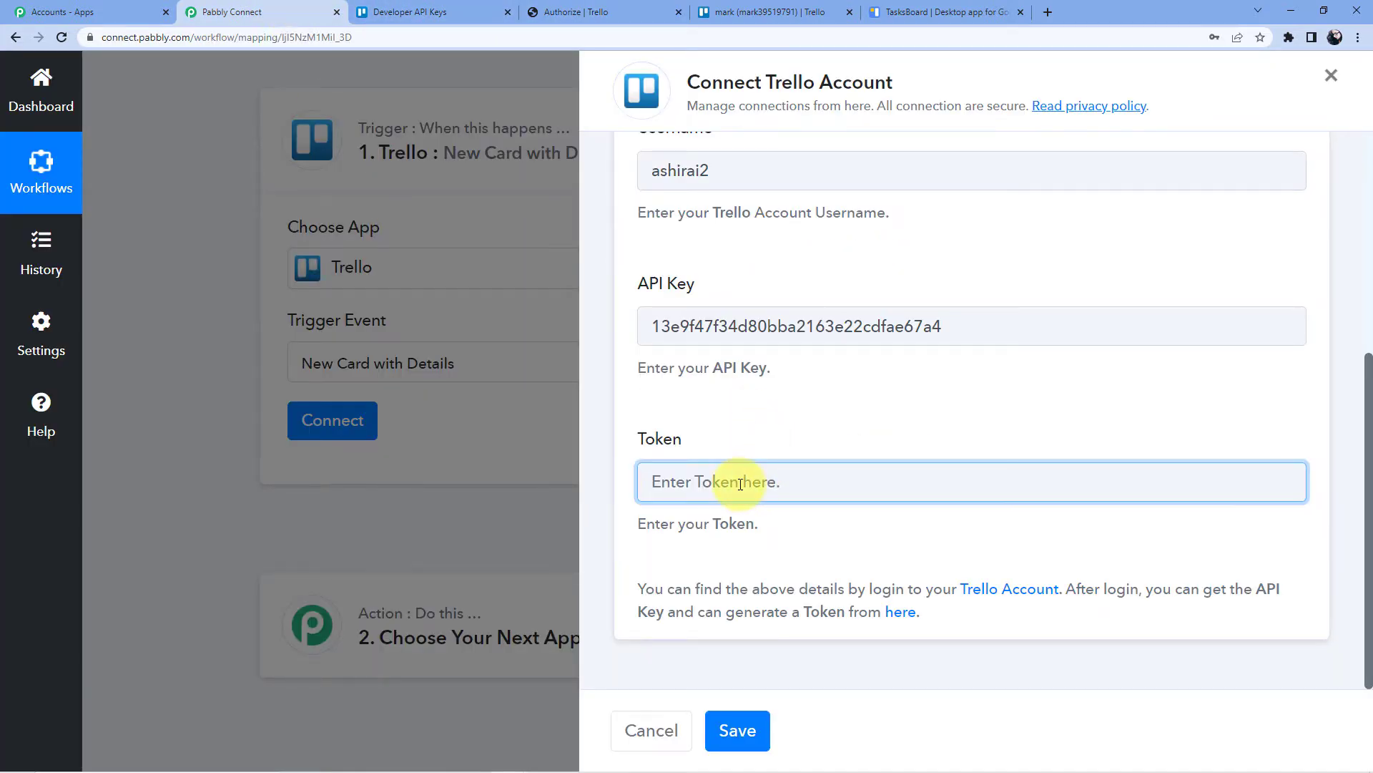
{"action": "key", "text": "ctrl+v"}
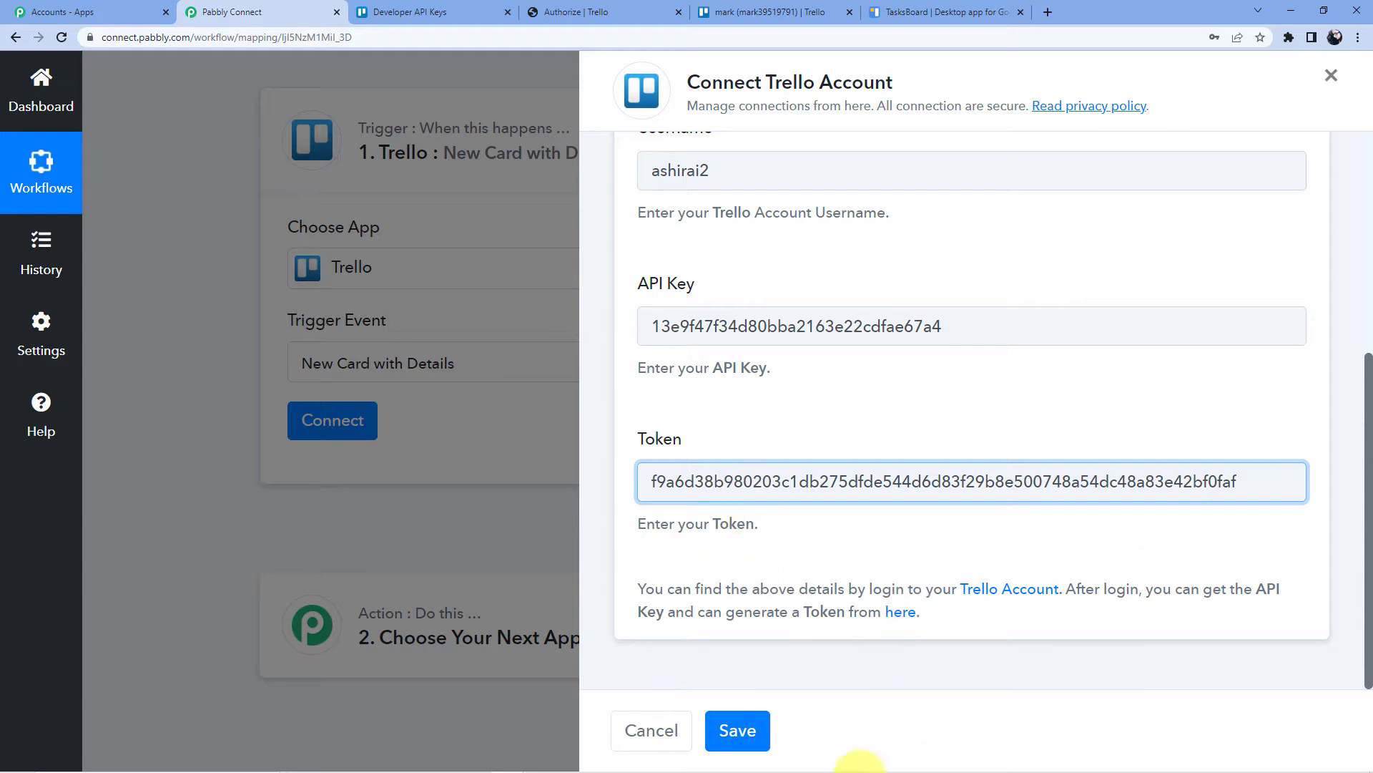
{"action": "left_click", "coordinate": [738, 729]}
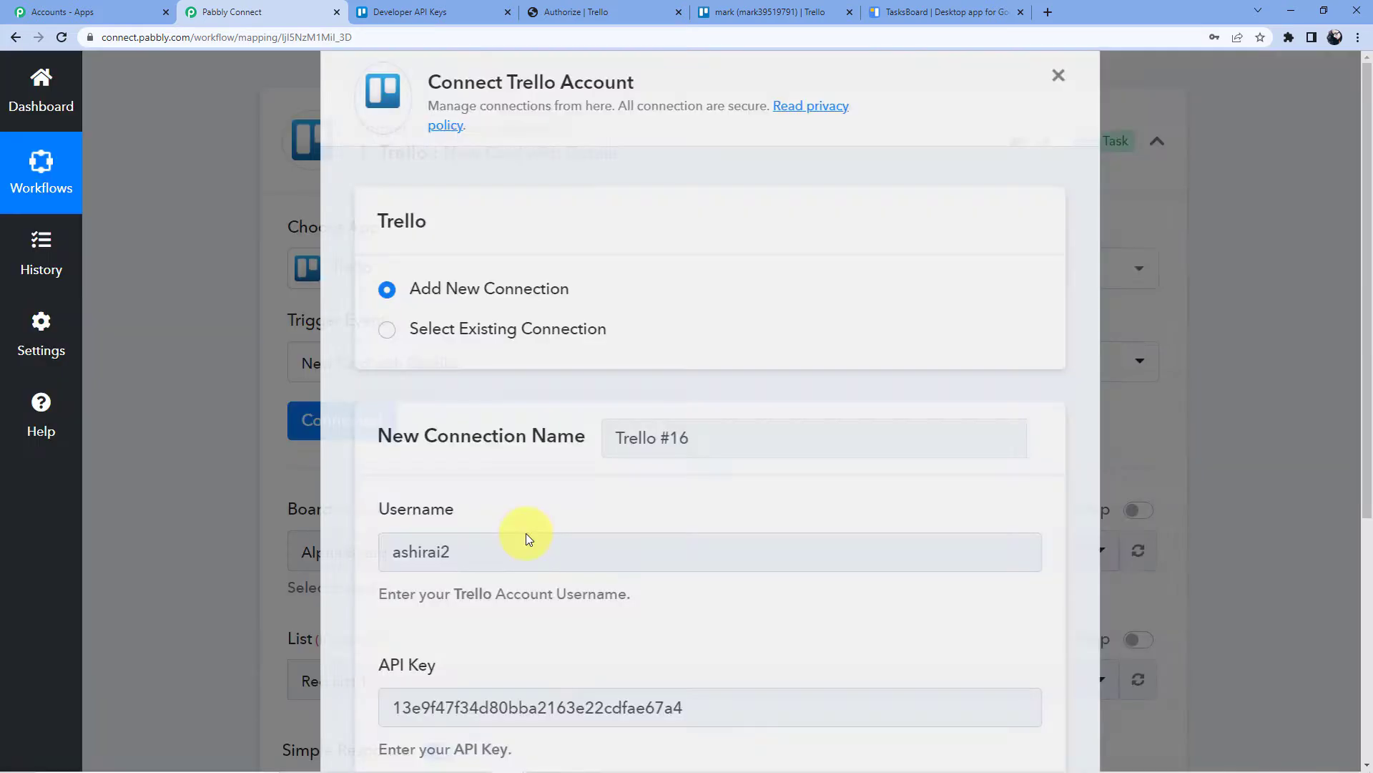
{"action": "scroll", "coordinate": [526, 534], "scroll_direction": "down", "scroll_amount": 4}
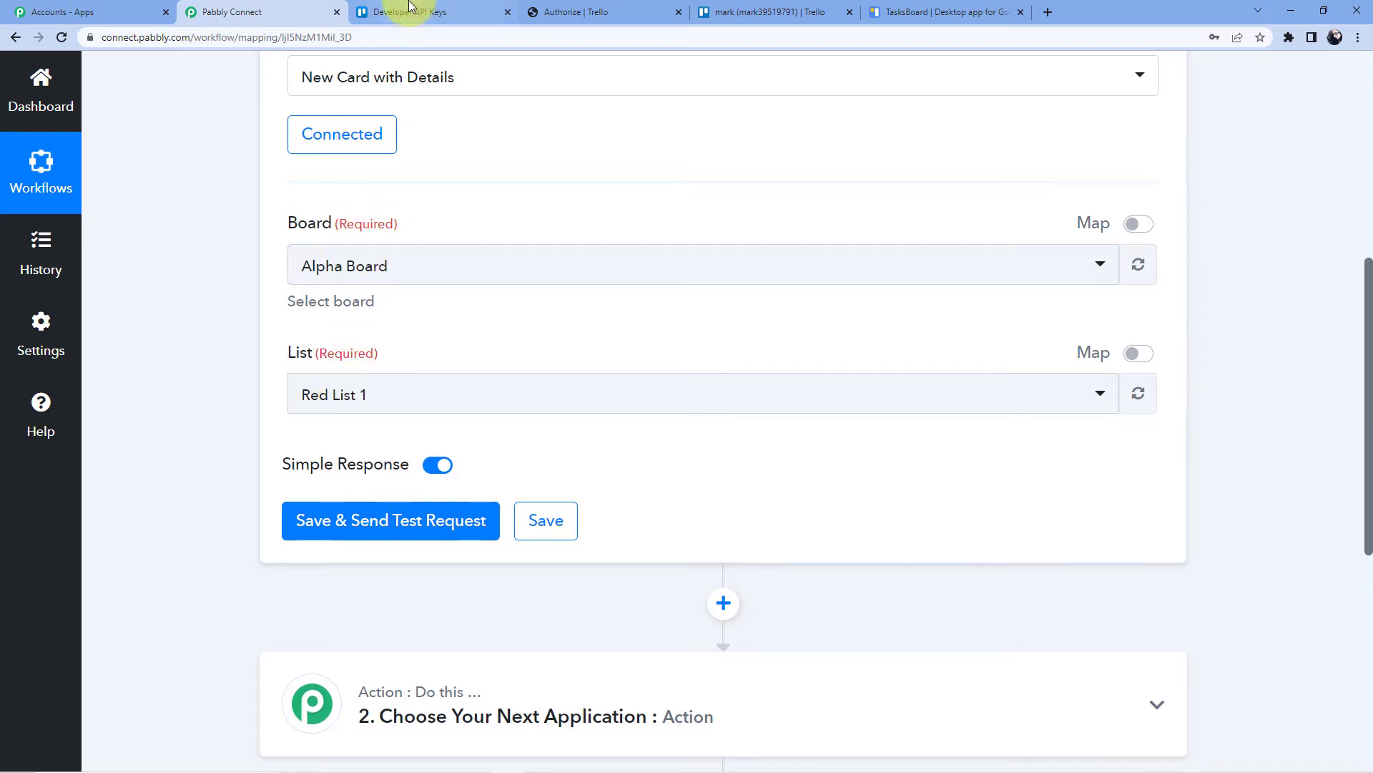
Close the token authorization and API key tabs, returning to the Trello workspace
{"action": "left_click", "coordinate": [644, 16]}
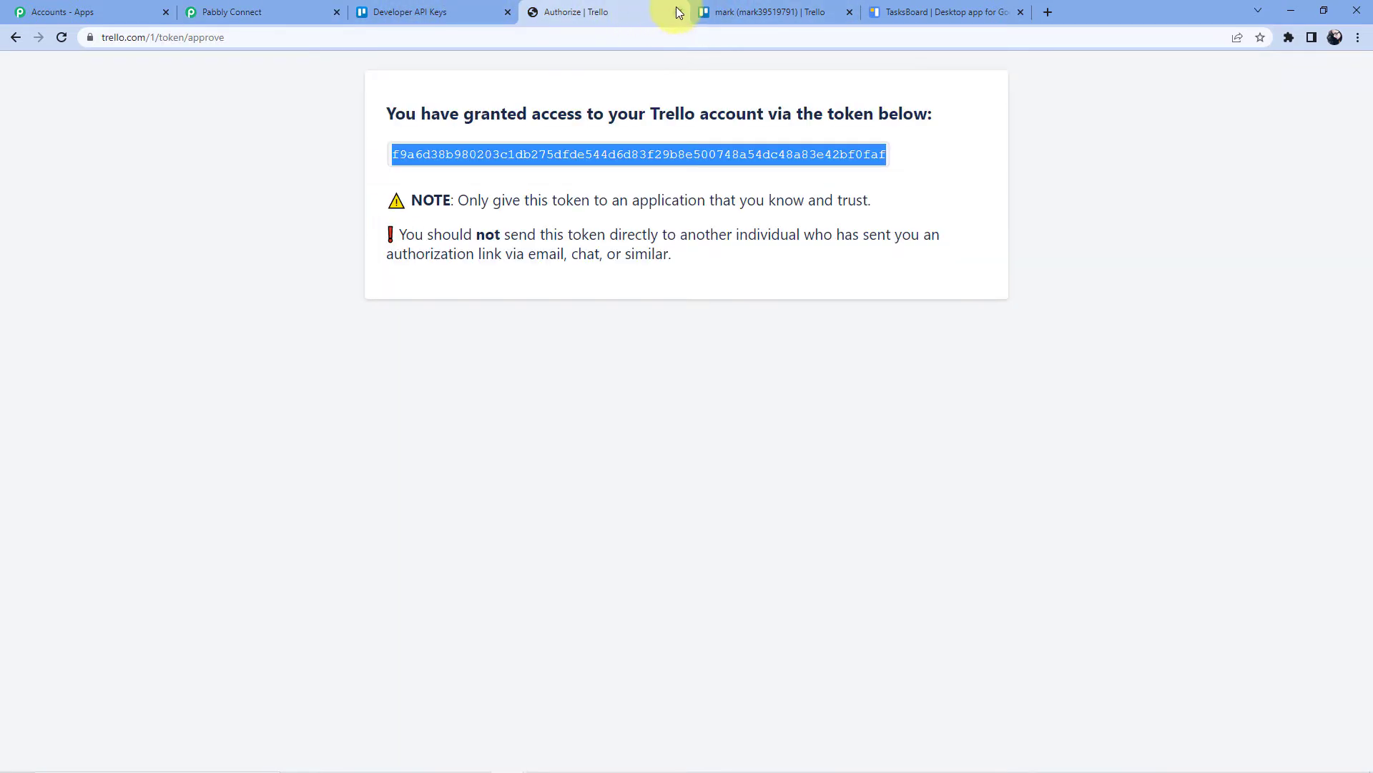
{"action": "left_click", "coordinate": [422, 10]}
{"action": "left_click", "coordinate": [678, 10]}
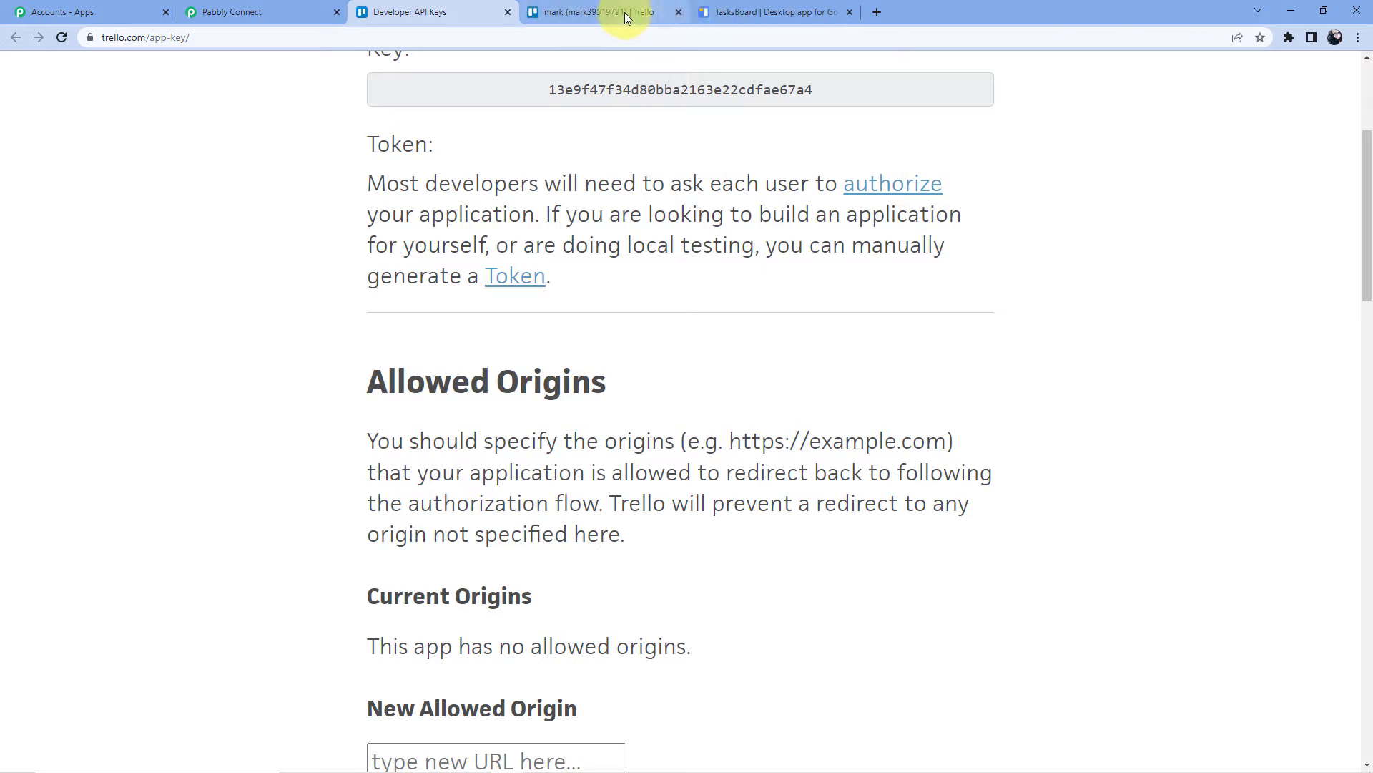
{"action": "left_click", "coordinate": [624, 11]}
{"action": "left_click", "coordinate": [508, 14]}
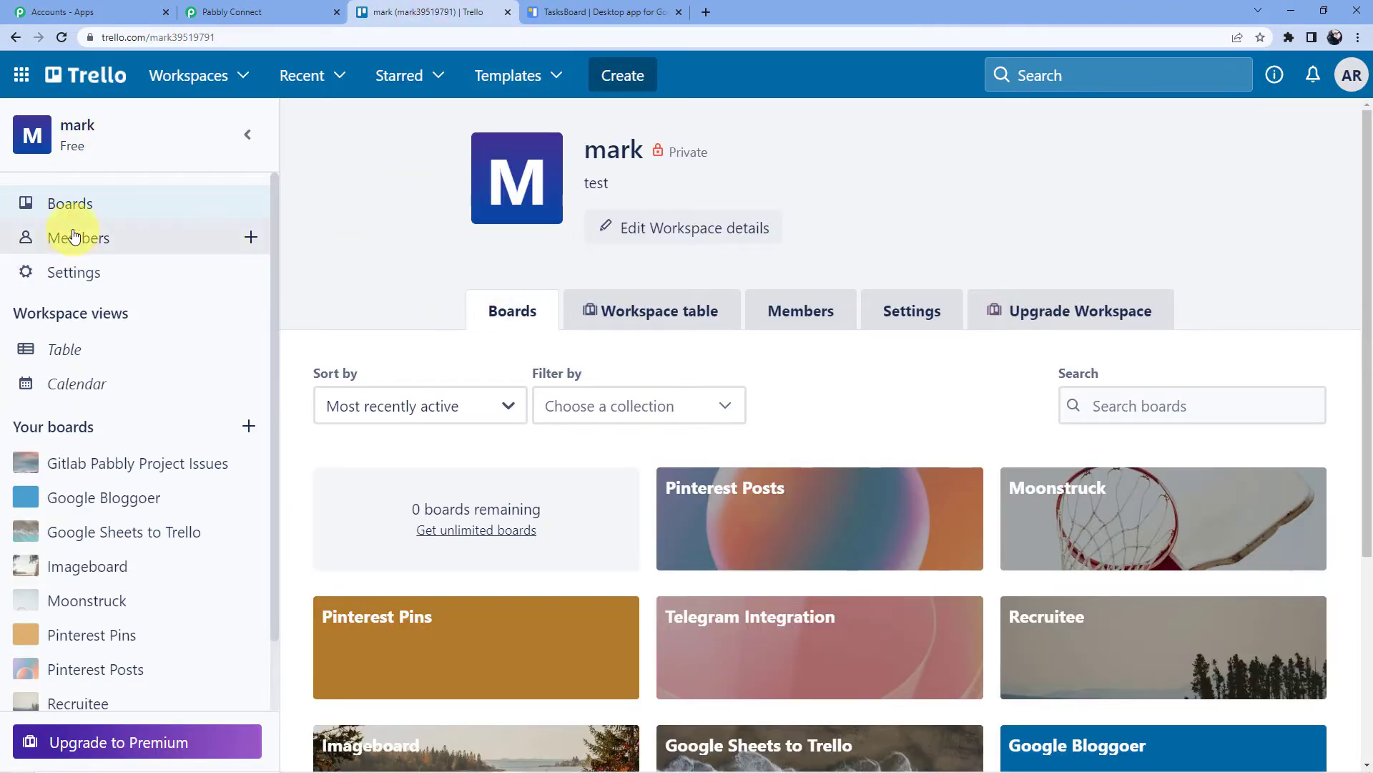
{"action": "scroll", "coordinate": [475, 340], "scroll_direction": "down", "scroll_amount": 4}
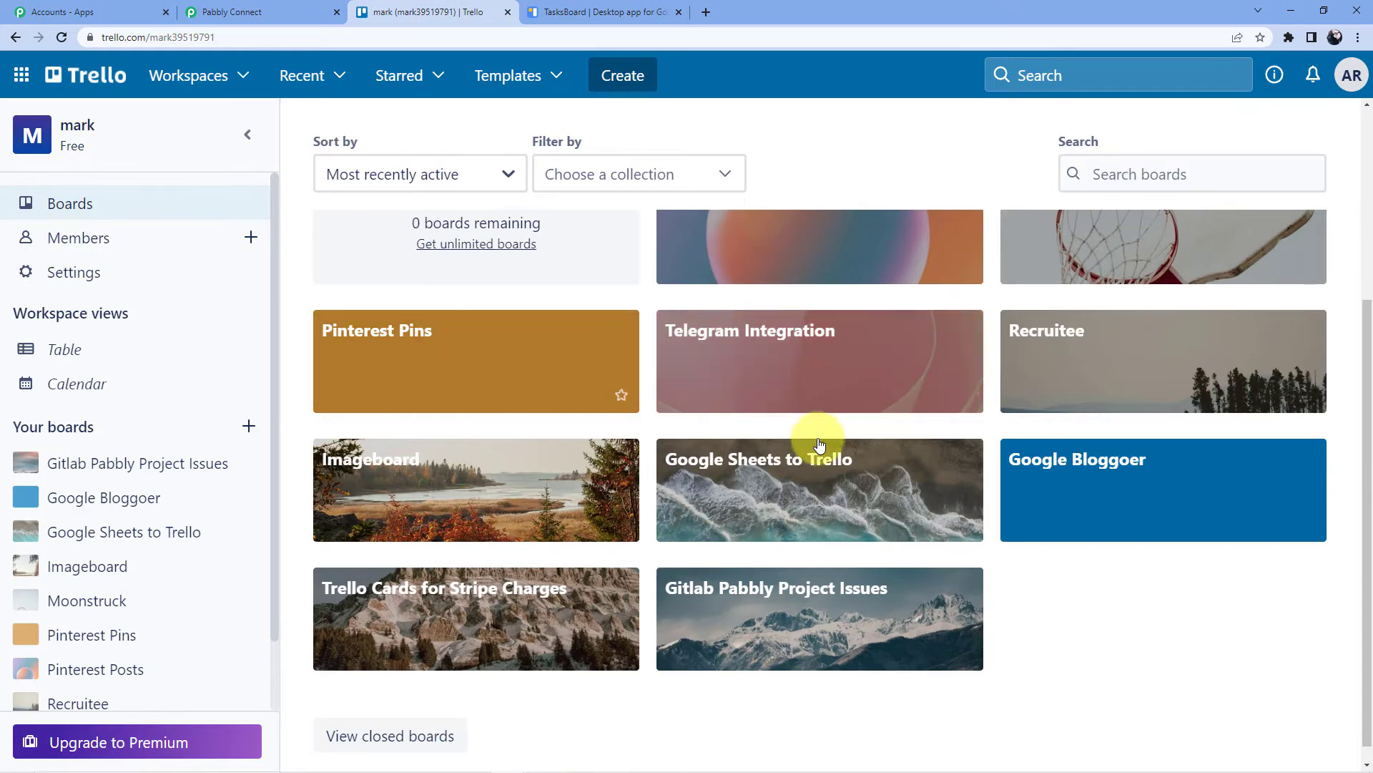
{"action": "scroll", "coordinate": [859, 348], "scroll_direction": "up", "scroll_amount": 2}
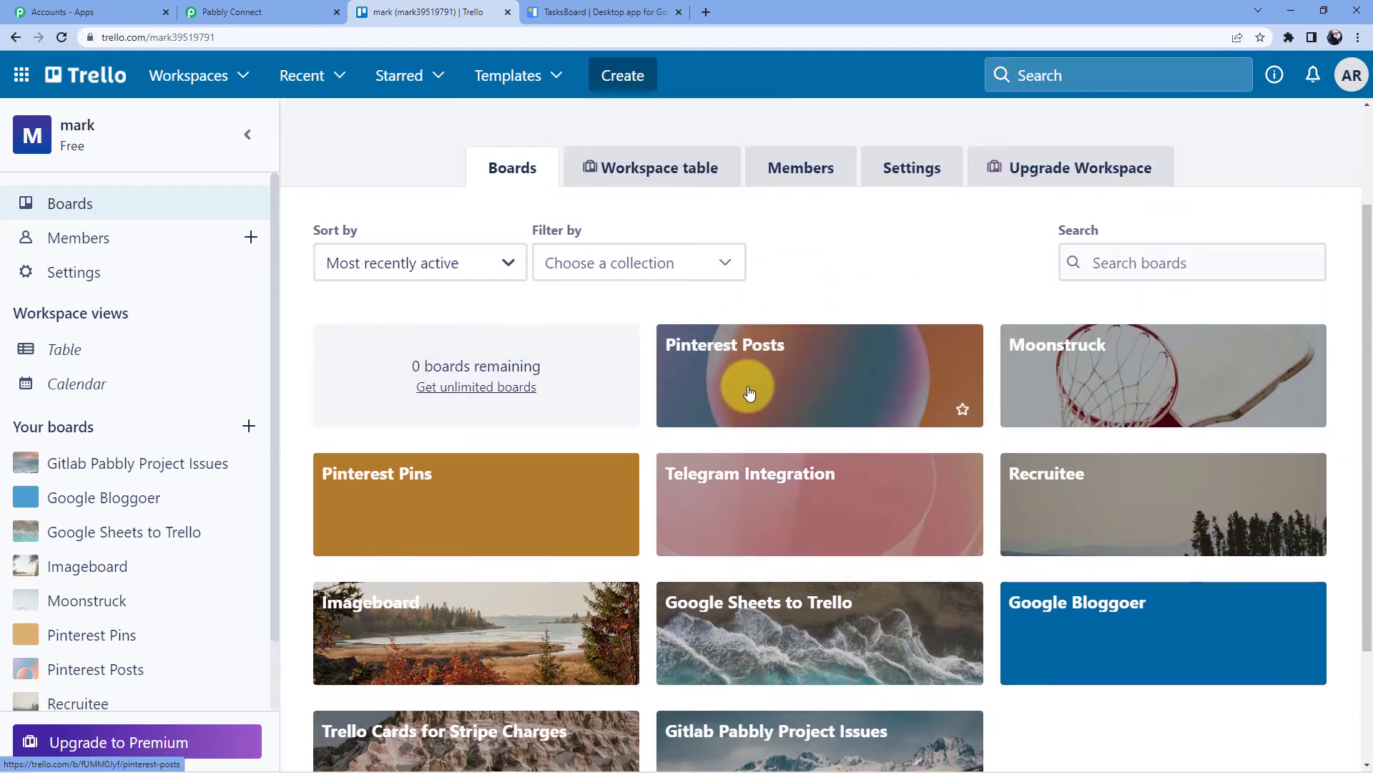
Close the open card on the Moonstruck board and go to the Pinterest Posts board
{"action": "left_click", "coordinate": [1033, 386]}
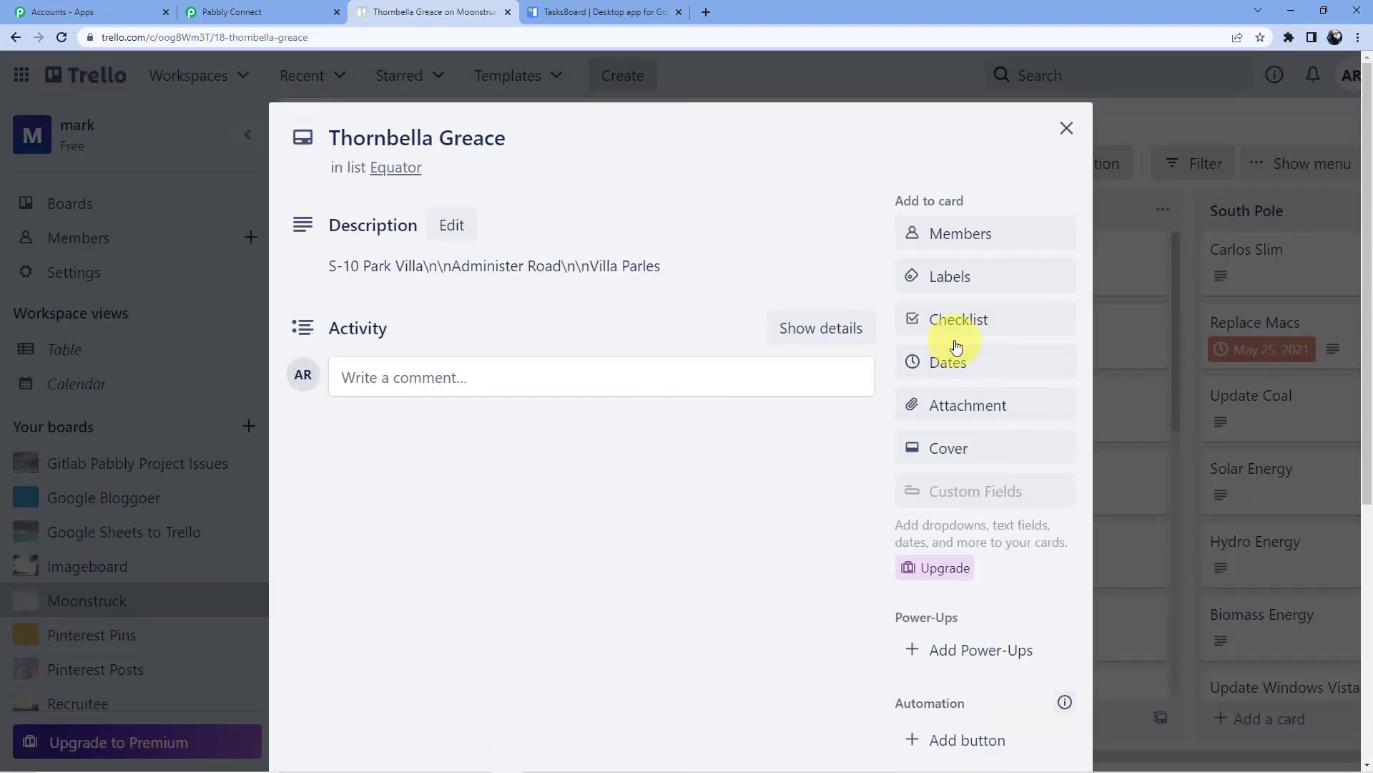
{"action": "left_click", "coordinate": [1065, 130]}
{"action": "scroll", "coordinate": [440, 317], "scroll_direction": "down", "scroll_amount": 2}
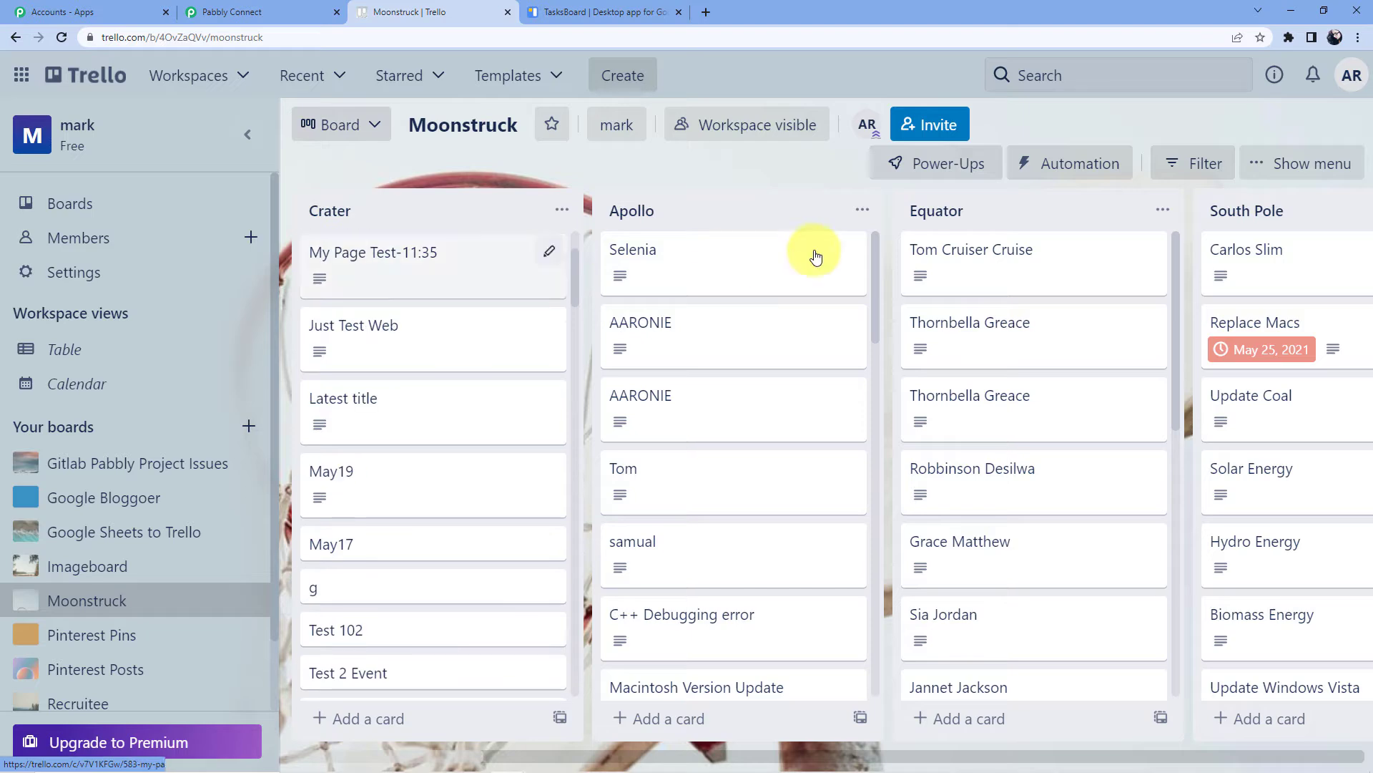
{"action": "scroll", "coordinate": [377, 277], "scroll_direction": "up", "scroll_amount": 2}
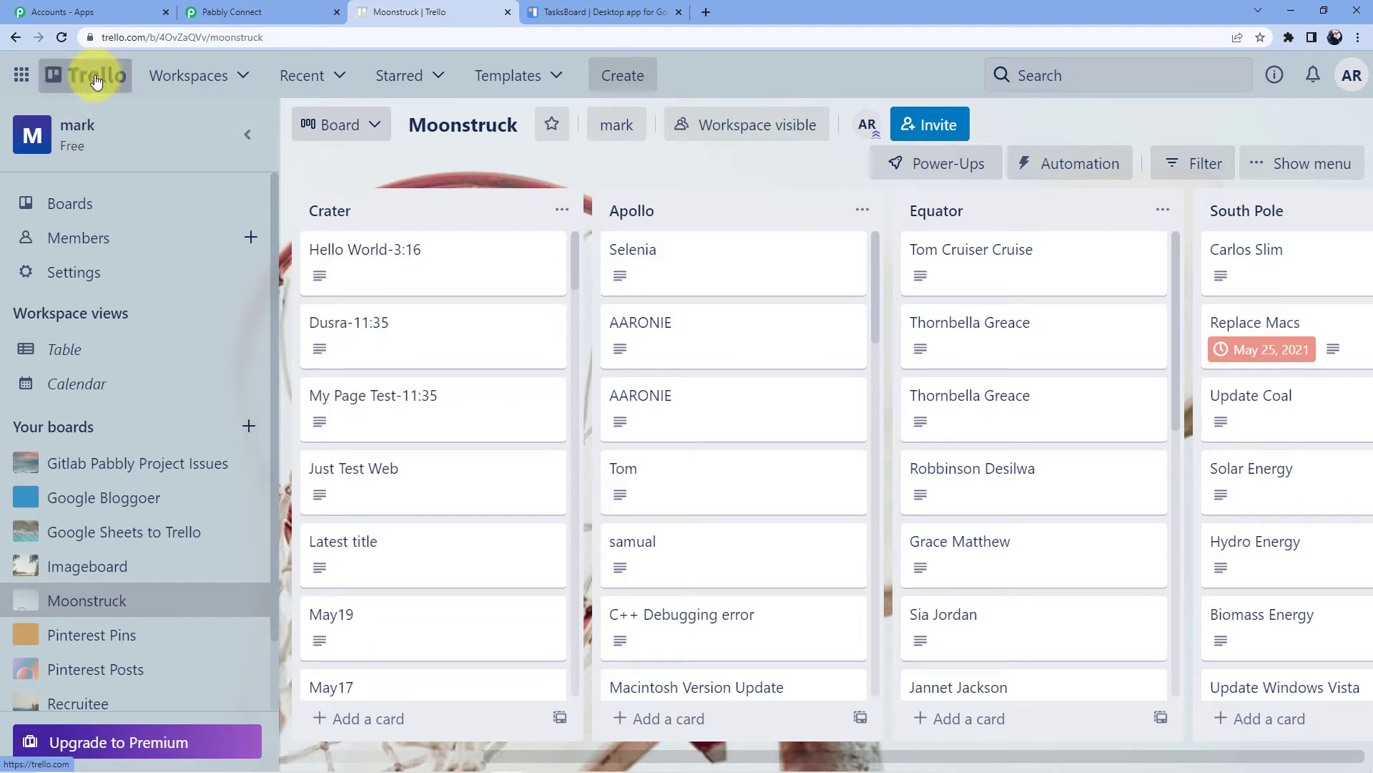
{"action": "left_click", "coordinate": [11, 36]}
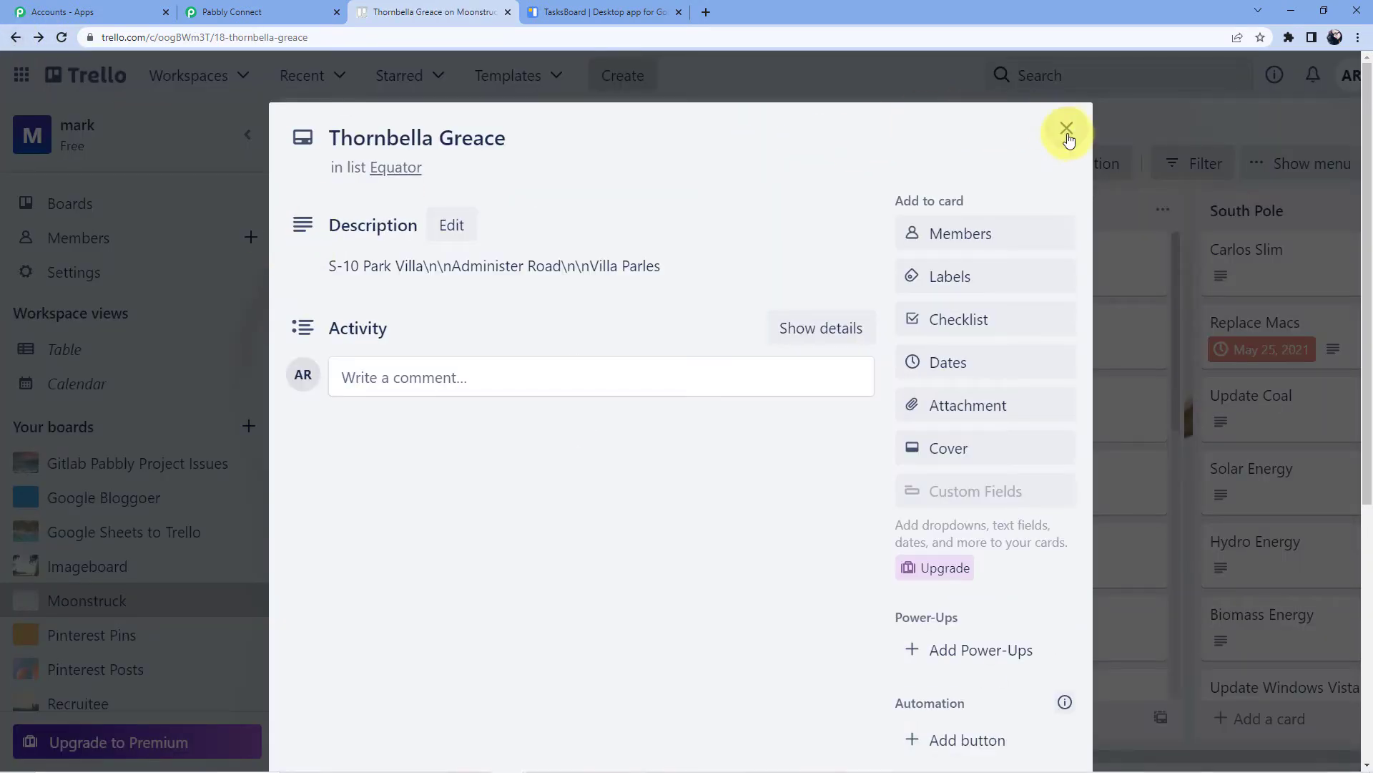
{"action": "left_click", "coordinate": [1068, 130]}
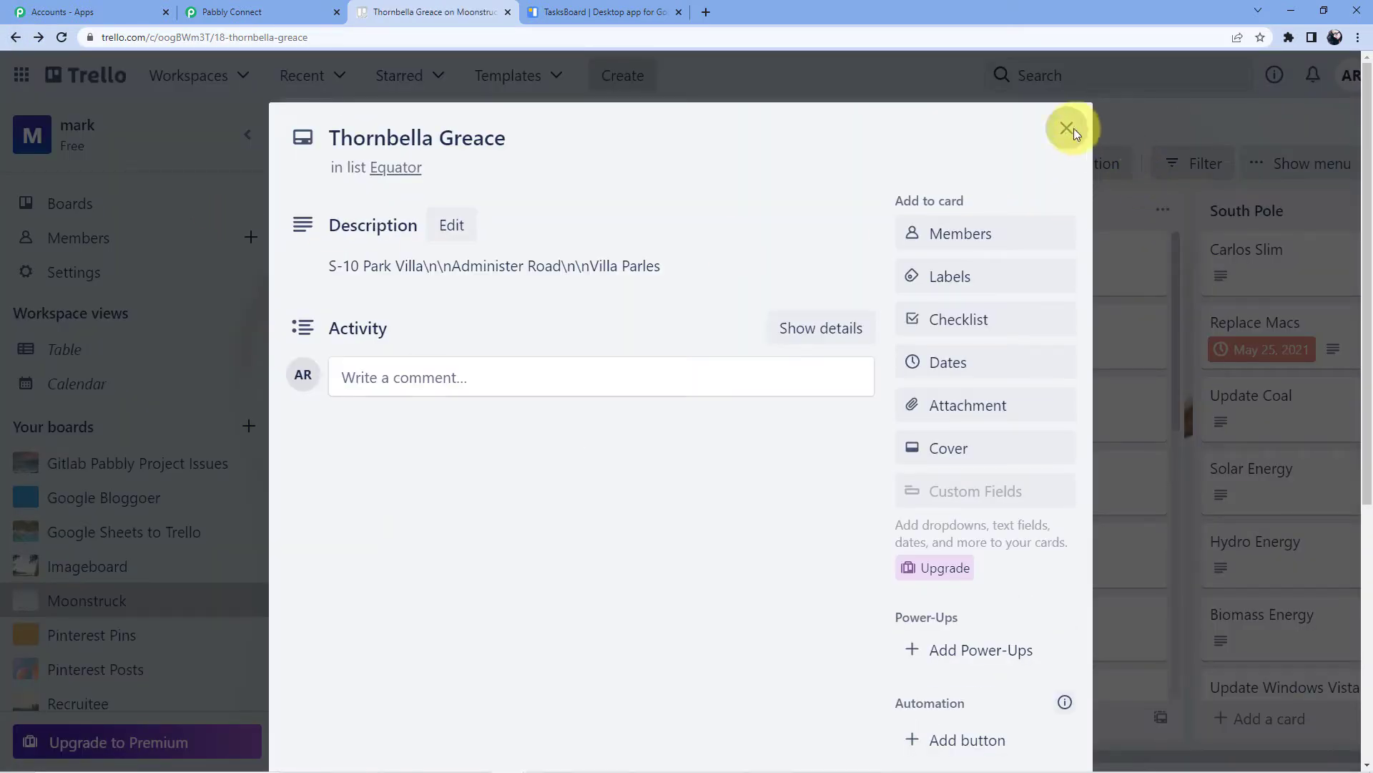
{"action": "left_click", "coordinate": [1066, 128]}
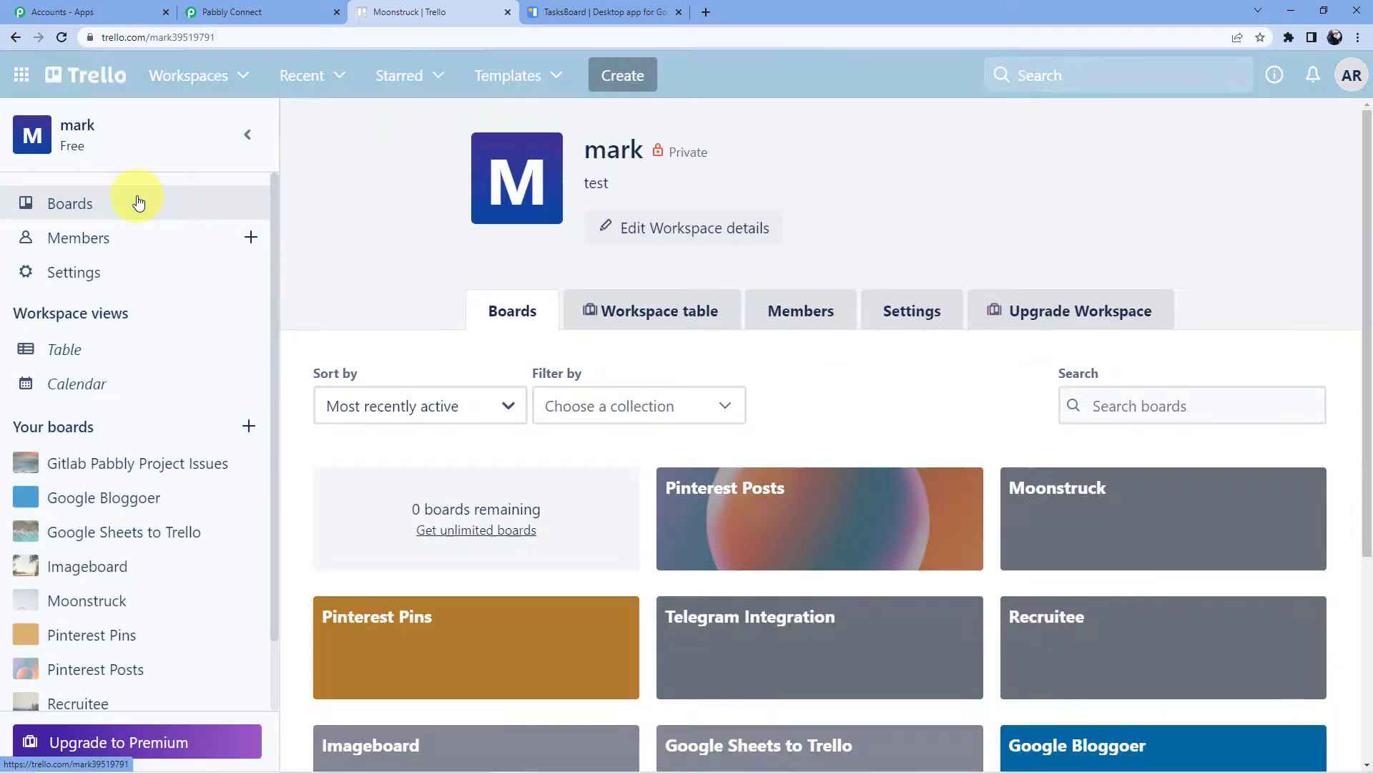
{"action": "scroll", "coordinate": [458, 372], "scroll_direction": "down", "scroll_amount": 2}
{"action": "left_click", "coordinate": [733, 379]}
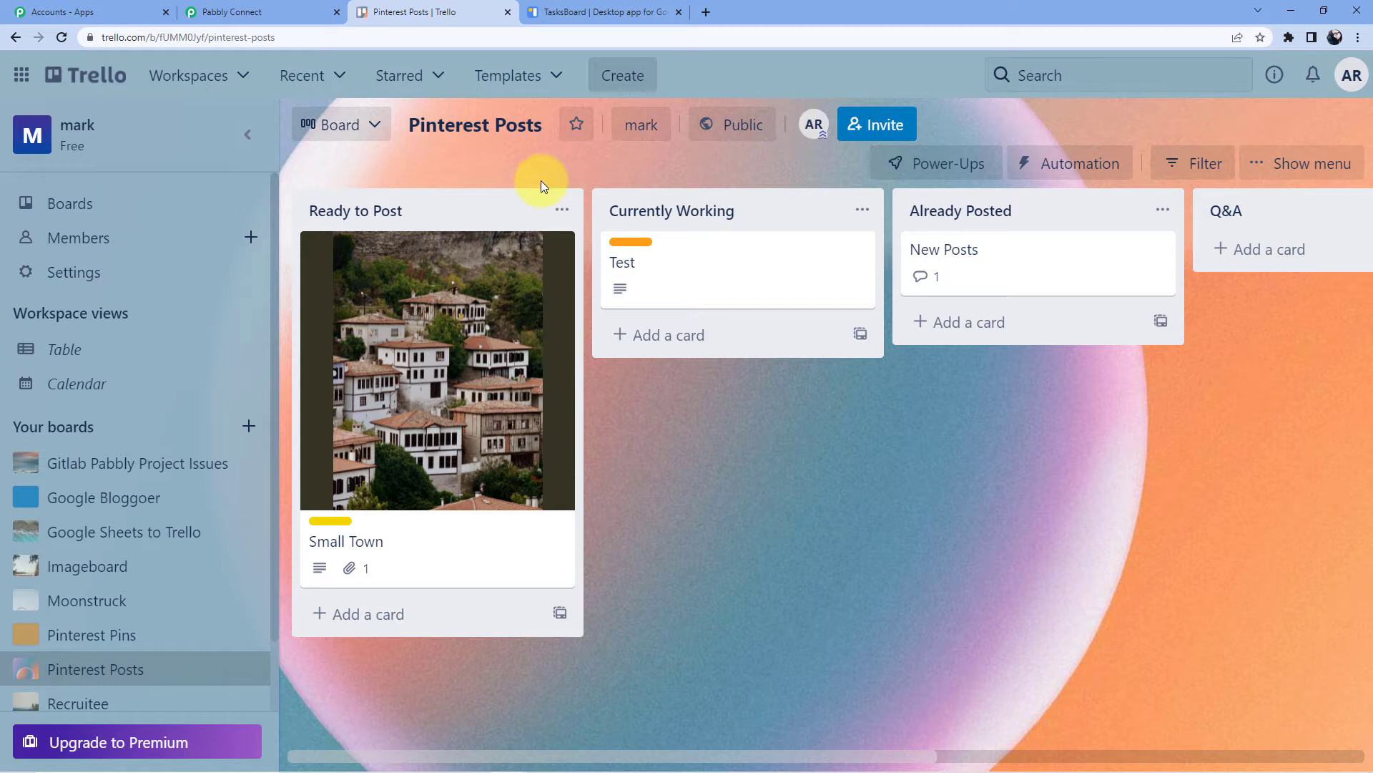
Dismiss the board view upgrade offer and add a 'Slide Content' list
{"action": "left_click", "coordinate": [375, 133]}
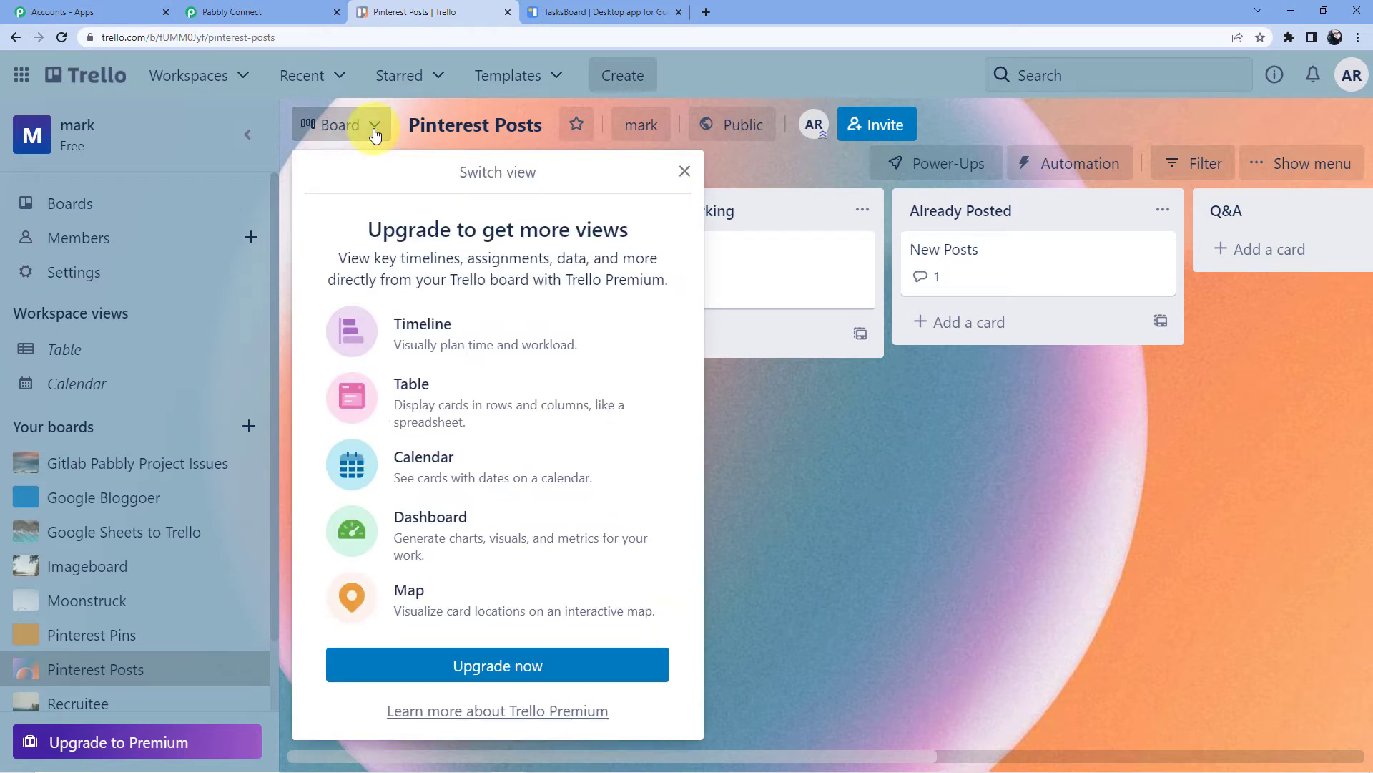
{"action": "left_click", "coordinate": [683, 171]}
{"action": "left_click", "coordinate": [627, 80]}
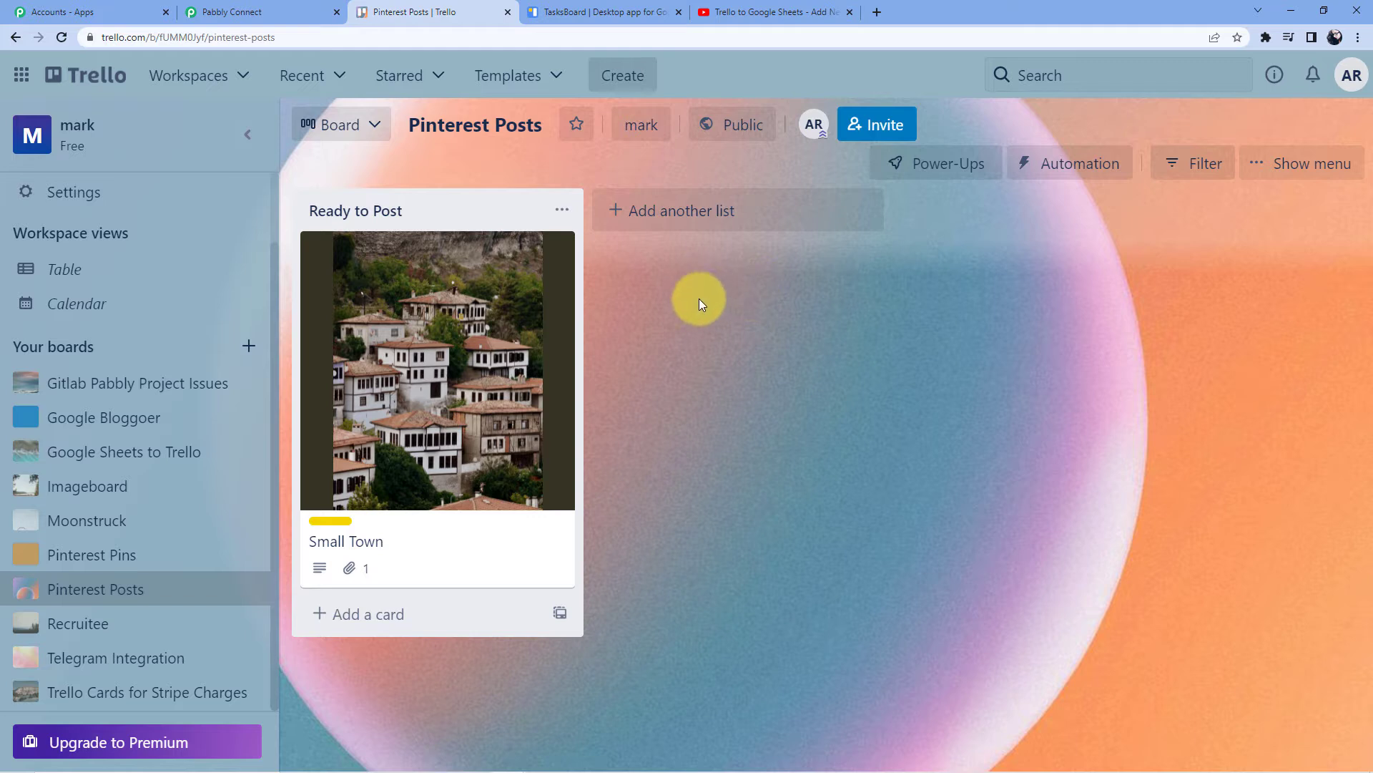
{"action": "left_click", "coordinate": [657, 218]}
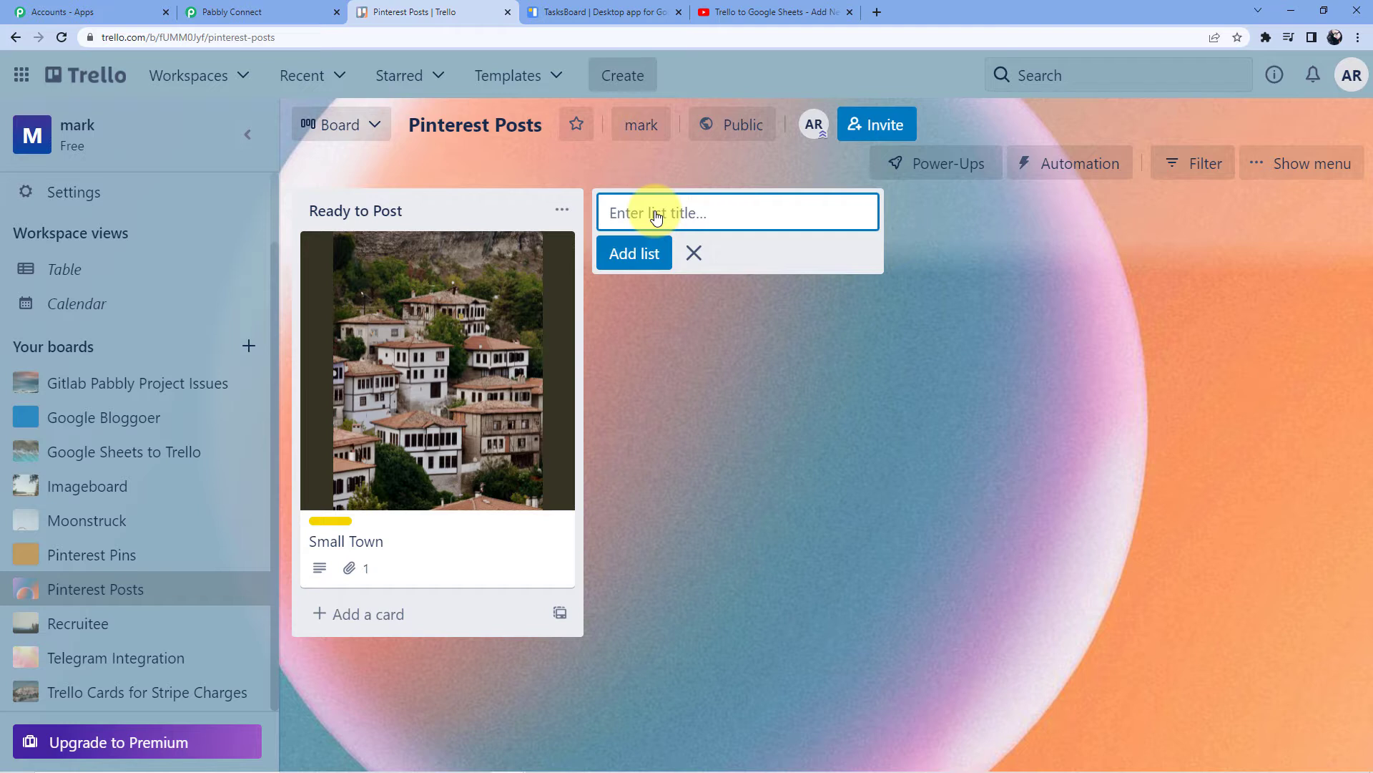
{"action": "type", "text": "SLide"}
{"action": "key", "text": "BackSpace"}
{"action": "type", "text": "lide Content"}
{"action": "left_click", "coordinate": [635, 252]}
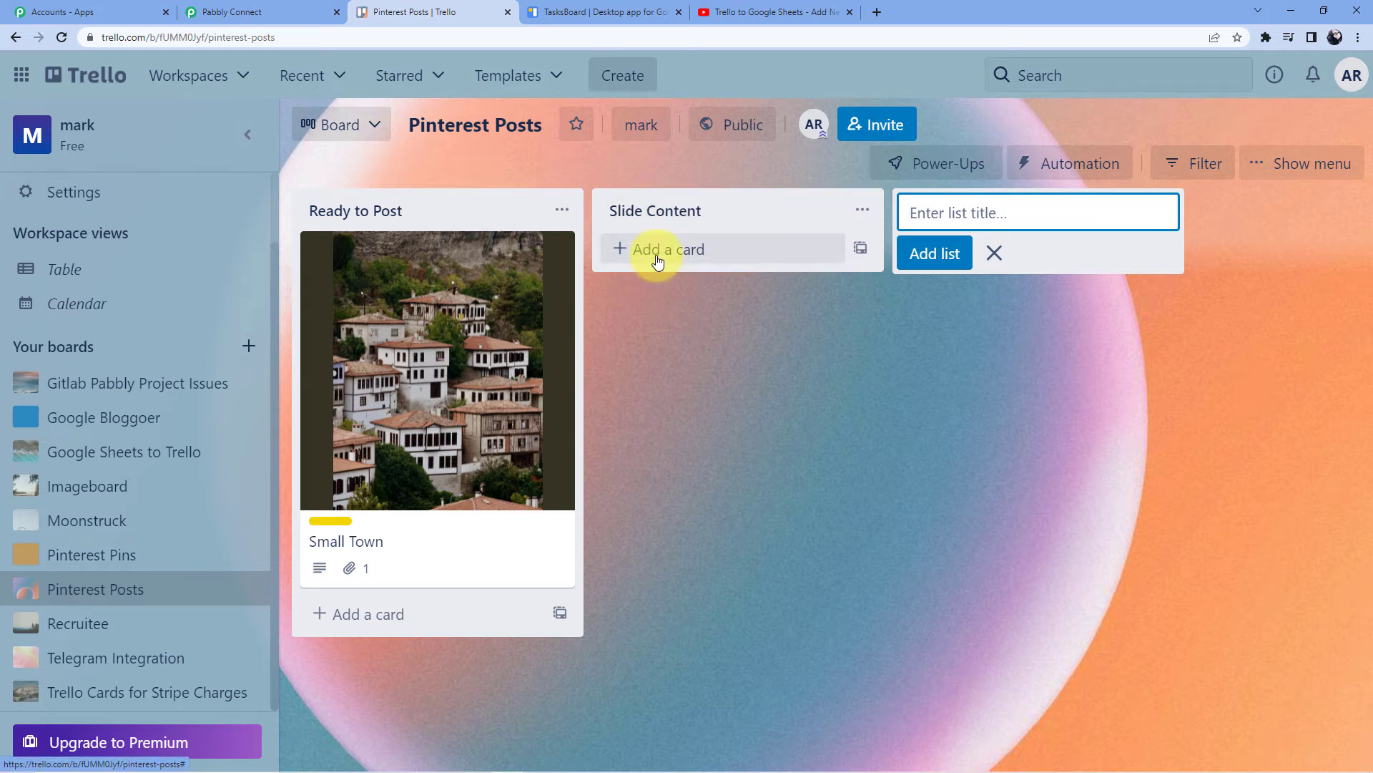
Pick the Moonstruck board for the trigger, then close an unneeded video tab
{"action": "left_click", "coordinate": [273, 14]}
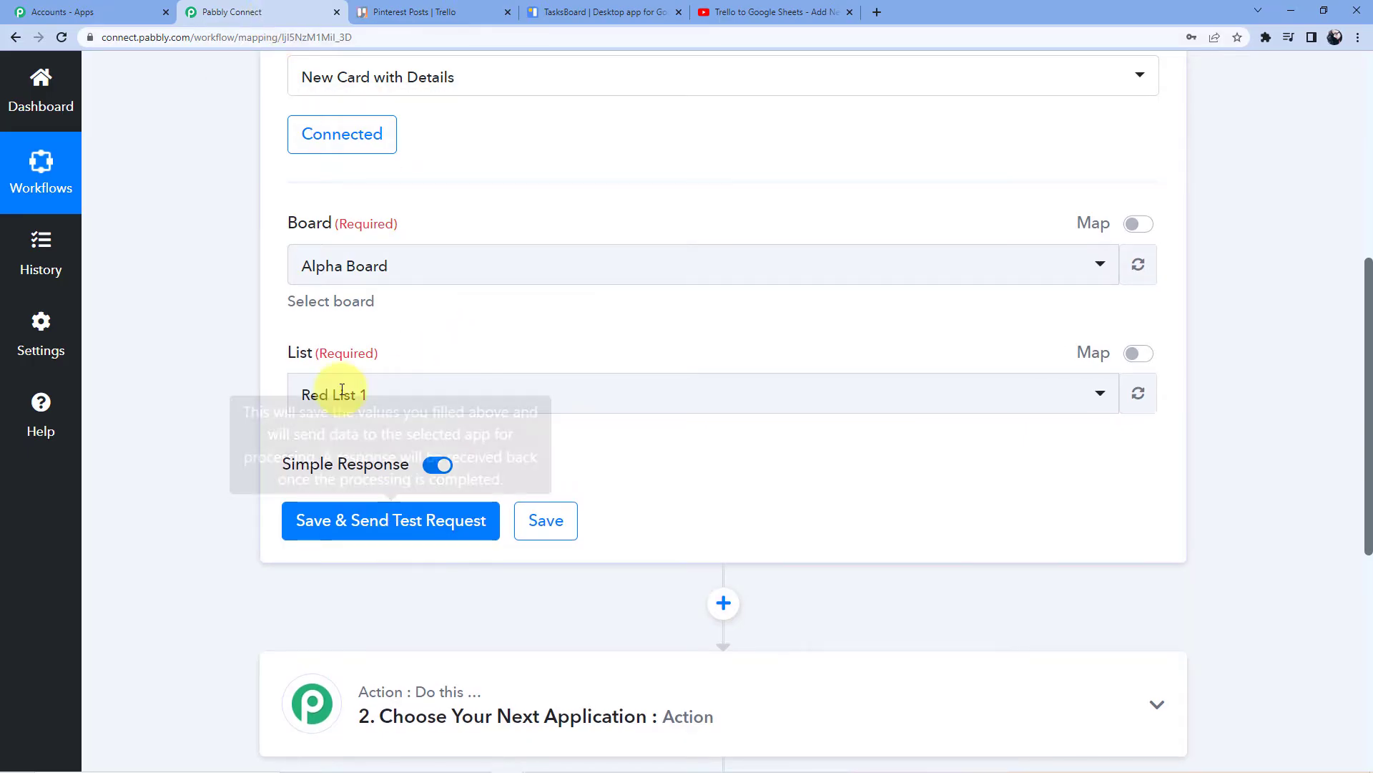
{"action": "left_click", "coordinate": [370, 279]}
{"action": "scroll", "coordinate": [372, 429], "scroll_direction": "down", "scroll_amount": 1}
{"action": "scroll", "coordinate": [358, 455], "scroll_direction": "down", "scroll_amount": 2}
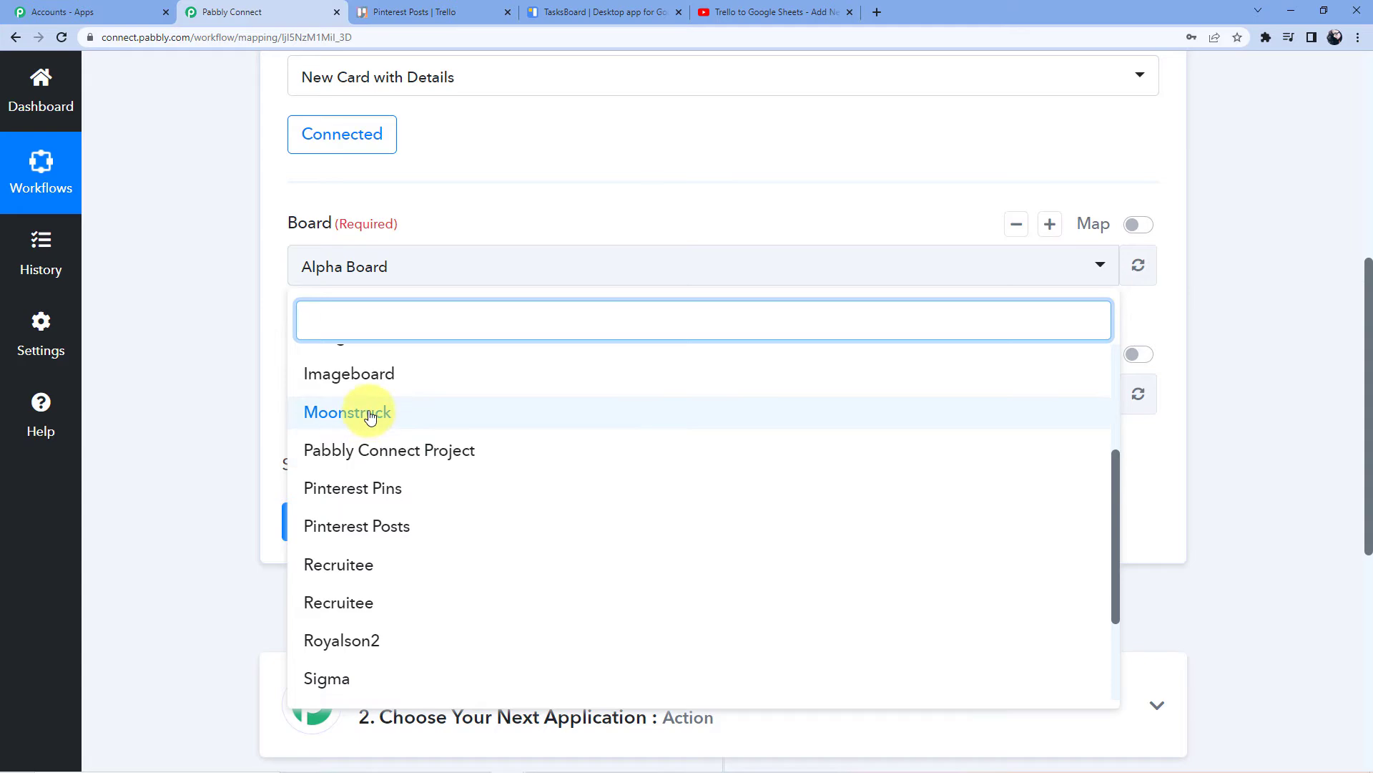
{"action": "left_click", "coordinate": [366, 413]}
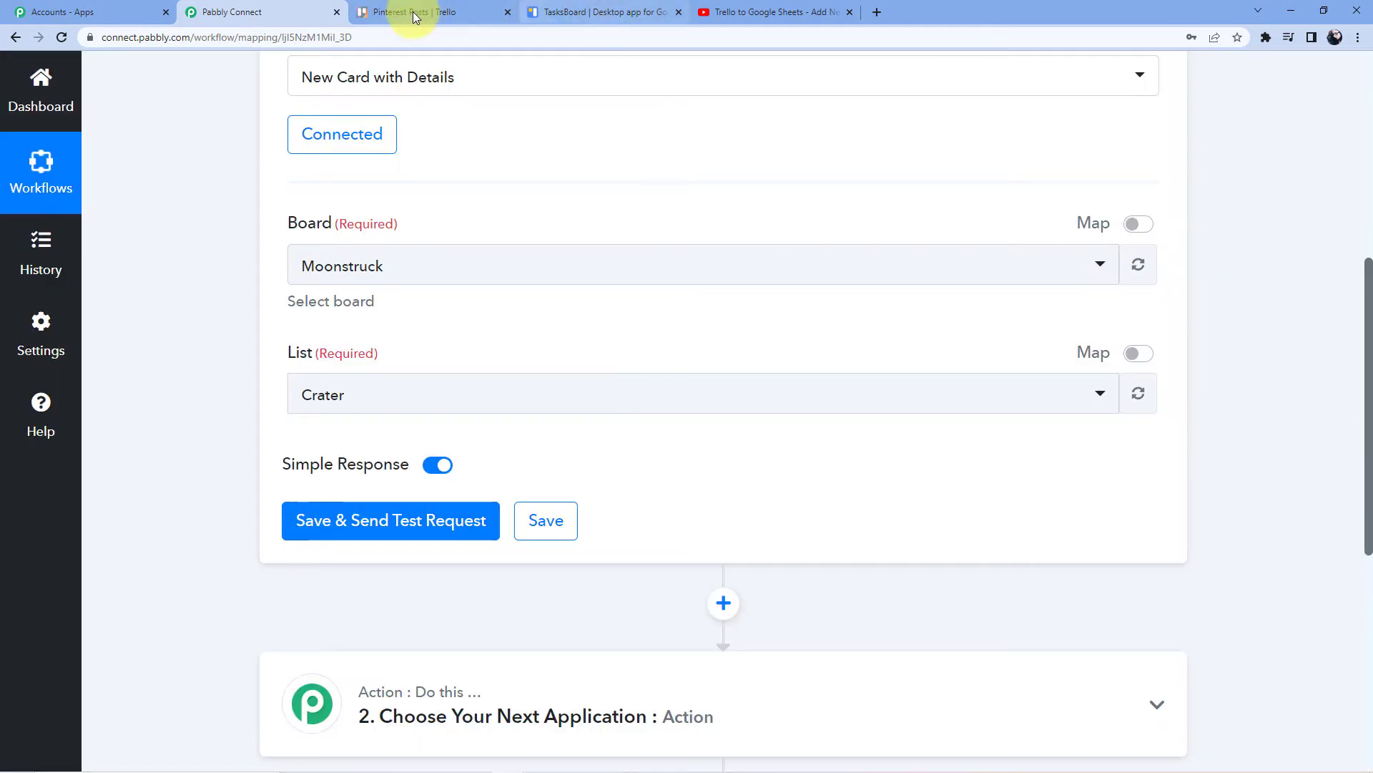
{"action": "left_click", "coordinate": [705, 12]}
{"action": "left_click", "coordinate": [445, 6]}
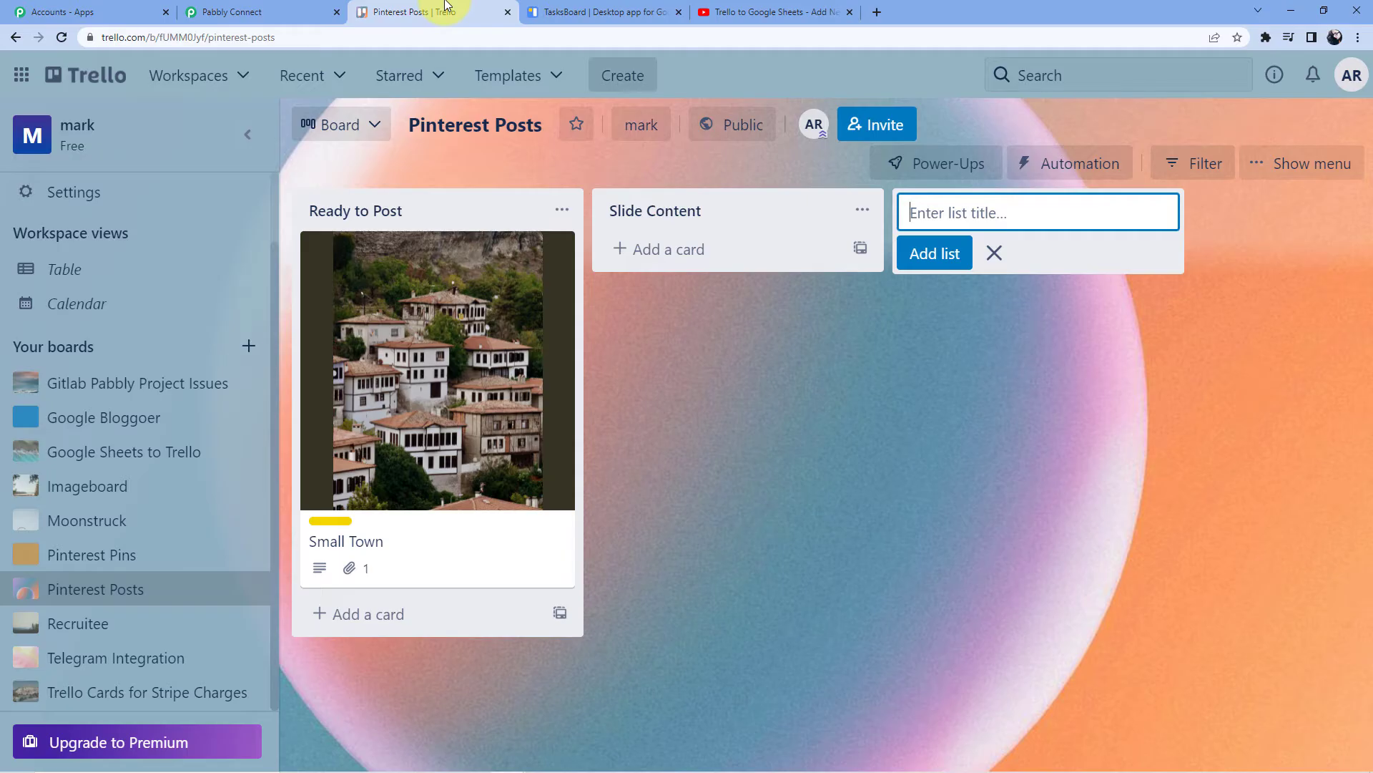
{"action": "left_click", "coordinate": [849, 12]}
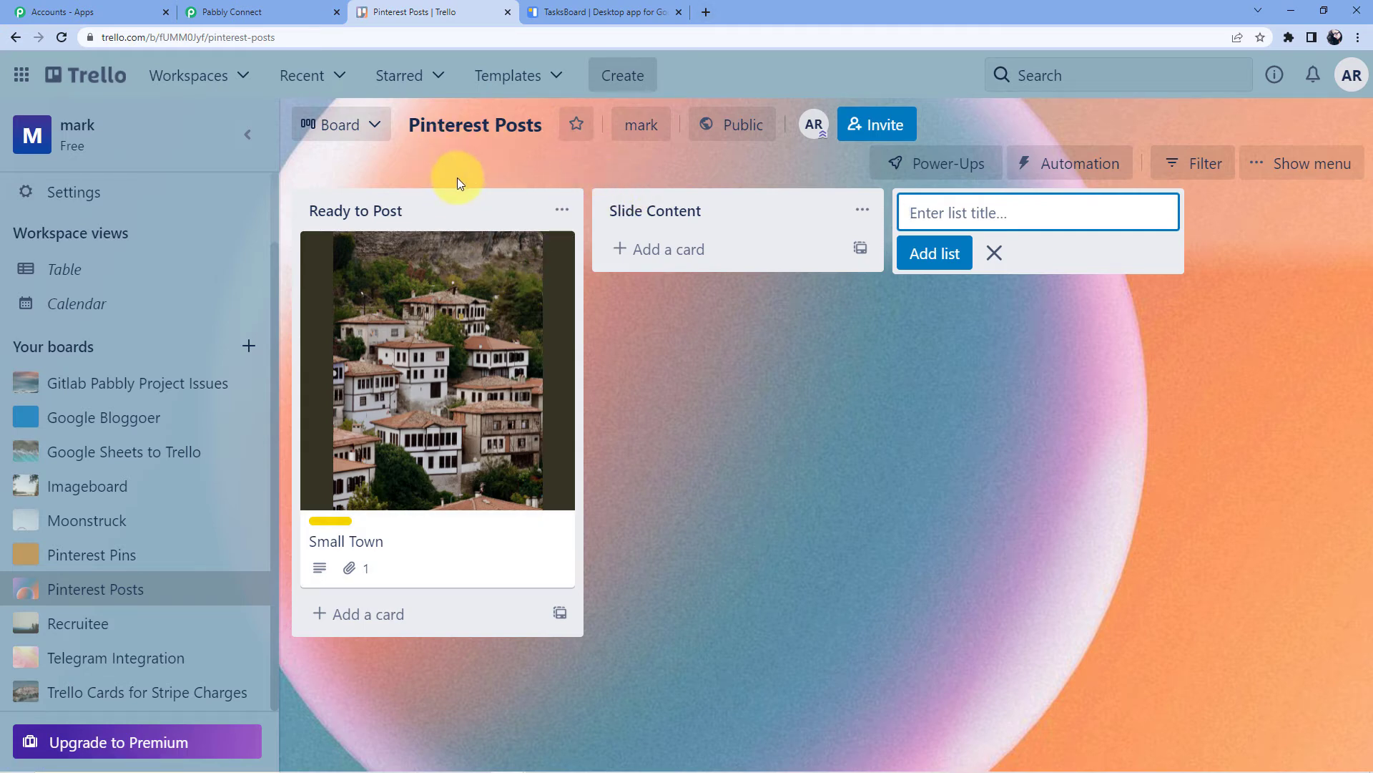
{"action": "left_click", "coordinate": [280, 10]}
Set Board to Pinterest Posts and List to Slide Content, then save and send a test request
{"action": "left_click", "coordinate": [362, 271]}
{"action": "scroll", "coordinate": [407, 483], "scroll_direction": "down", "scroll_amount": 1}
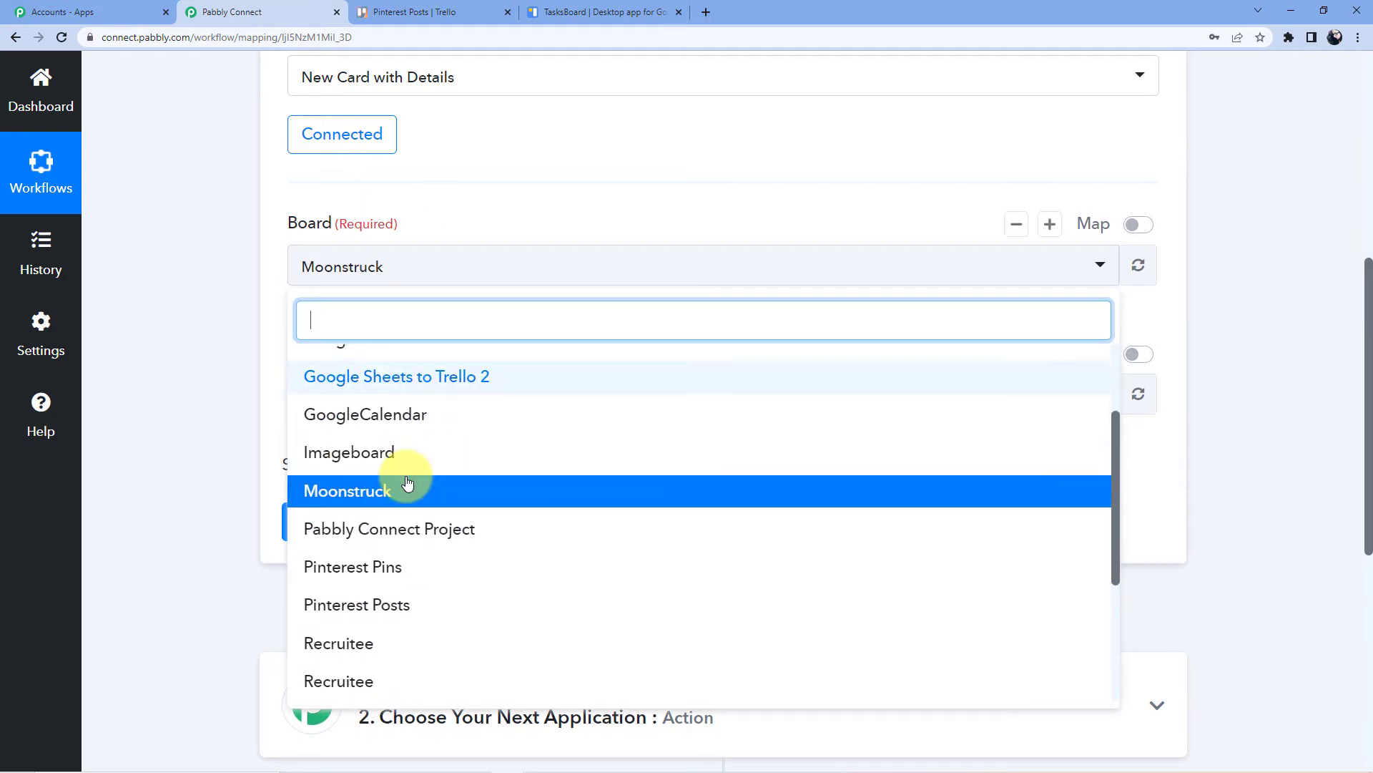
{"action": "scroll", "coordinate": [408, 493], "scroll_direction": "down", "scroll_amount": 1}
{"action": "left_click", "coordinate": [368, 547]}
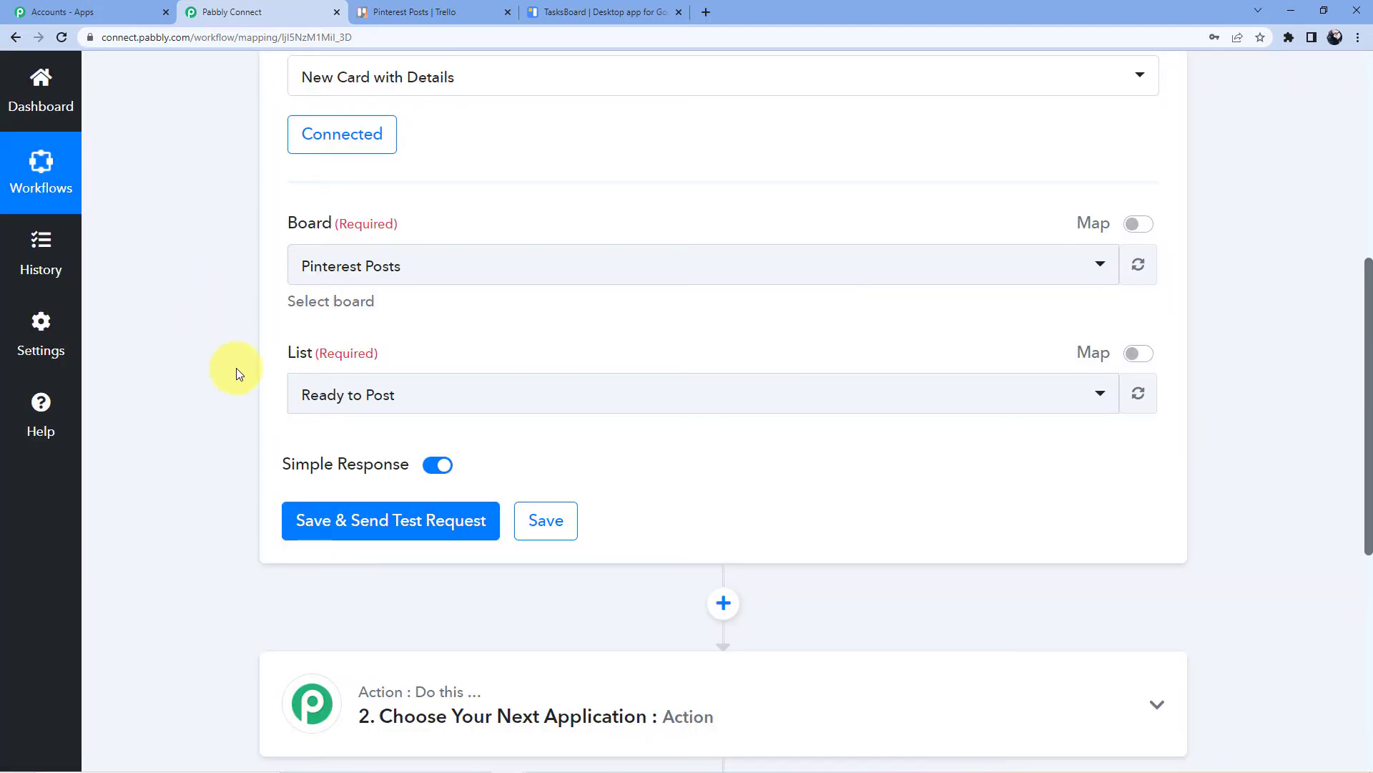
{"action": "left_click", "coordinate": [420, 381]}
{"action": "scroll", "coordinate": [437, 377], "scroll_direction": "down", "scroll_amount": 2}
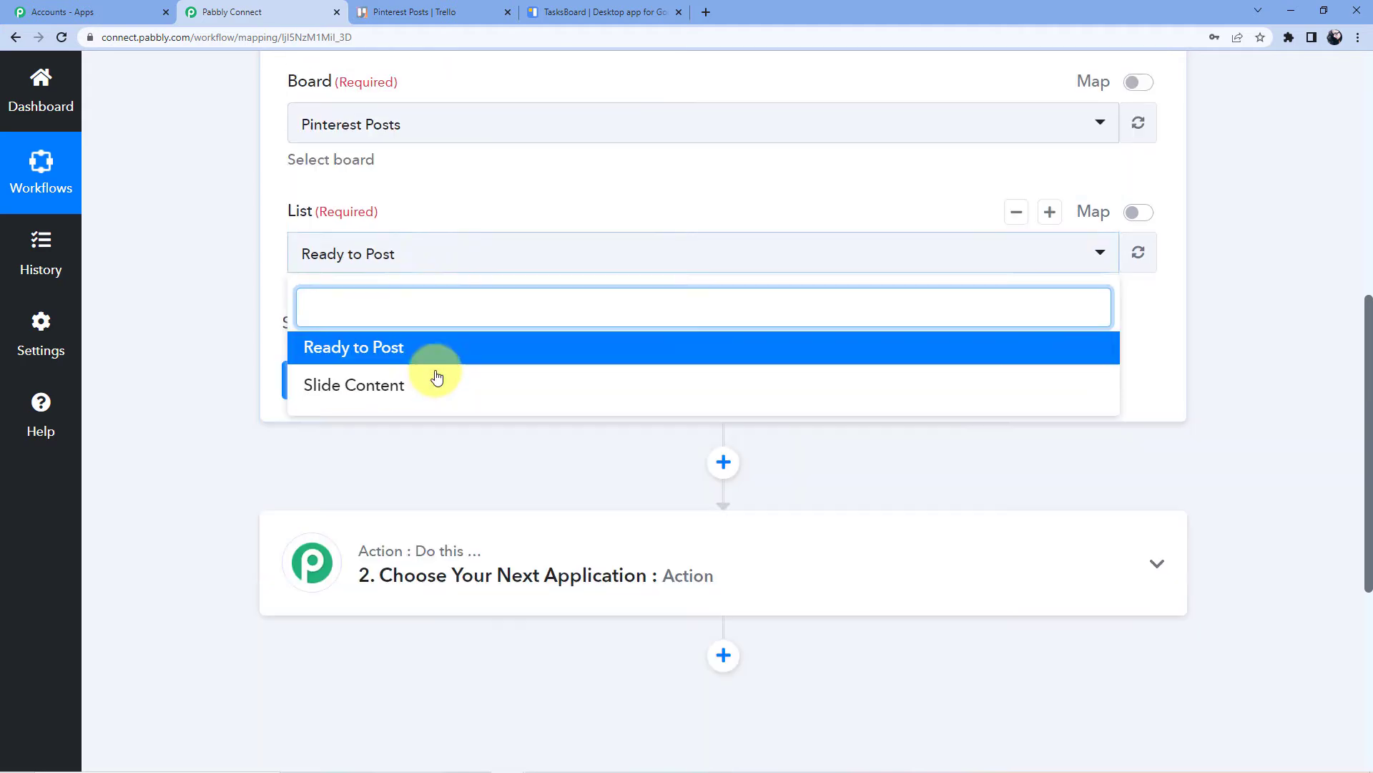
{"action": "scroll", "coordinate": [401, 343], "scroll_direction": "down", "scroll_amount": 1}
{"action": "left_click", "coordinate": [367, 315]}
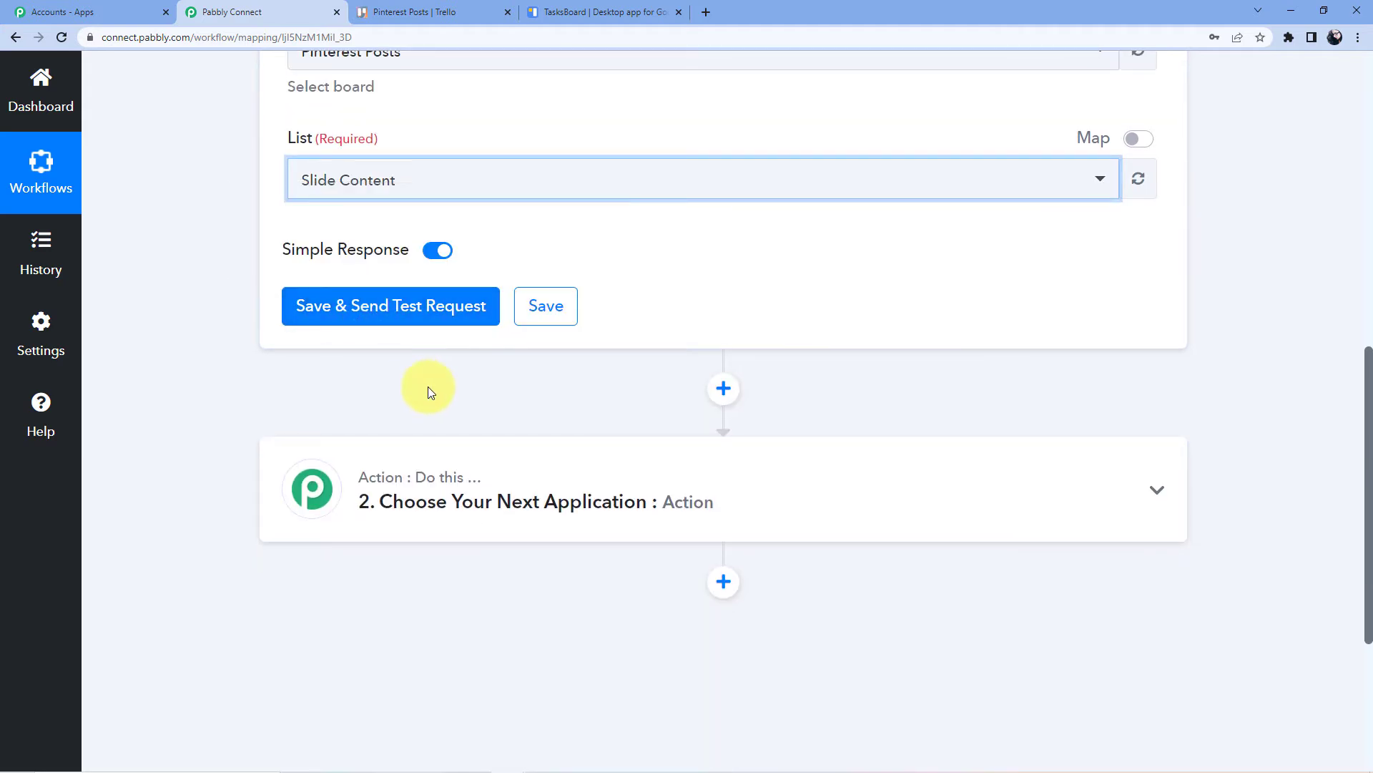
{"action": "left_click", "coordinate": [419, 328]}
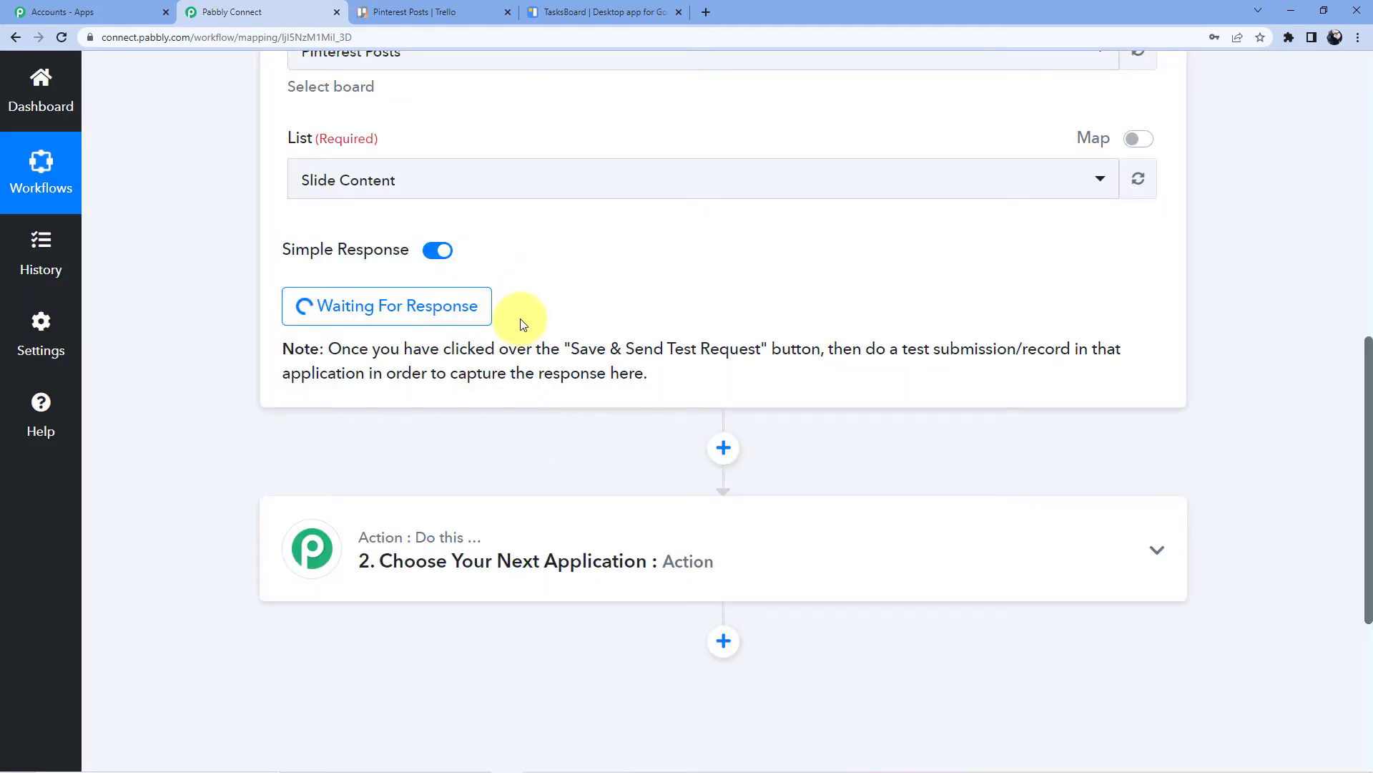
Add a Slide Content card with the trigger keyword requesting slides on Trello to Google Tasks
{"action": "left_click", "coordinate": [439, 10]}
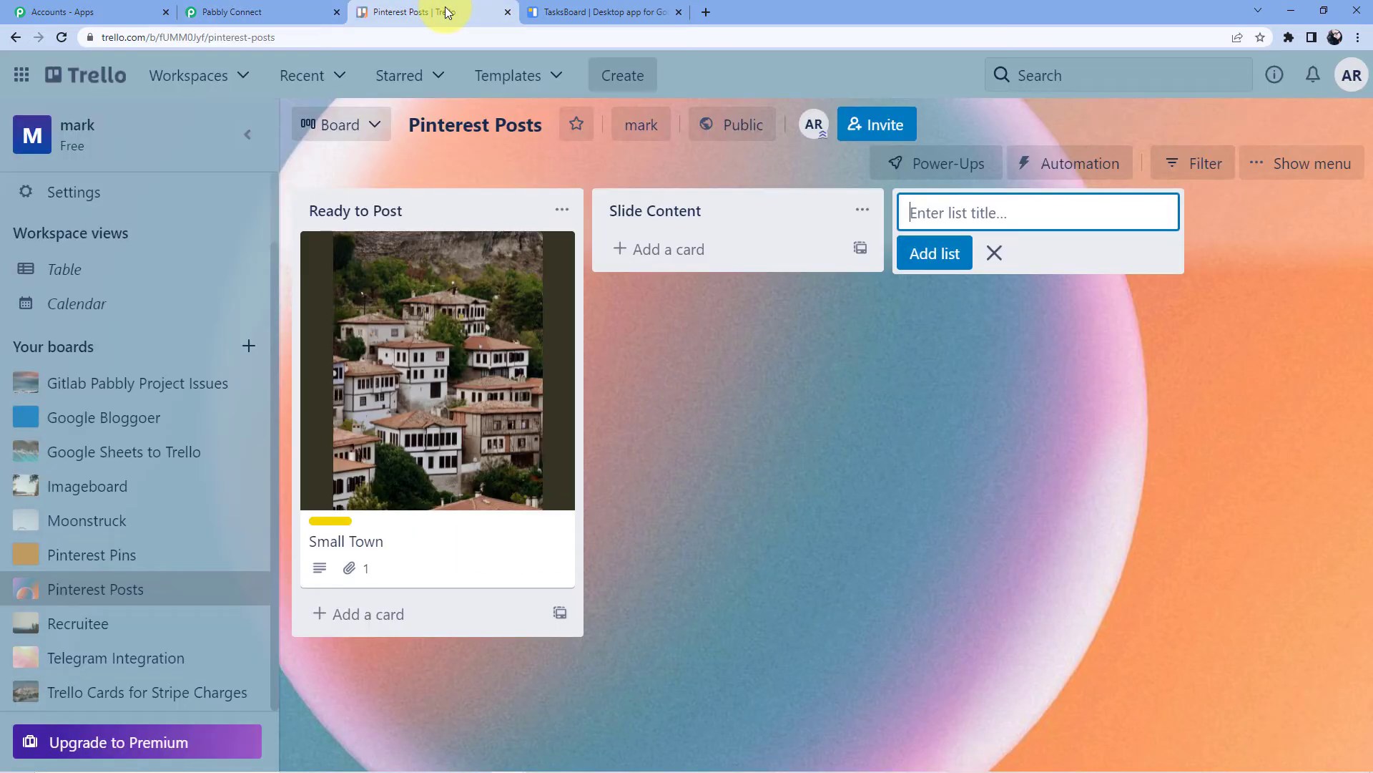
{"action": "left_click", "coordinate": [677, 251]}
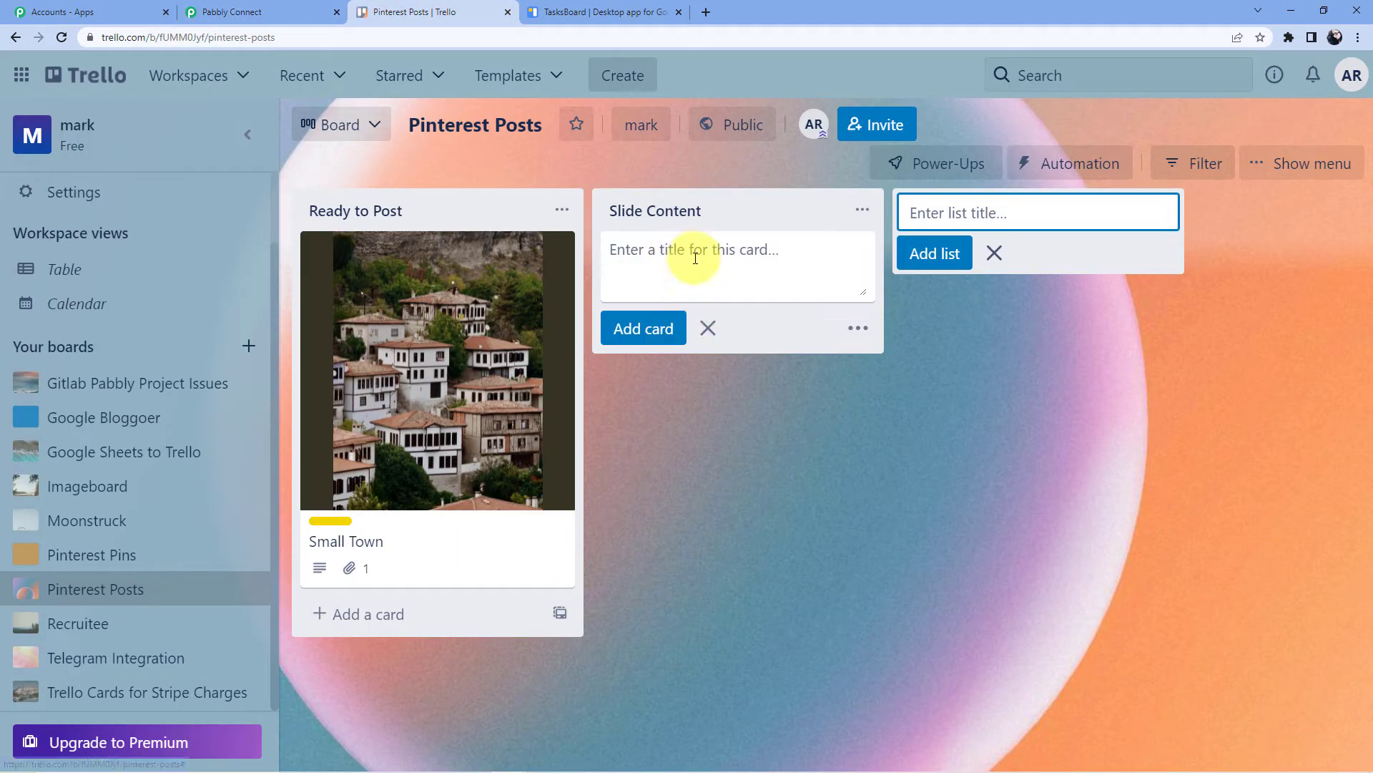
{"action": "left_click", "coordinate": [665, 258]}
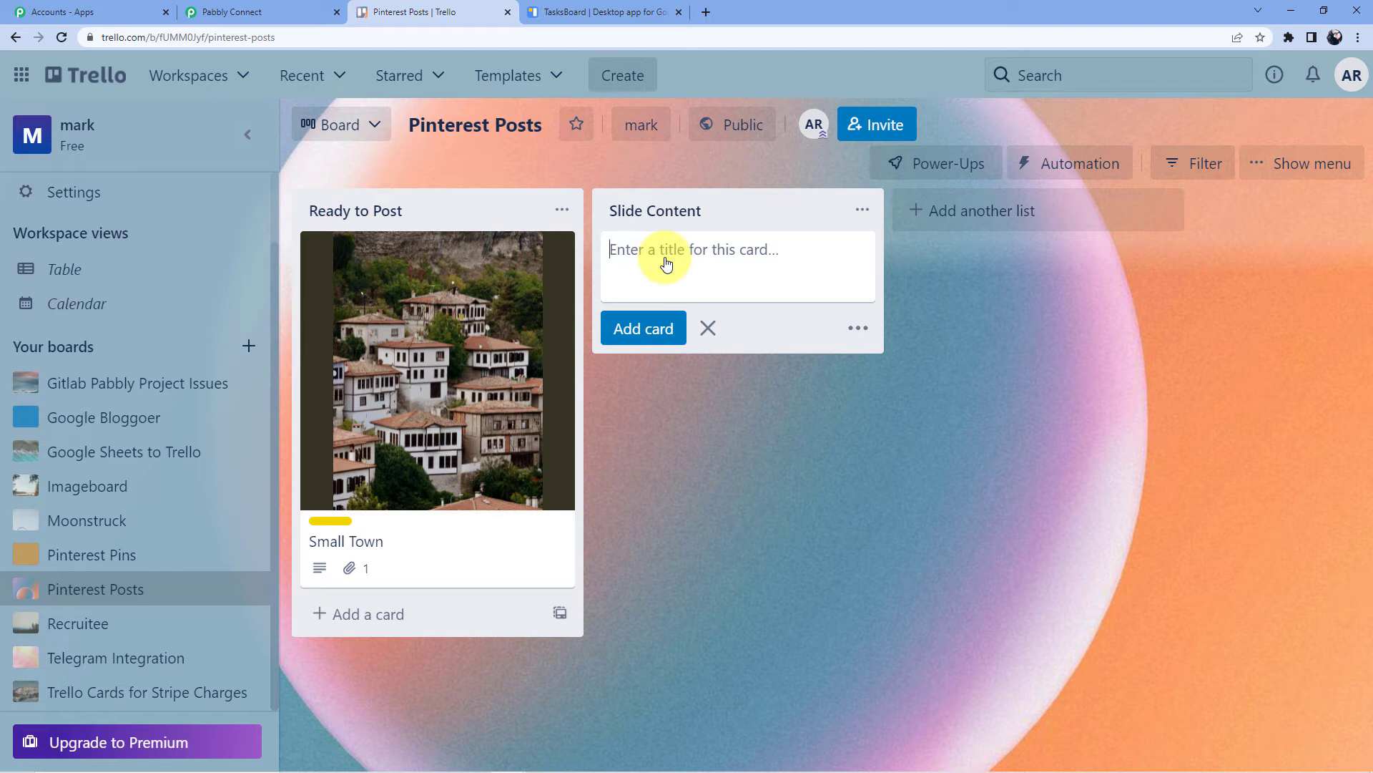
{"action": "type", "text": "Hello David . Pleas"}
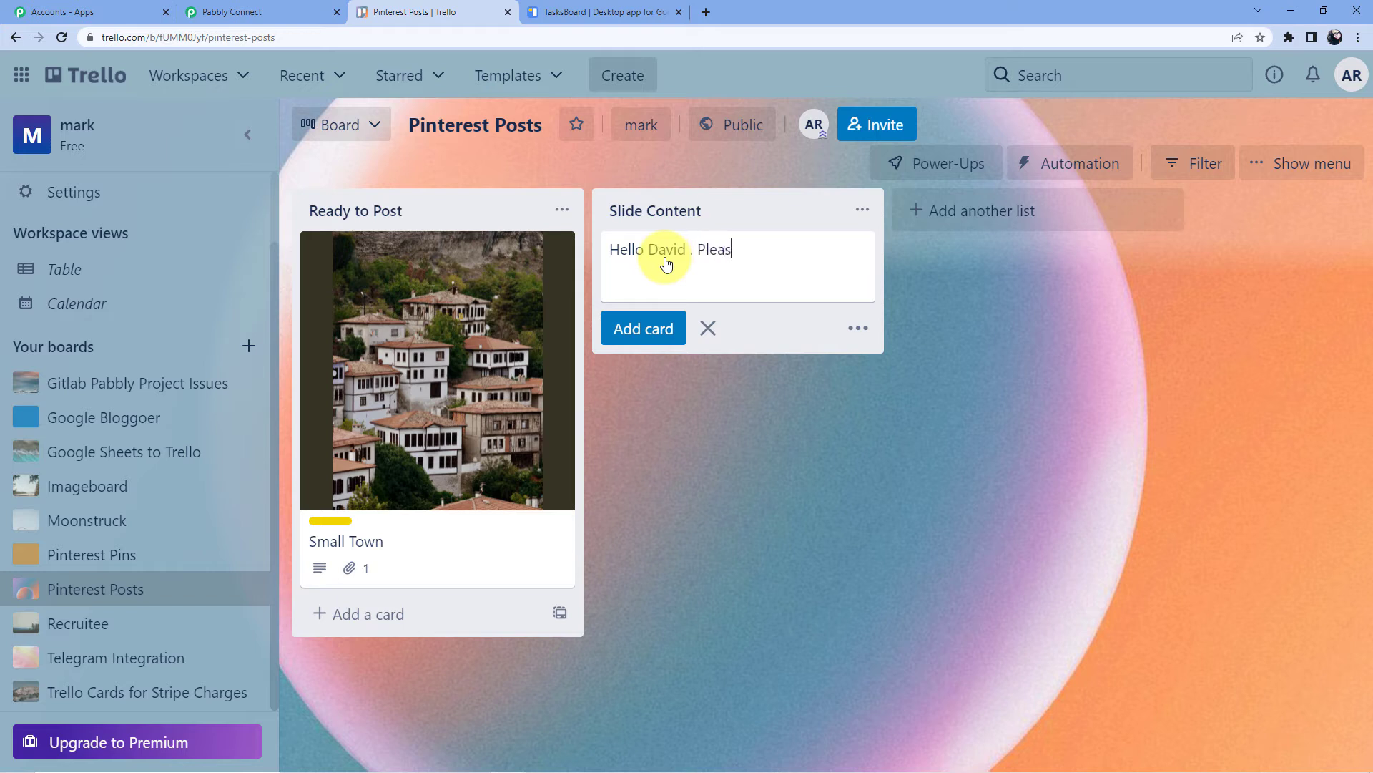
{"action": "type", "text": "e make my slide content fo"}
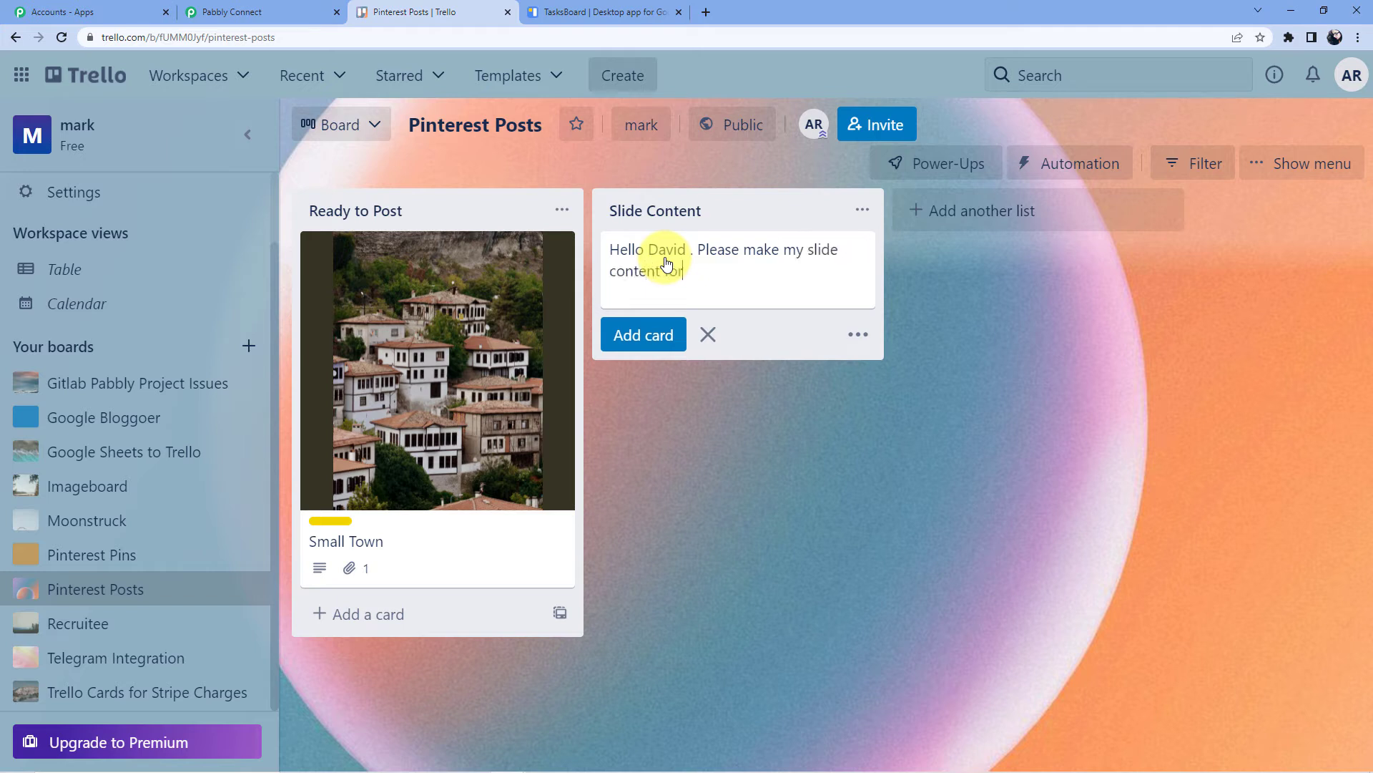
{"action": "type", "text": "r the new topic on Trello to"}
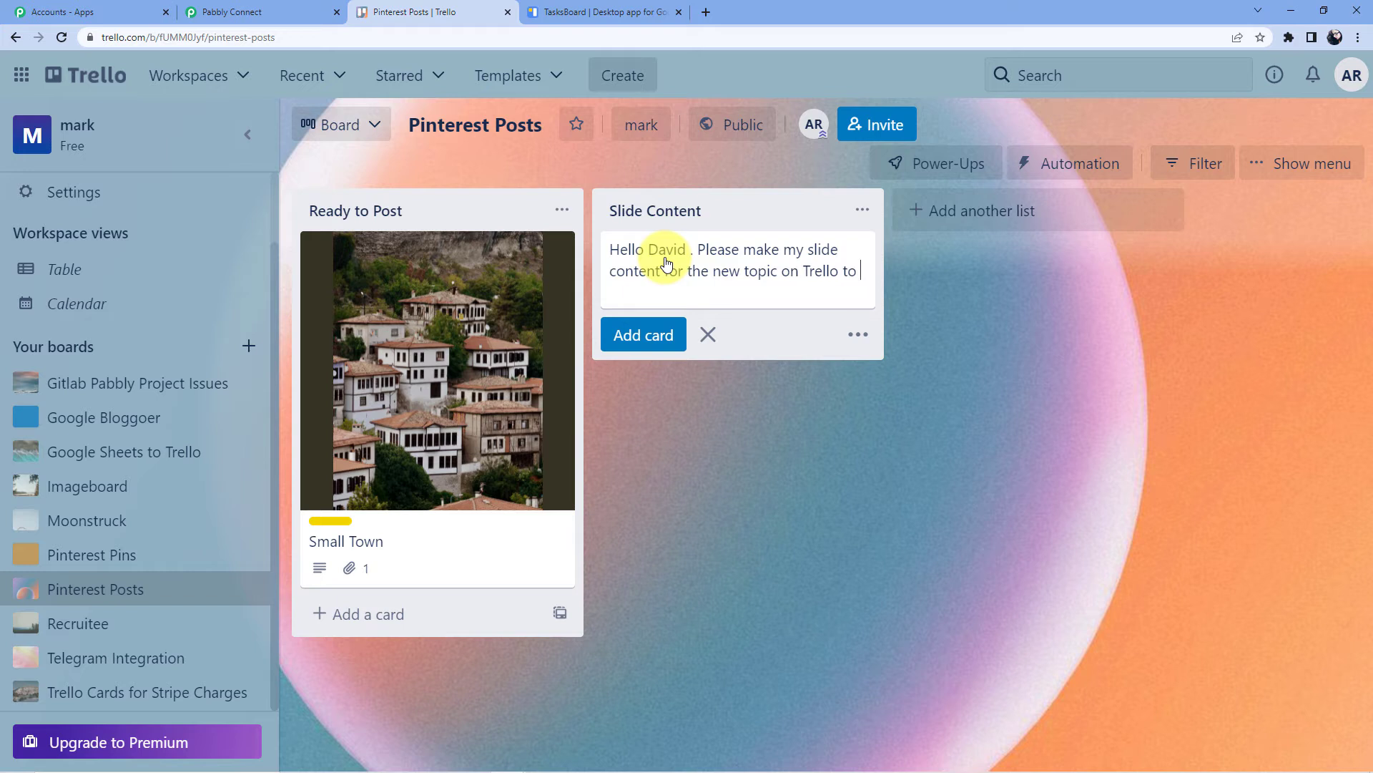
{"action": "type", "text": " Googl"}
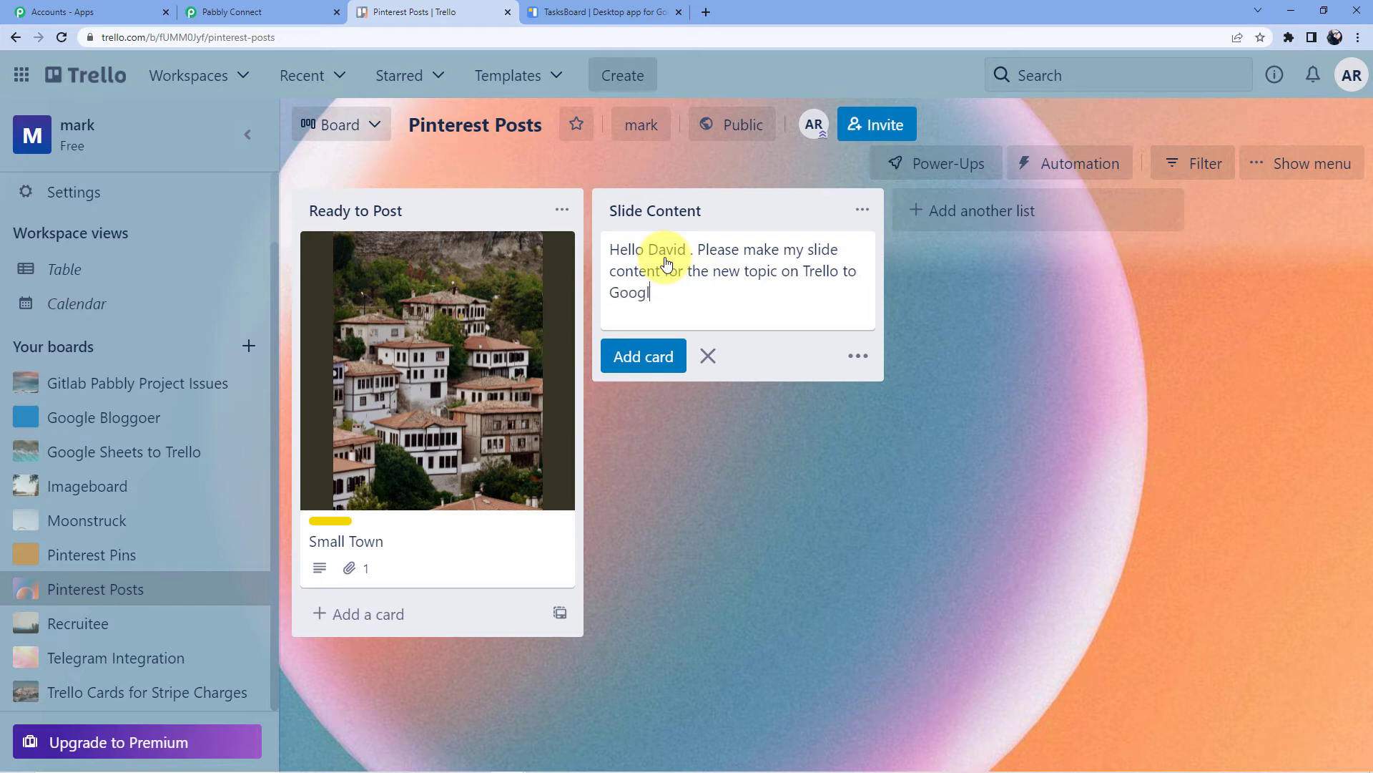
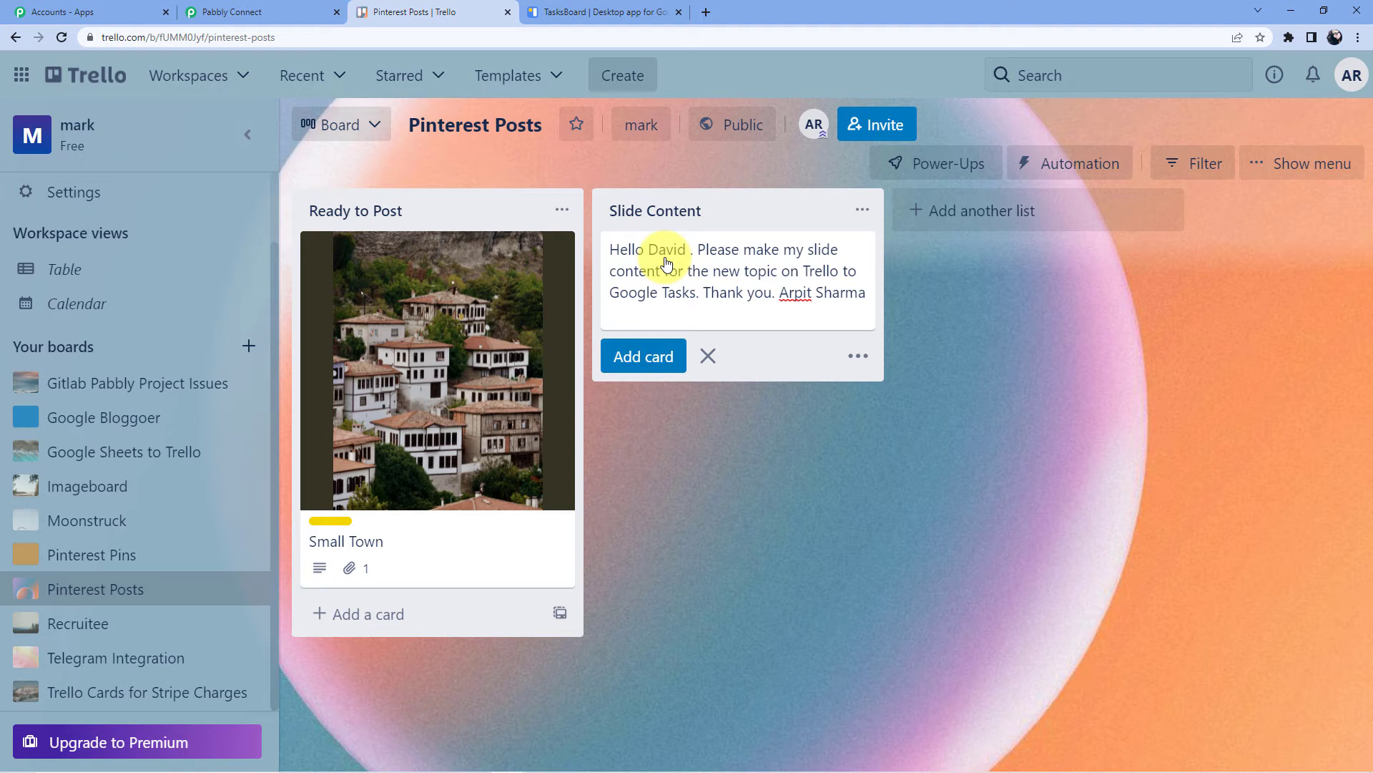
{"action": "key", "text": "Return"}
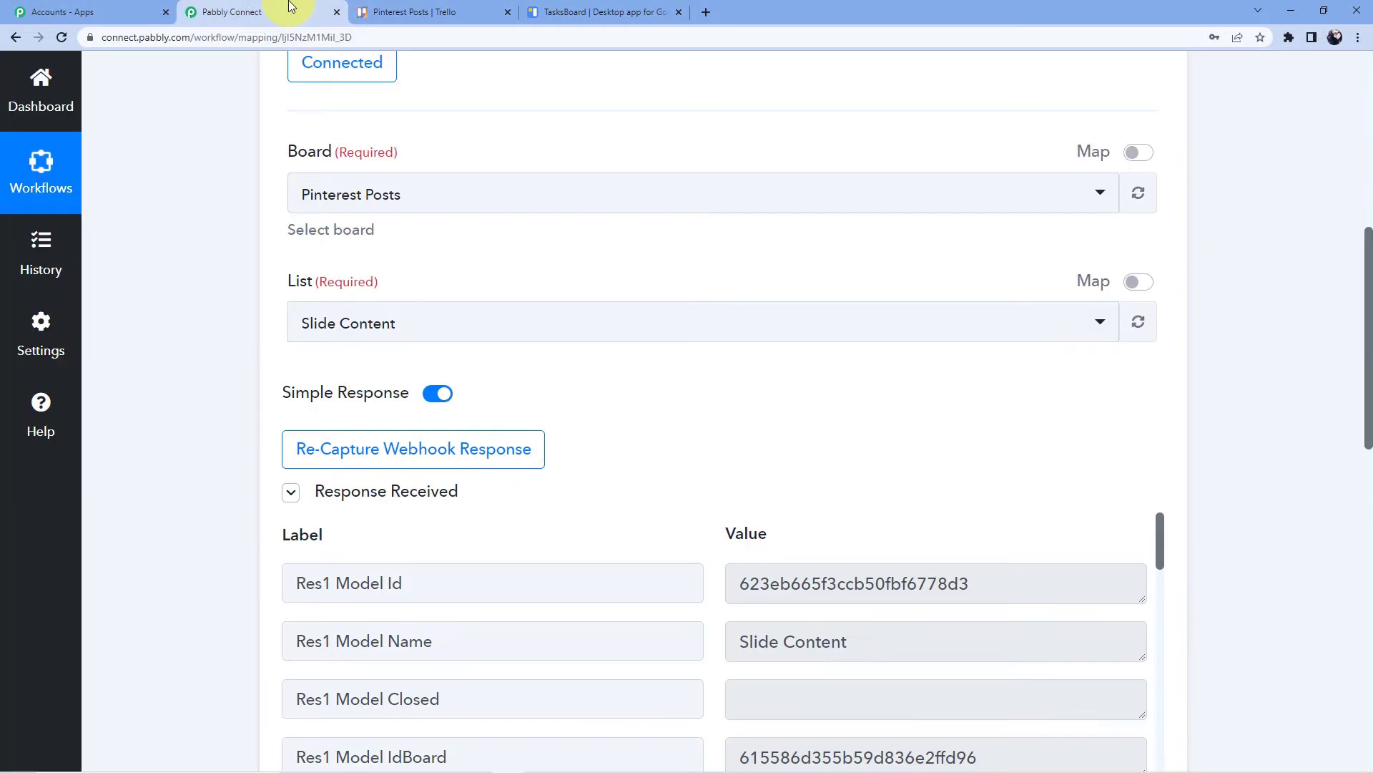
Review the captured Trello fields, reading the full Card Name, and compare them with the Trello card
{"action": "left_click", "coordinate": [272, 11]}
{"action": "scroll", "coordinate": [893, 439], "scroll_direction": "down", "scroll_amount": 4}
{"action": "scroll", "coordinate": [893, 440], "scroll_direction": "down", "scroll_amount": 6}
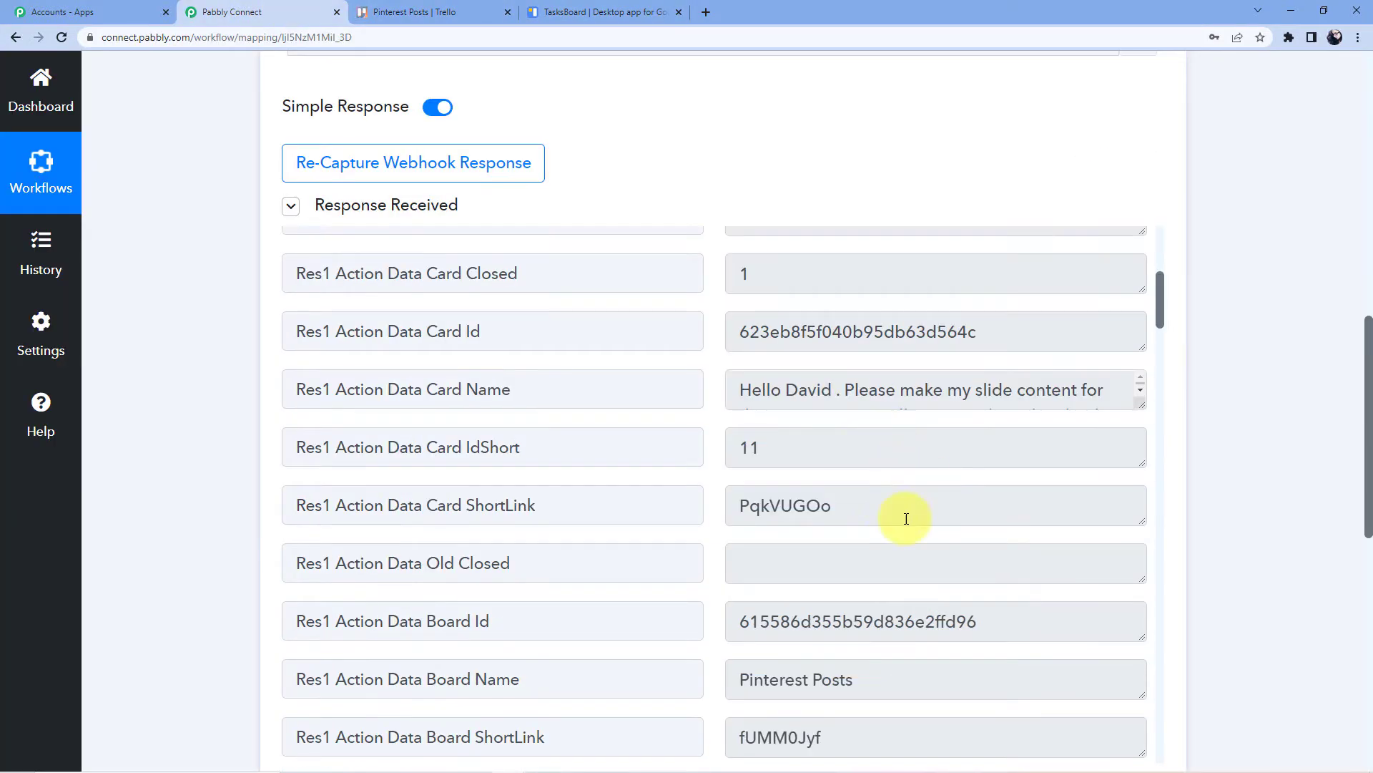
{"action": "left_click_drag", "start_coordinate": [1140, 404], "coordinate": [1148, 466]}
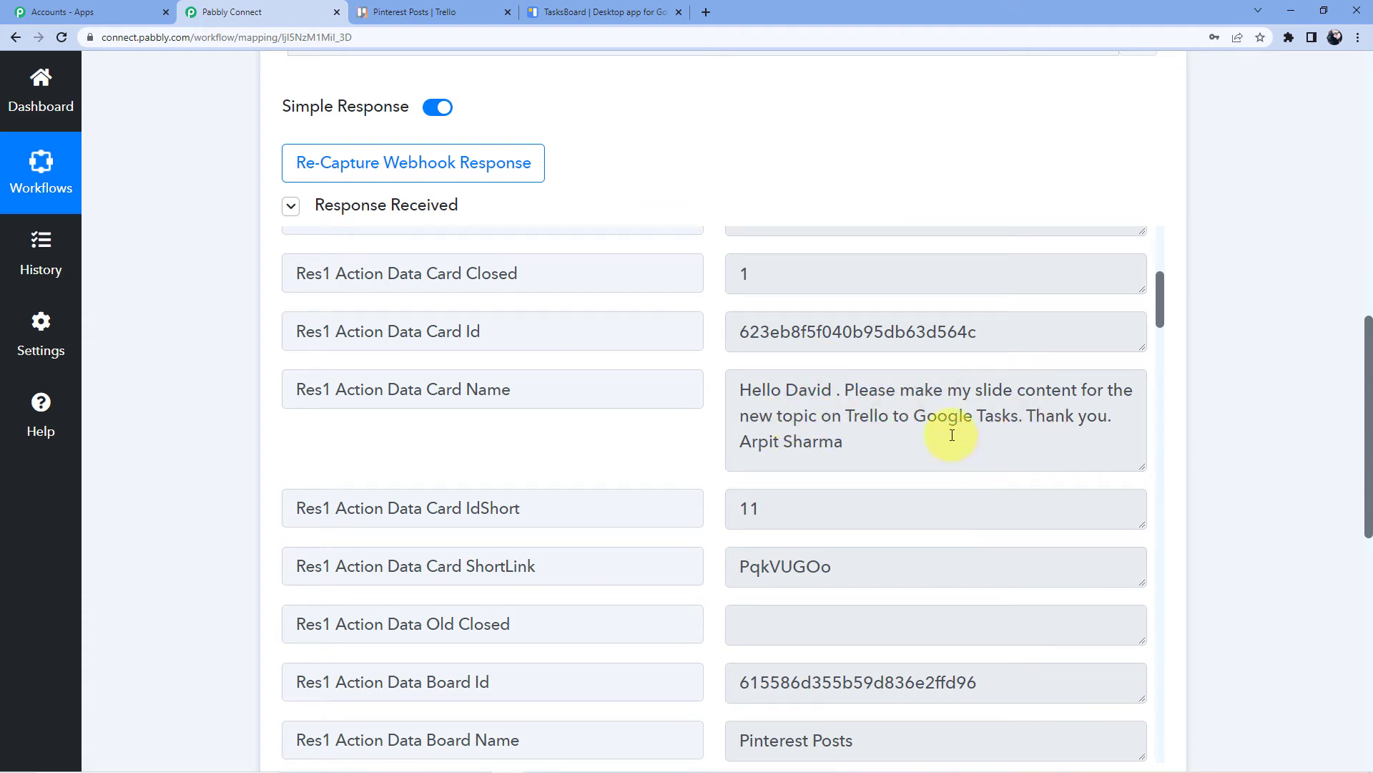
{"action": "scroll", "coordinate": [776, 420], "scroll_direction": "down", "scroll_amount": 15}
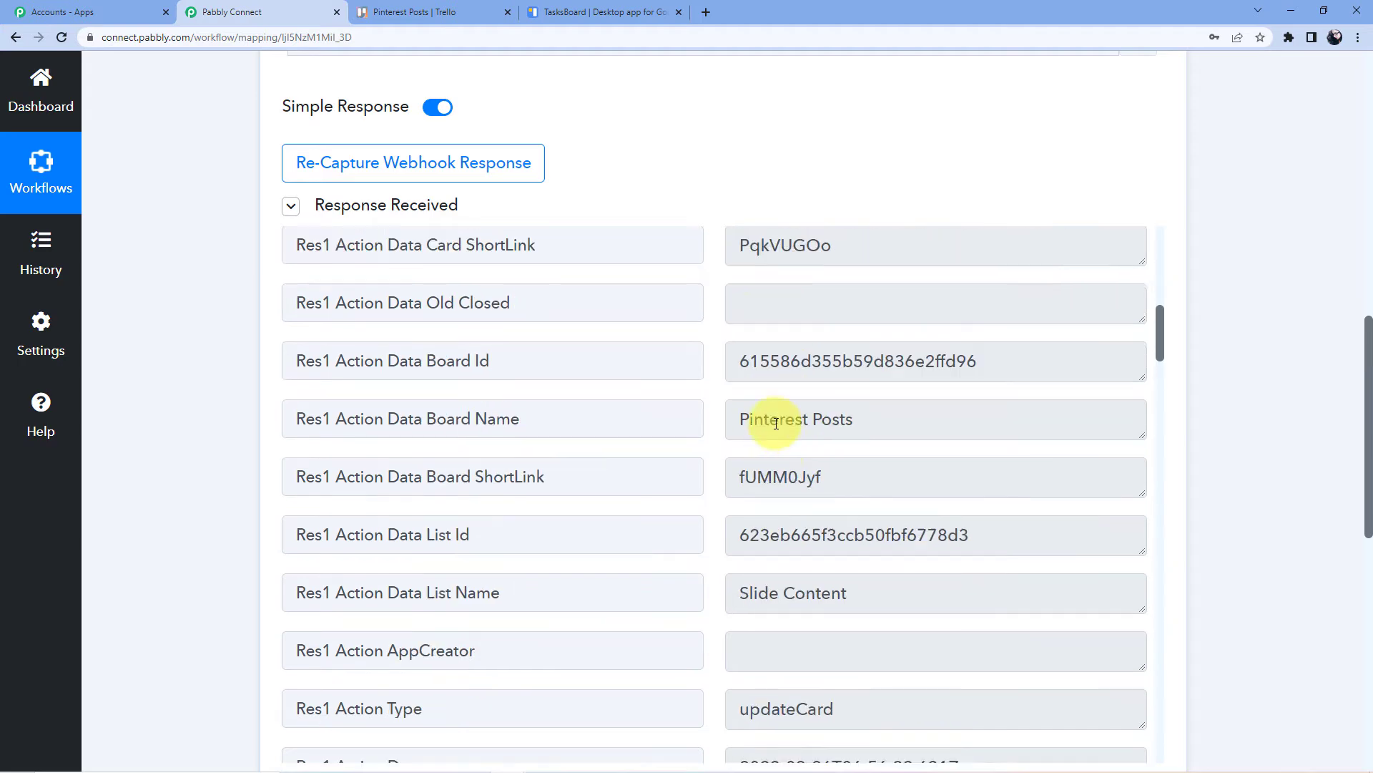
{"action": "scroll", "coordinate": [905, 452], "scroll_direction": "up", "scroll_amount": 4}
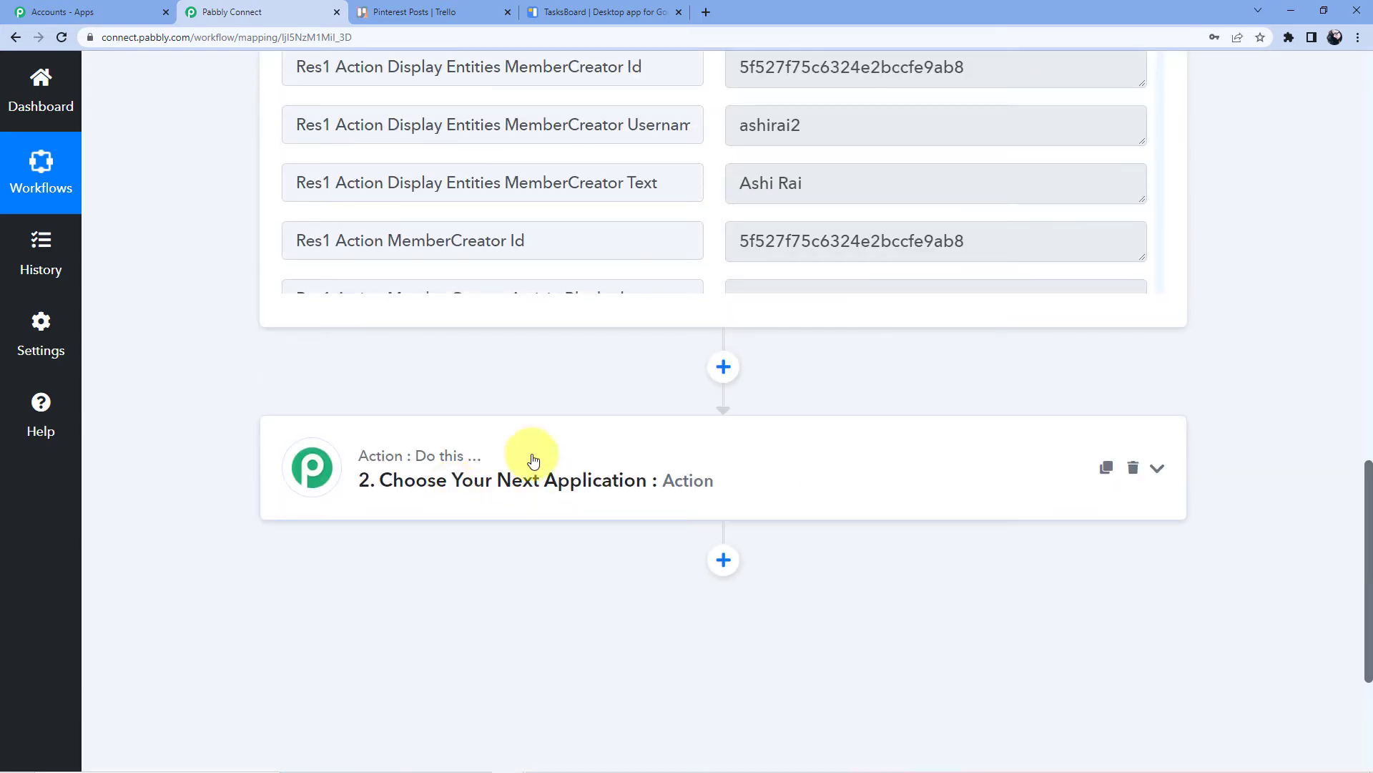
{"action": "scroll", "coordinate": [384, 432], "scroll_direction": "up", "scroll_amount": 5}
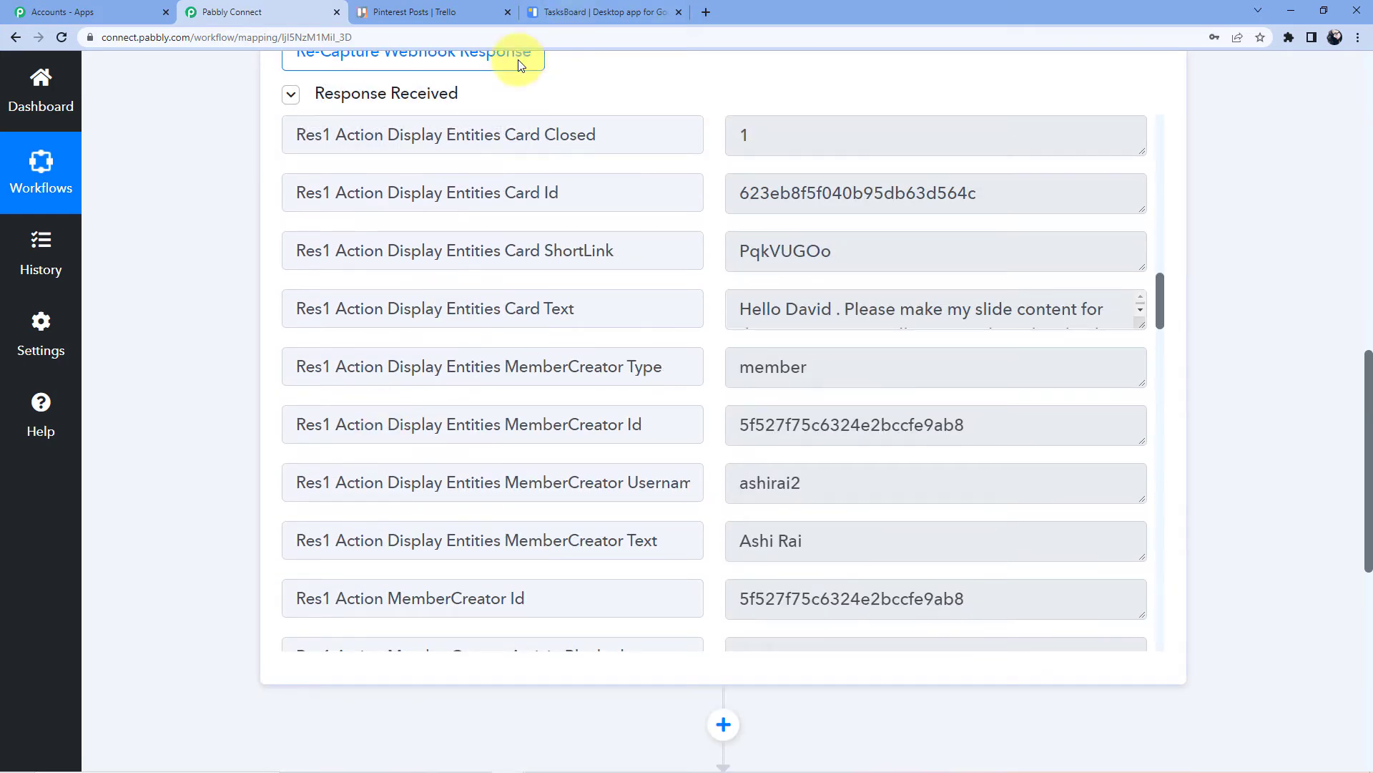
{"action": "left_click", "coordinate": [413, 12]}
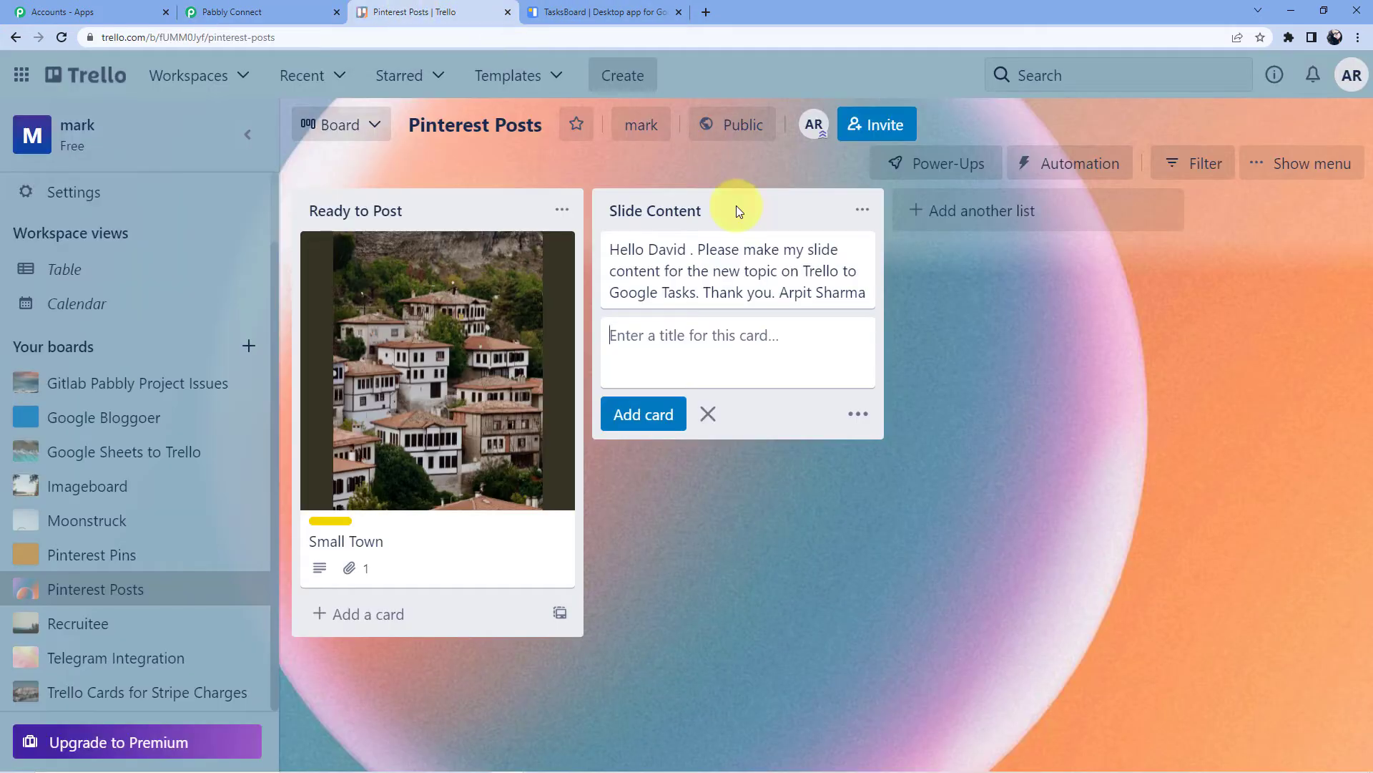
{"action": "left_click", "coordinate": [236, 11]}
Expand the 'Choose Your Next Application' card for the workflow's second step
{"action": "scroll", "coordinate": [518, 286], "scroll_direction": "down", "scroll_amount": 2}
{"action": "scroll", "coordinate": [184, 420], "scroll_direction": "down", "scroll_amount": 10}
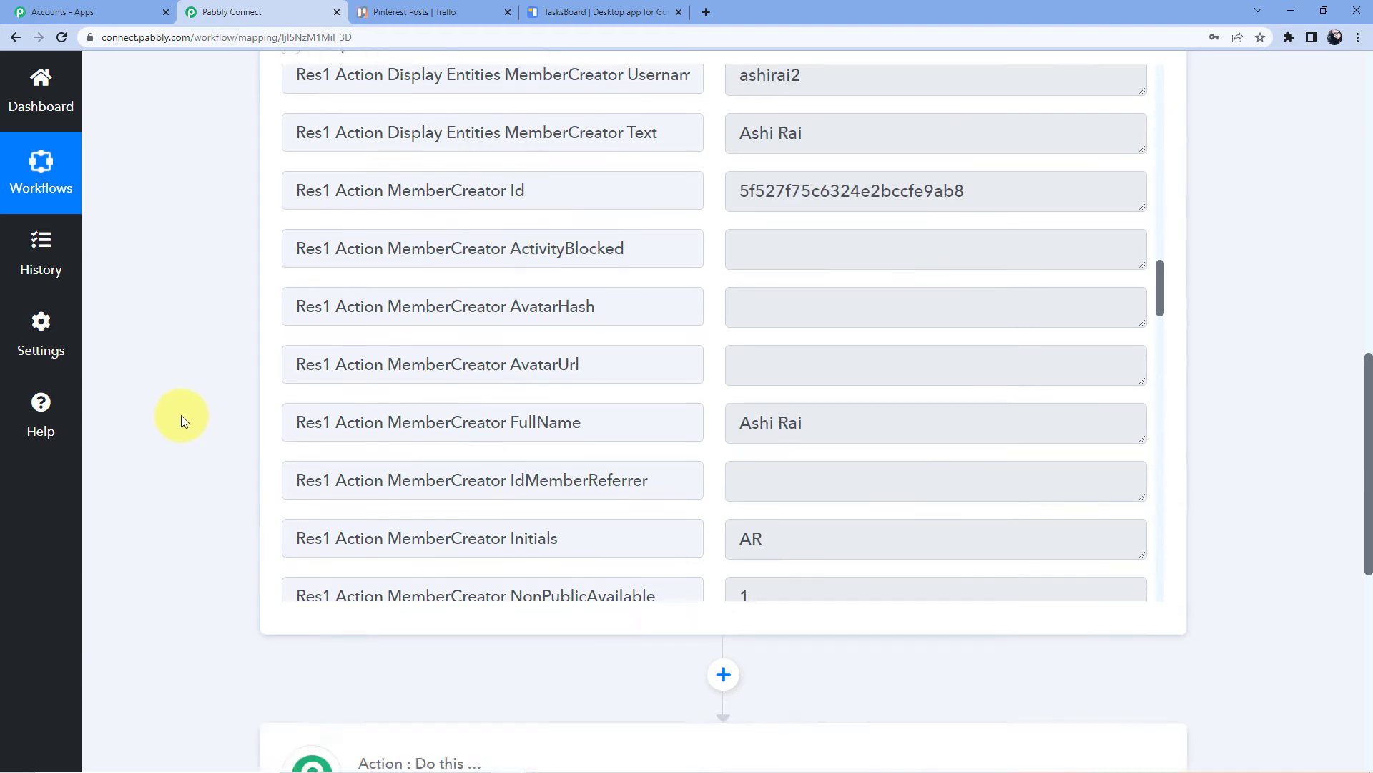
{"action": "scroll", "coordinate": [340, 377], "scroll_direction": "up", "scroll_amount": 3}
{"action": "left_click", "coordinate": [483, 398]}
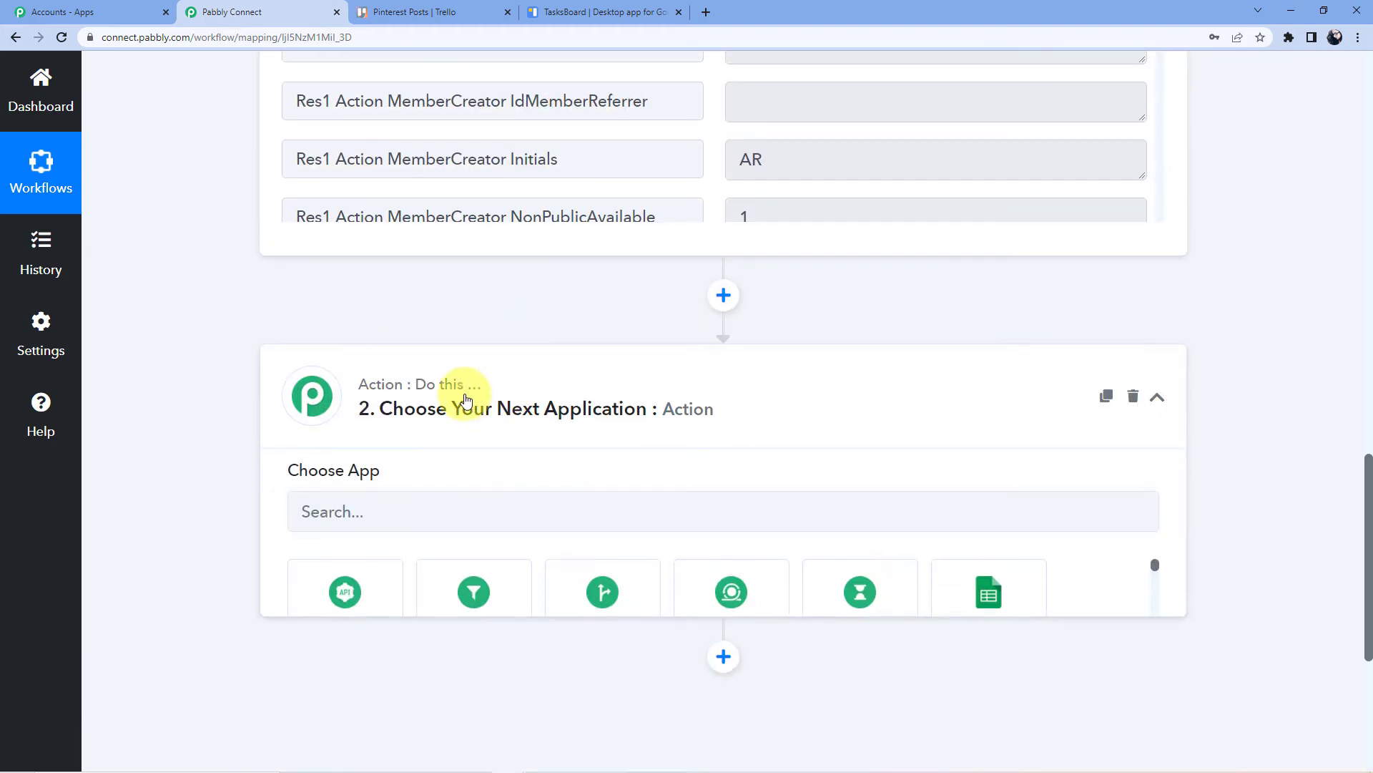
Search for and select Filter as the second step's app
{"action": "scroll", "coordinate": [466, 379], "scroll_direction": "down", "scroll_amount": 3}
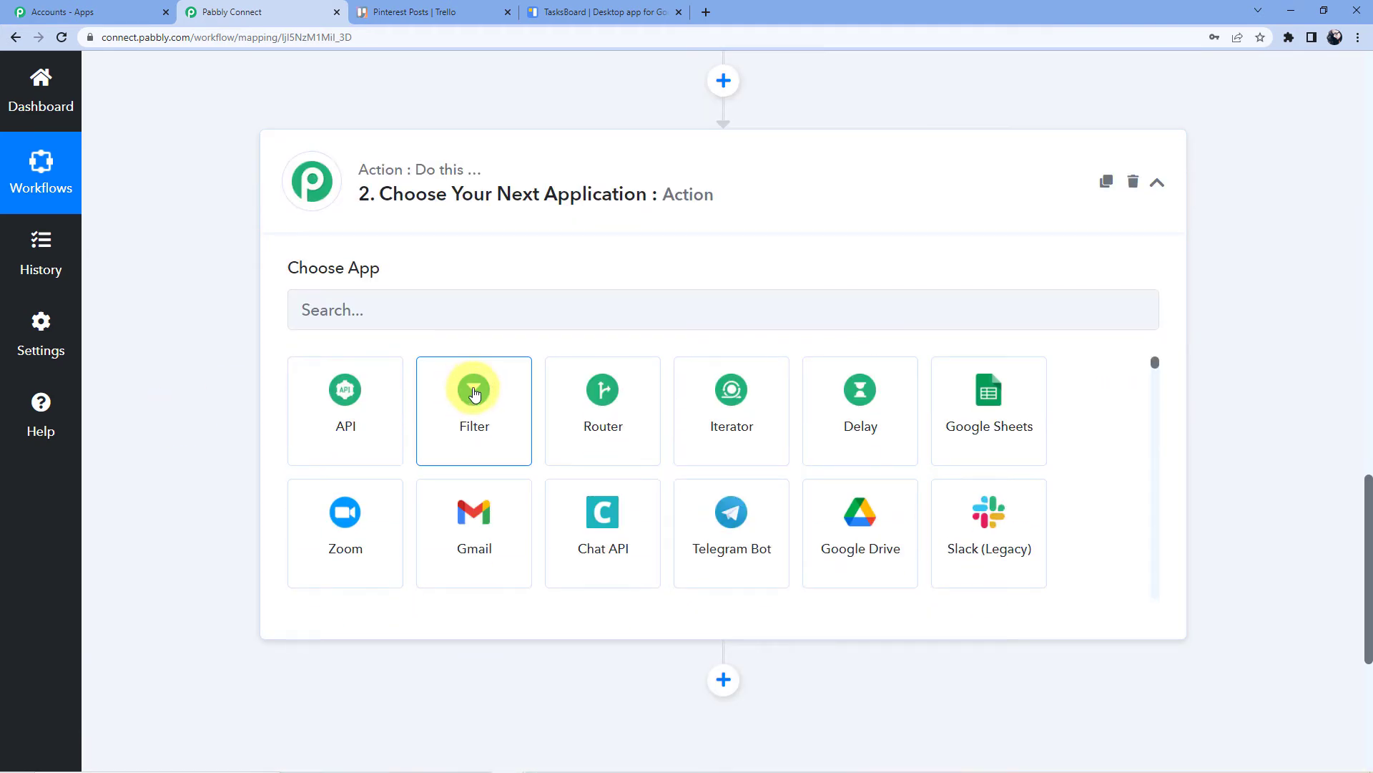
{"action": "left_click", "coordinate": [512, 314]}
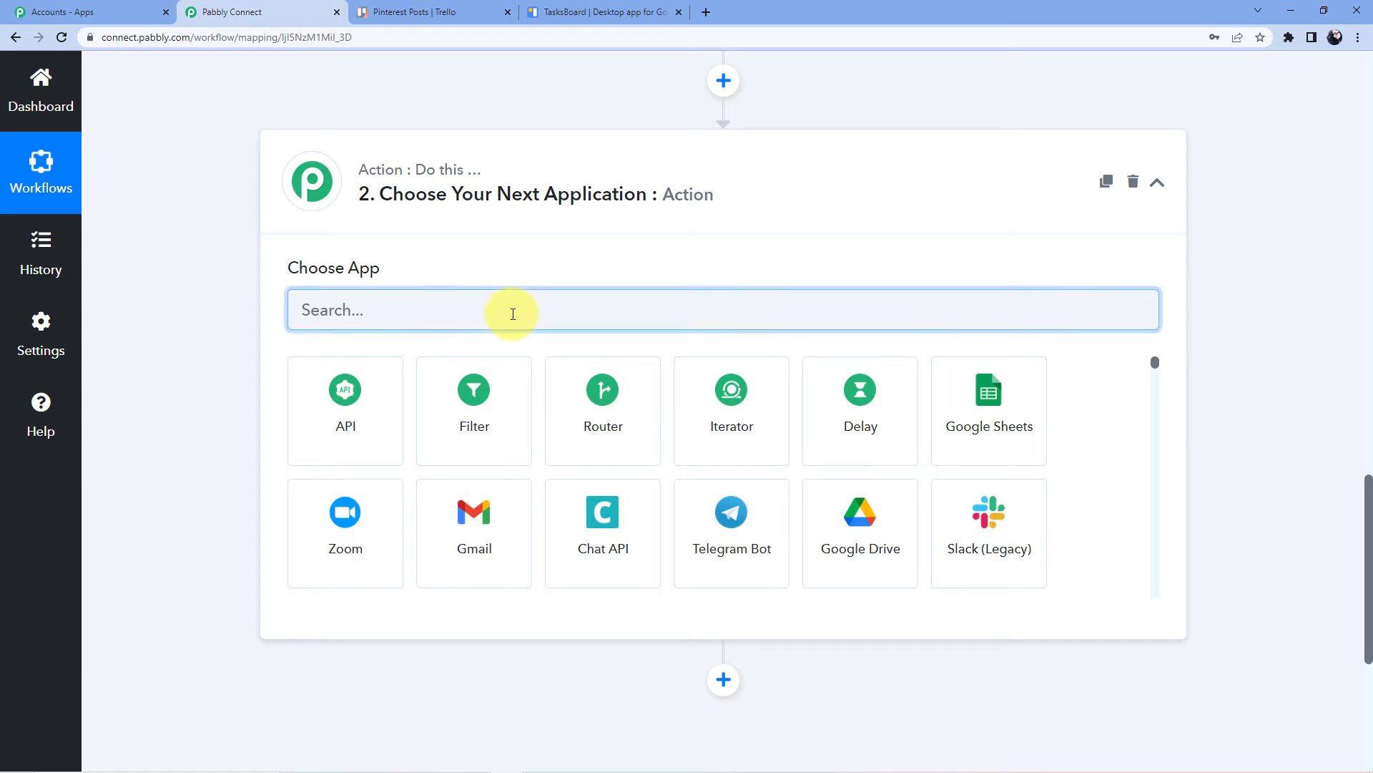
{"action": "type", "text": "Filt"}
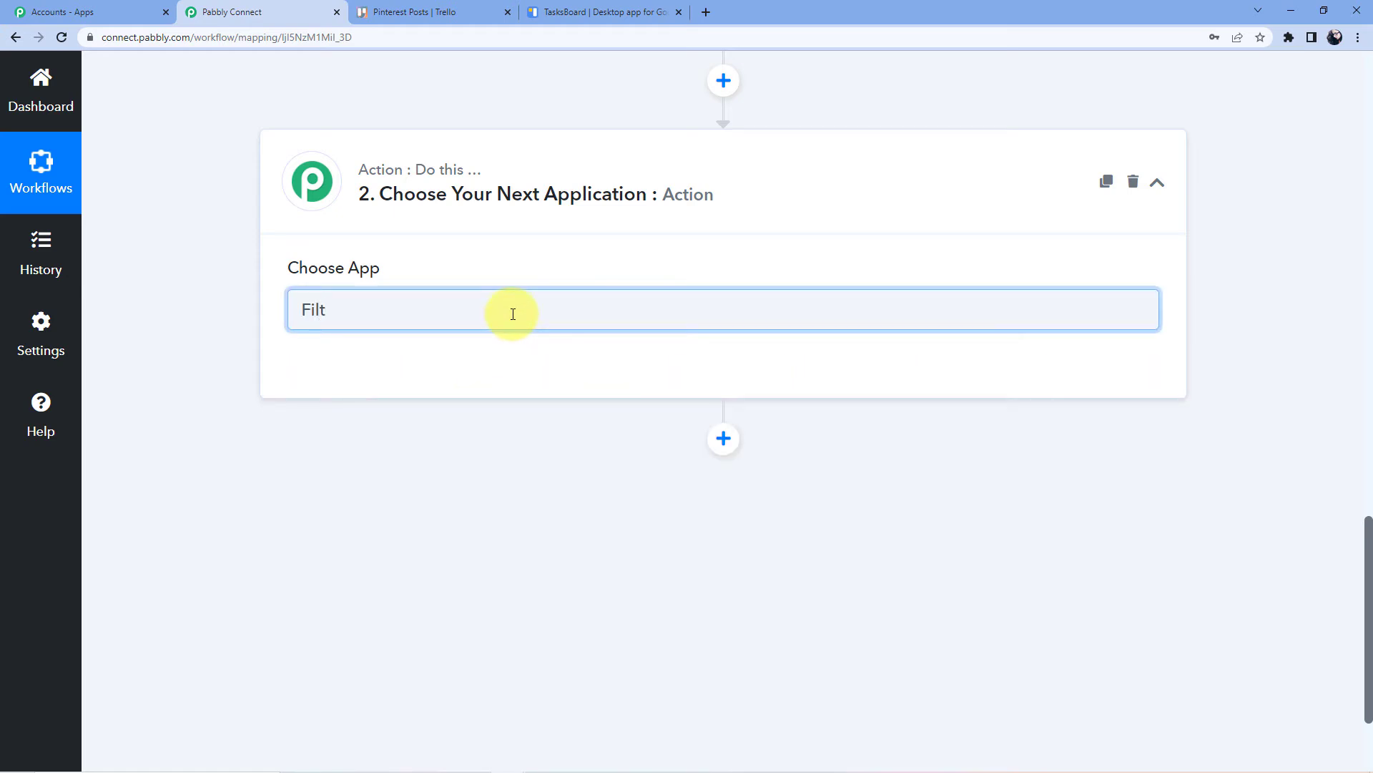
{"action": "type", "text": "rer"}
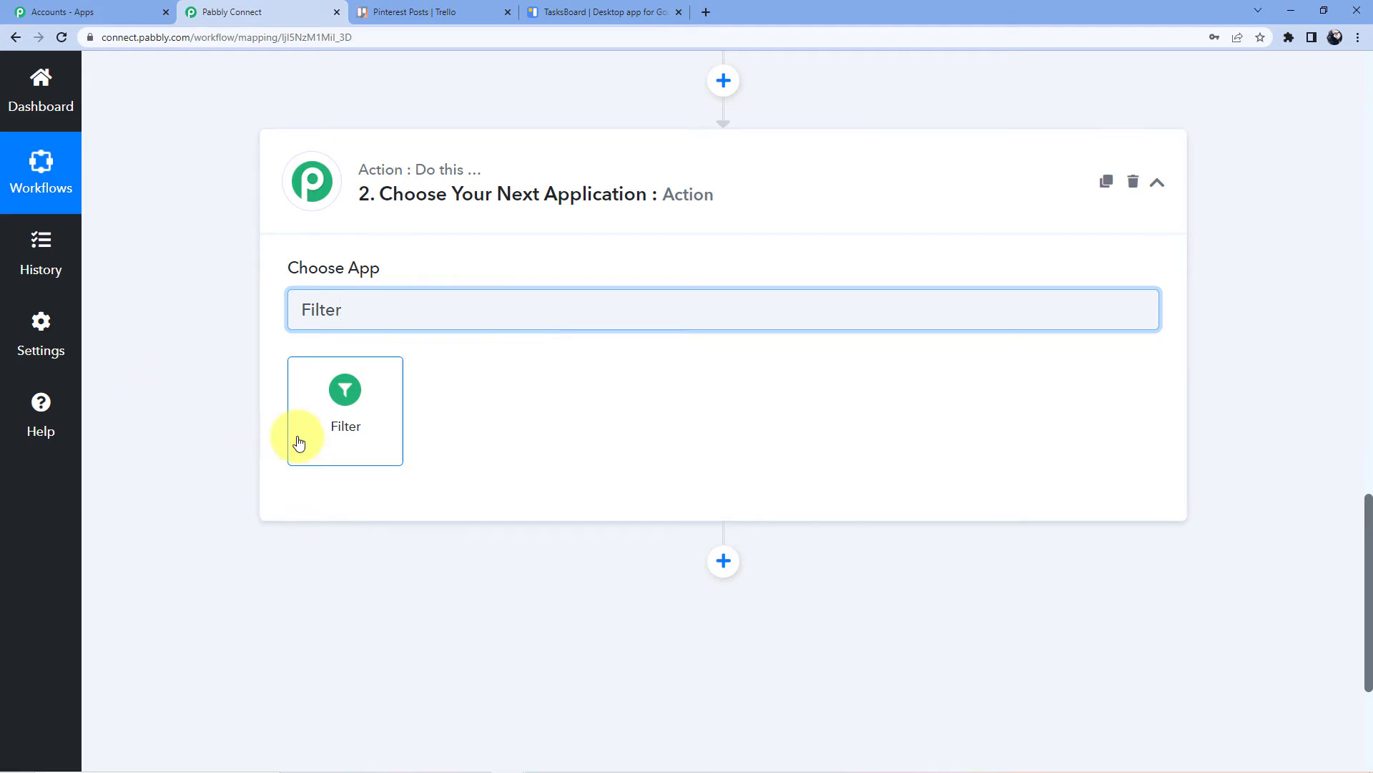
{"action": "left_click", "coordinate": [316, 421]}
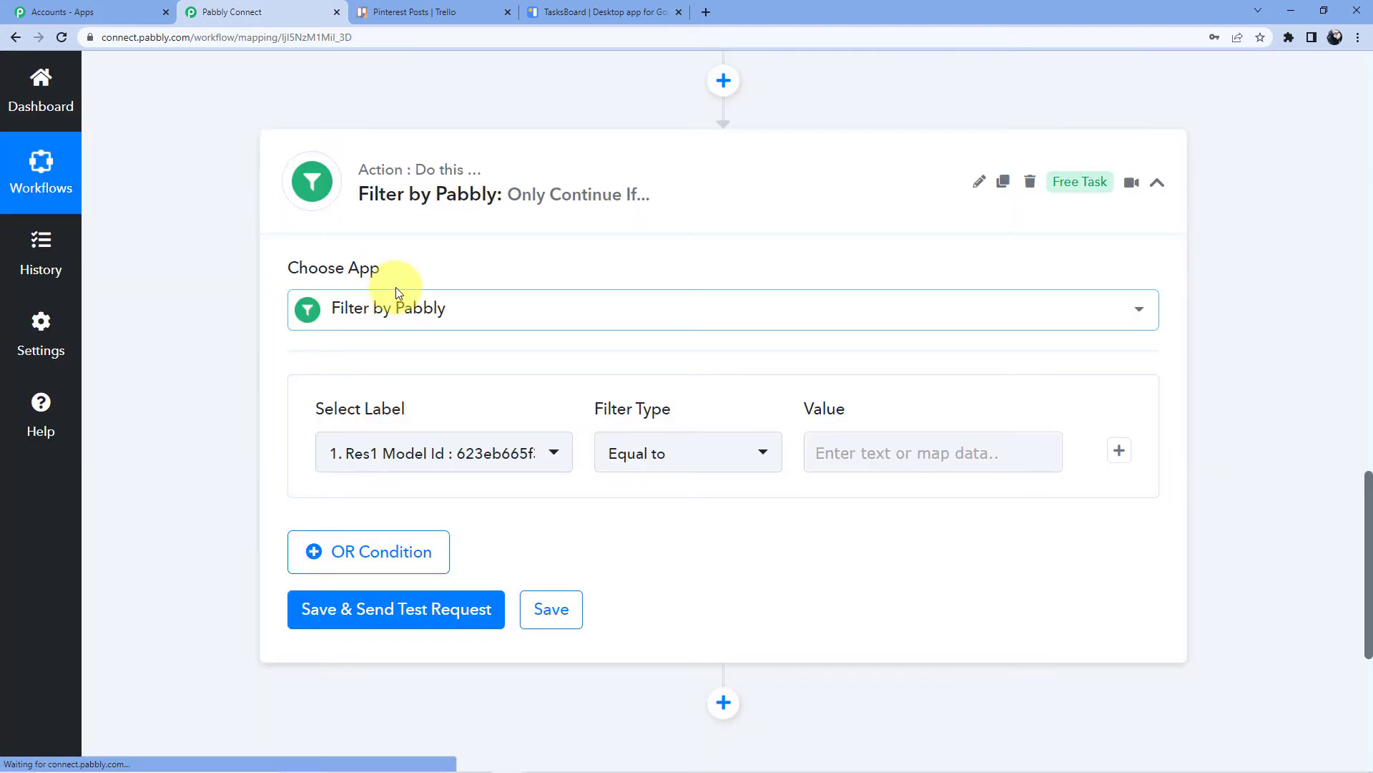
Set the filter condition to Card Name Contains 'David'
{"action": "scroll", "coordinate": [461, 333], "scroll_direction": "down", "scroll_amount": 3}
{"action": "left_click", "coordinate": [505, 238]}
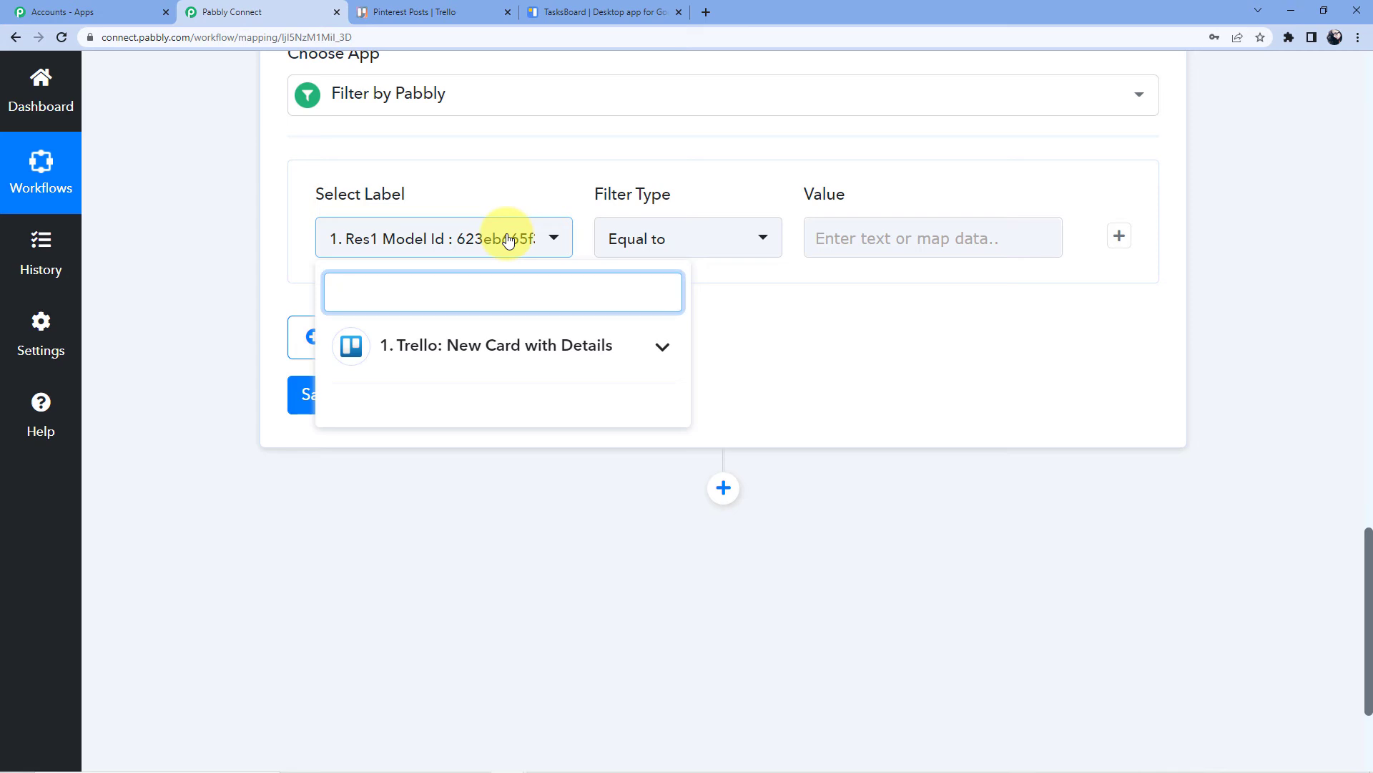
{"action": "left_click", "coordinate": [481, 346]}
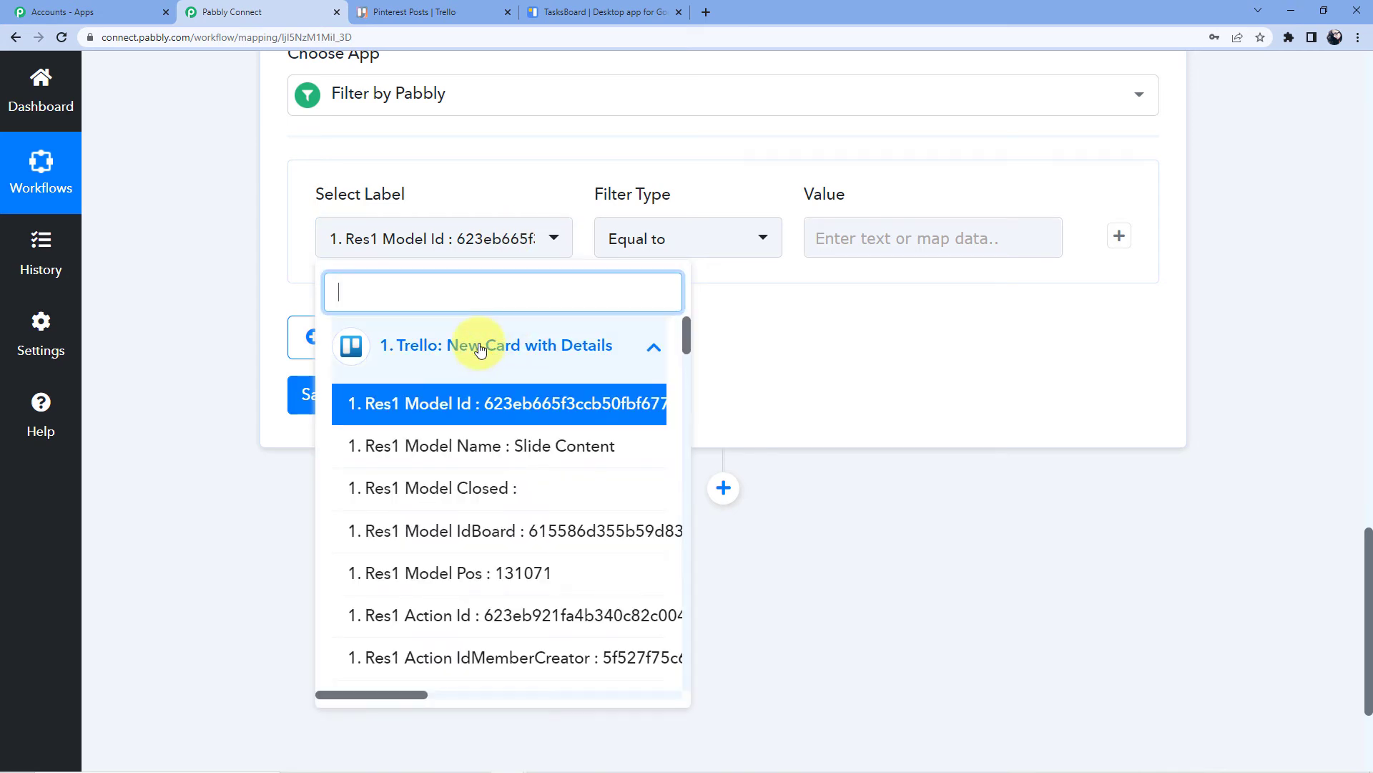
{"action": "scroll", "coordinate": [468, 501], "scroll_direction": "down", "scroll_amount": 2}
{"action": "left_click", "coordinate": [454, 695]}
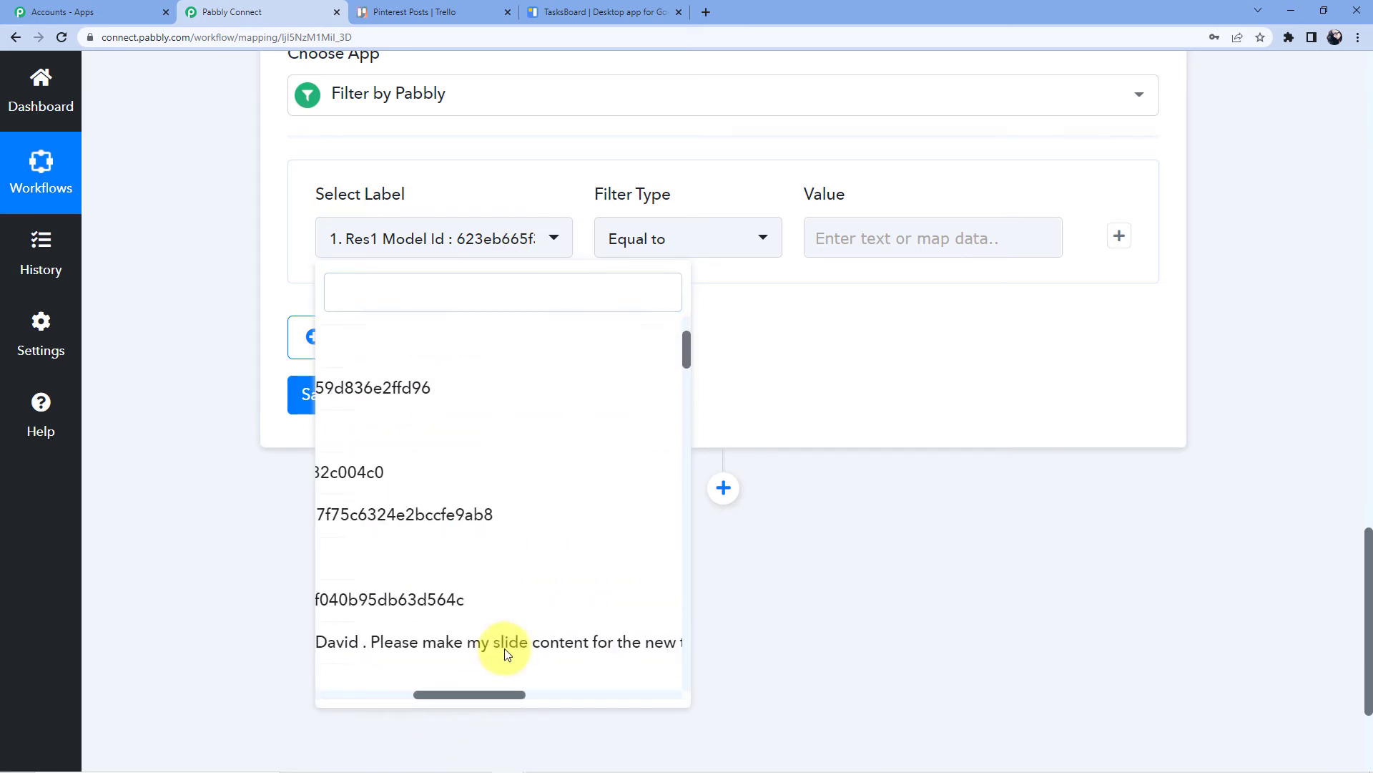
{"action": "scroll", "coordinate": [488, 577], "scroll_direction": "down", "scroll_amount": 1}
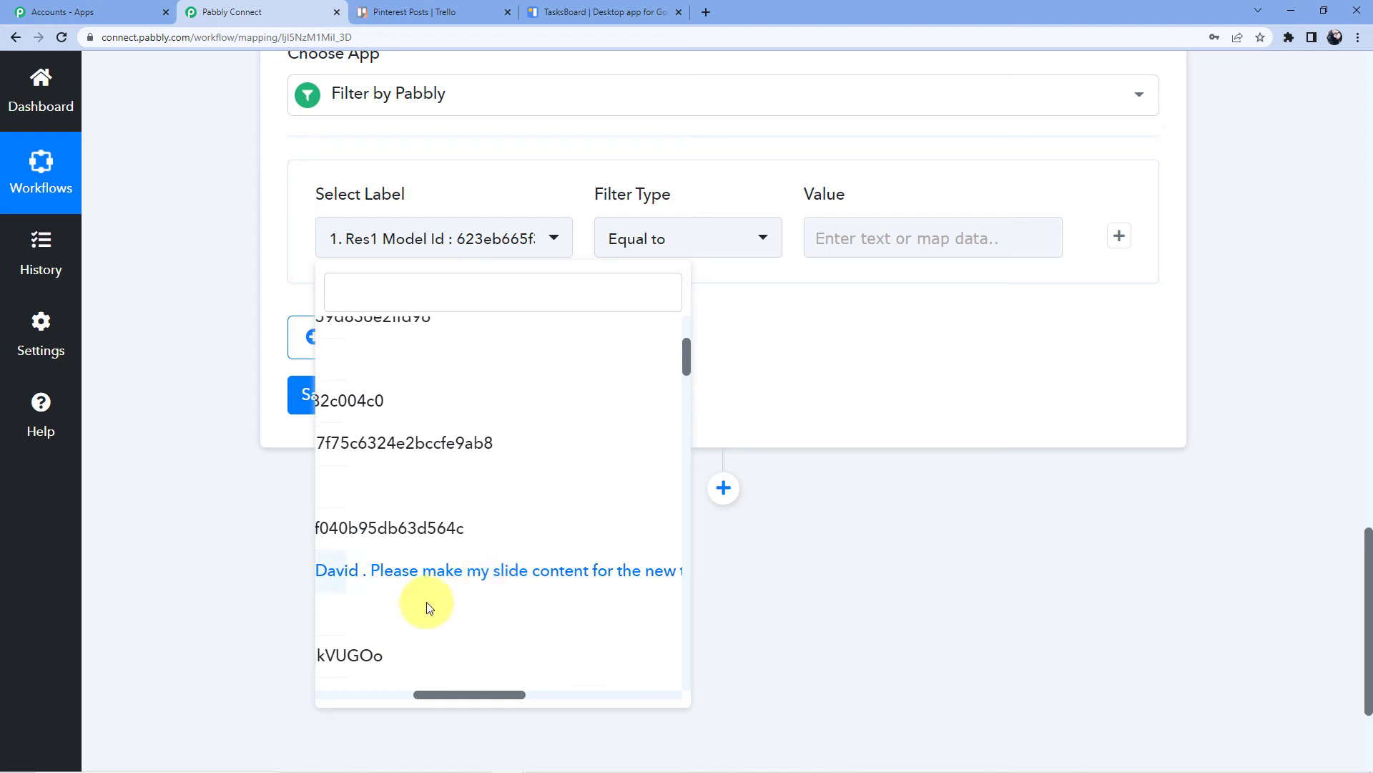
{"action": "left_click", "coordinate": [461, 572]}
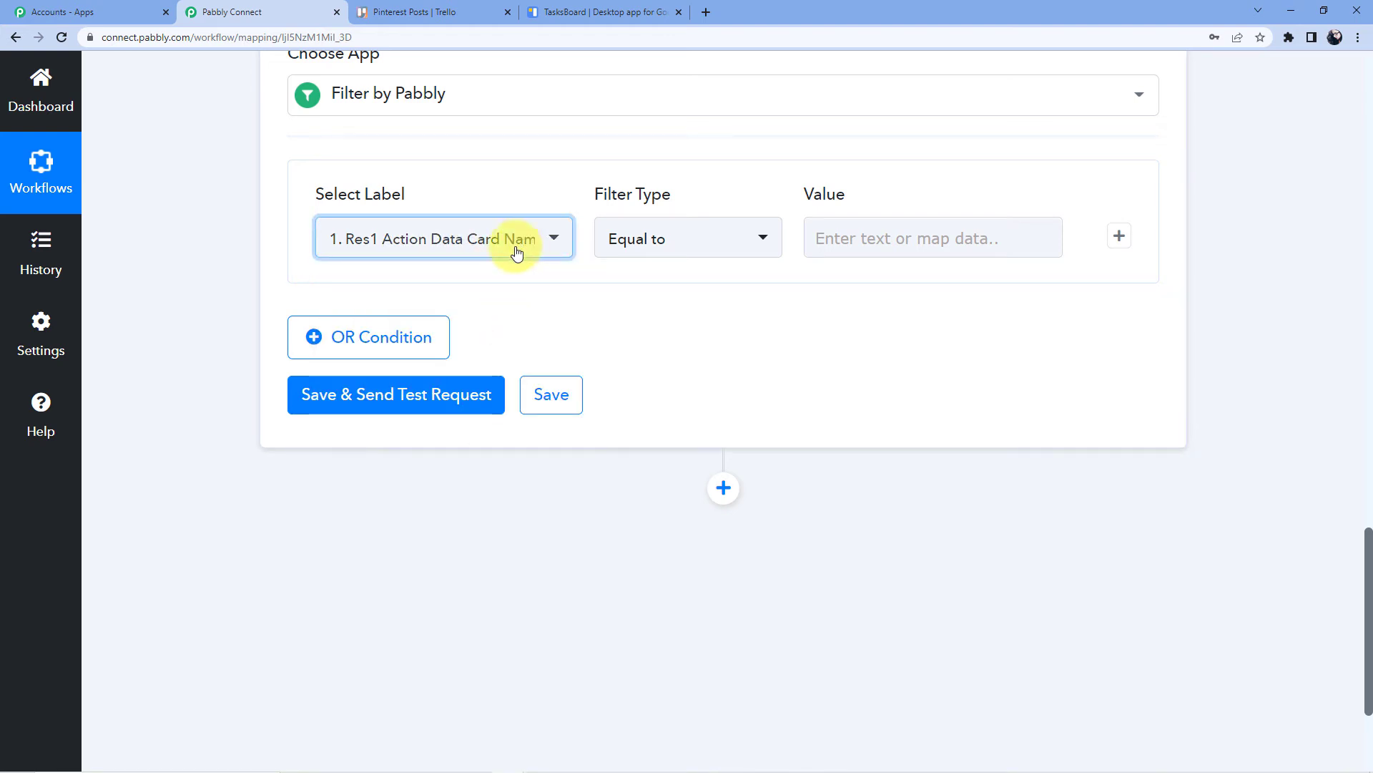
{"action": "left_click", "coordinate": [638, 256]}
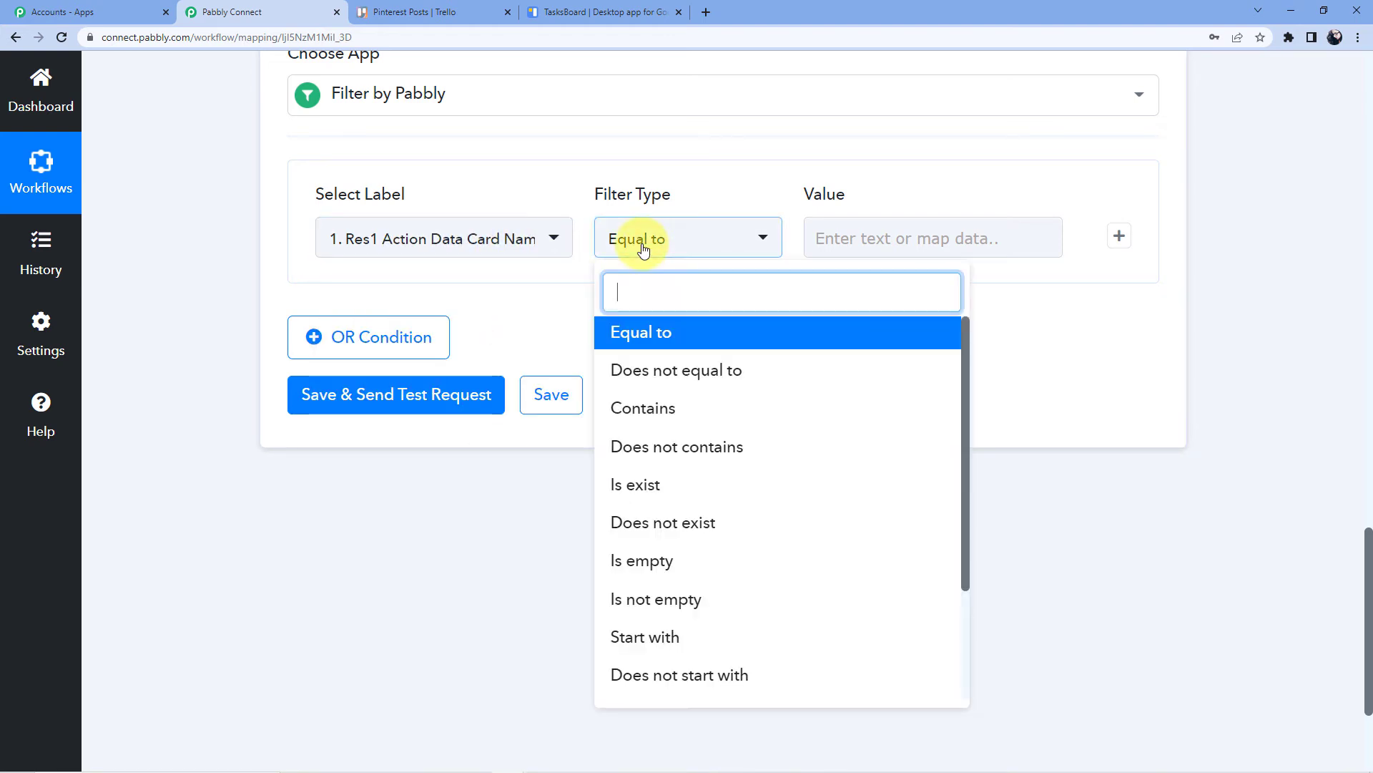
{"action": "left_click", "coordinate": [681, 413]}
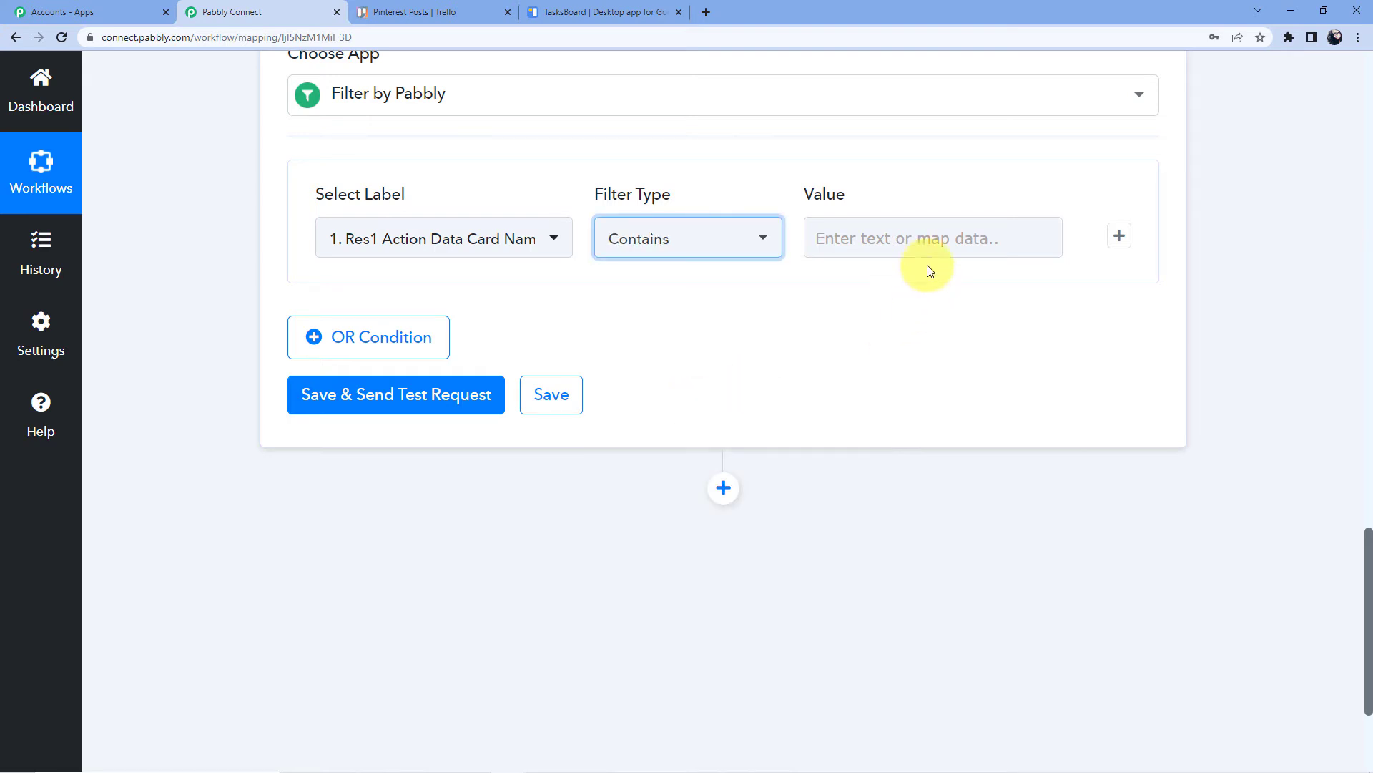
{"action": "left_click", "coordinate": [915, 245]}
{"action": "type", "text": "David"}
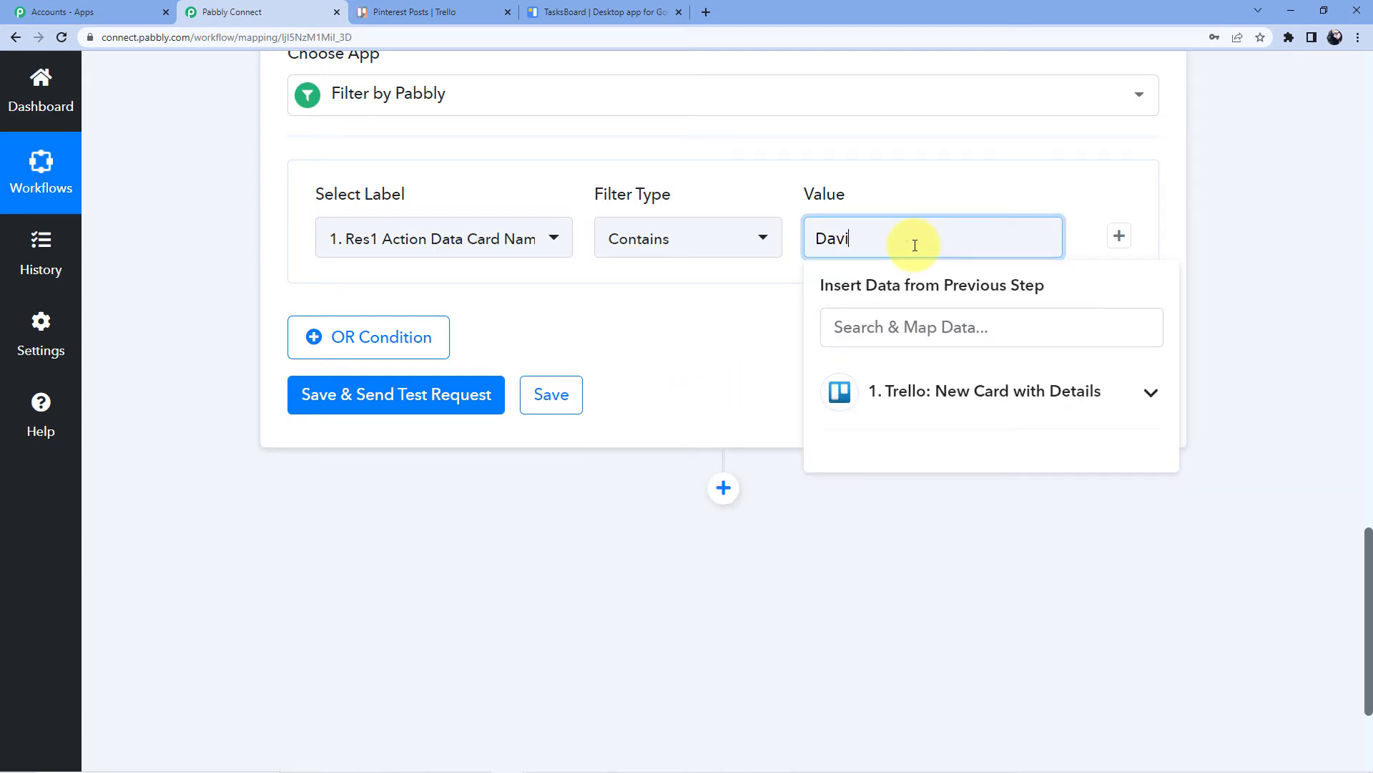
{"action": "left_click", "coordinate": [908, 175]}
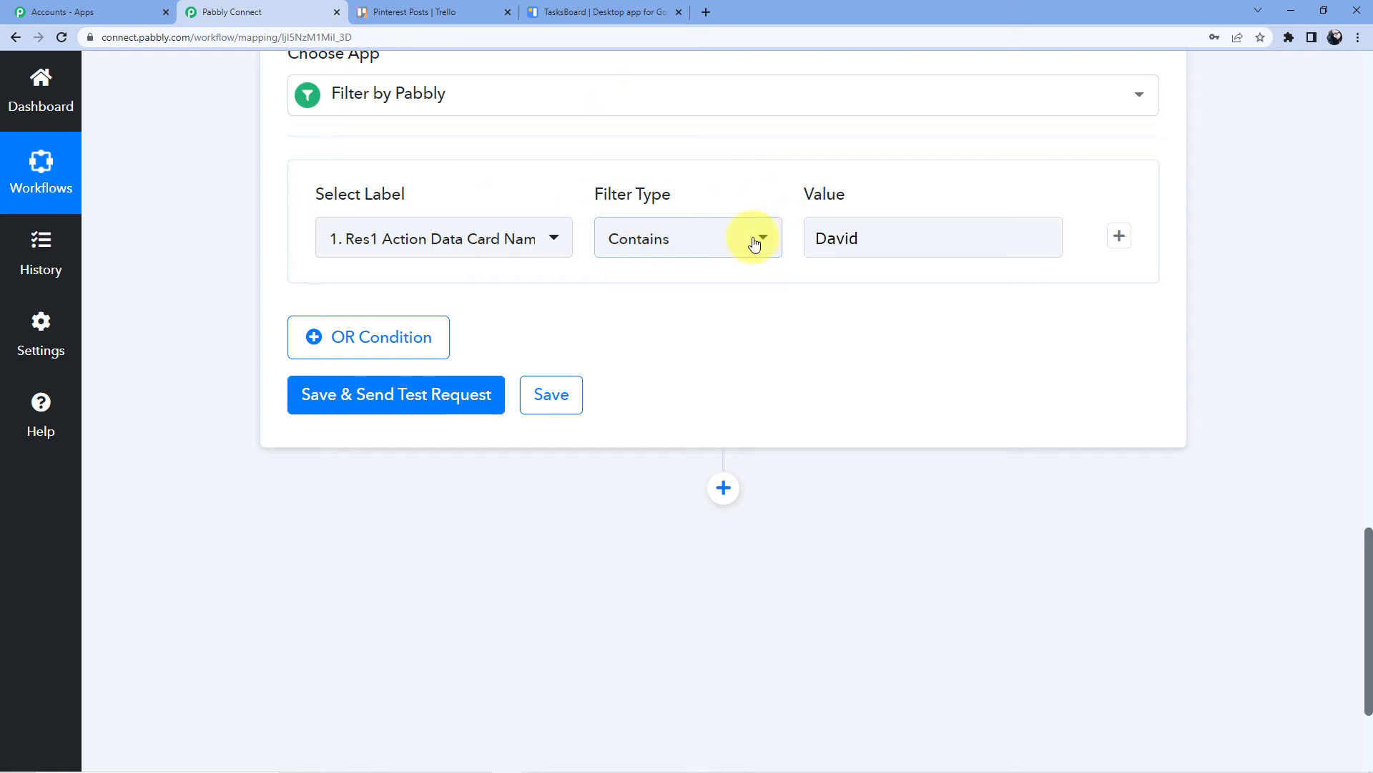
Check the Trello card, then save the filter and send a test request returning Condition is true
{"action": "left_click", "coordinate": [435, 7]}
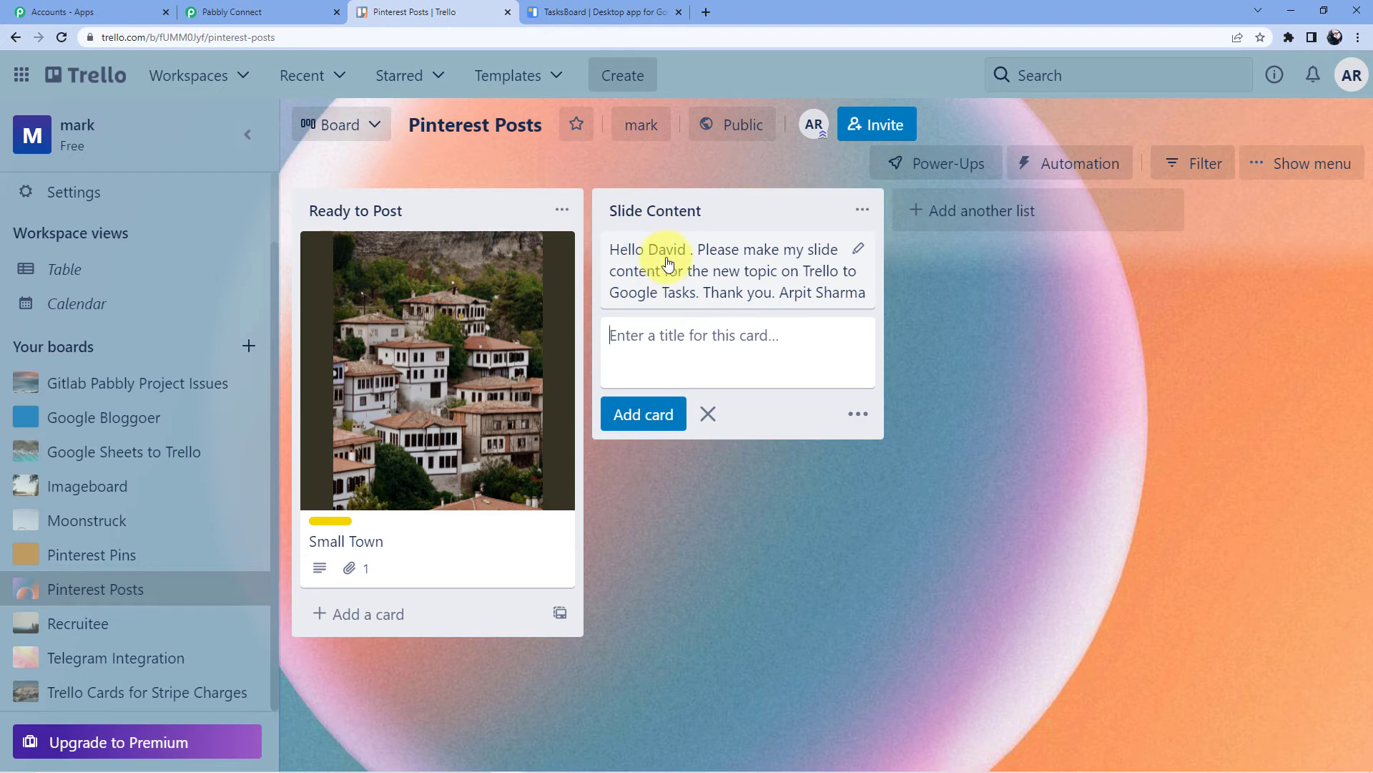
{"action": "left_click", "coordinate": [343, 15]}
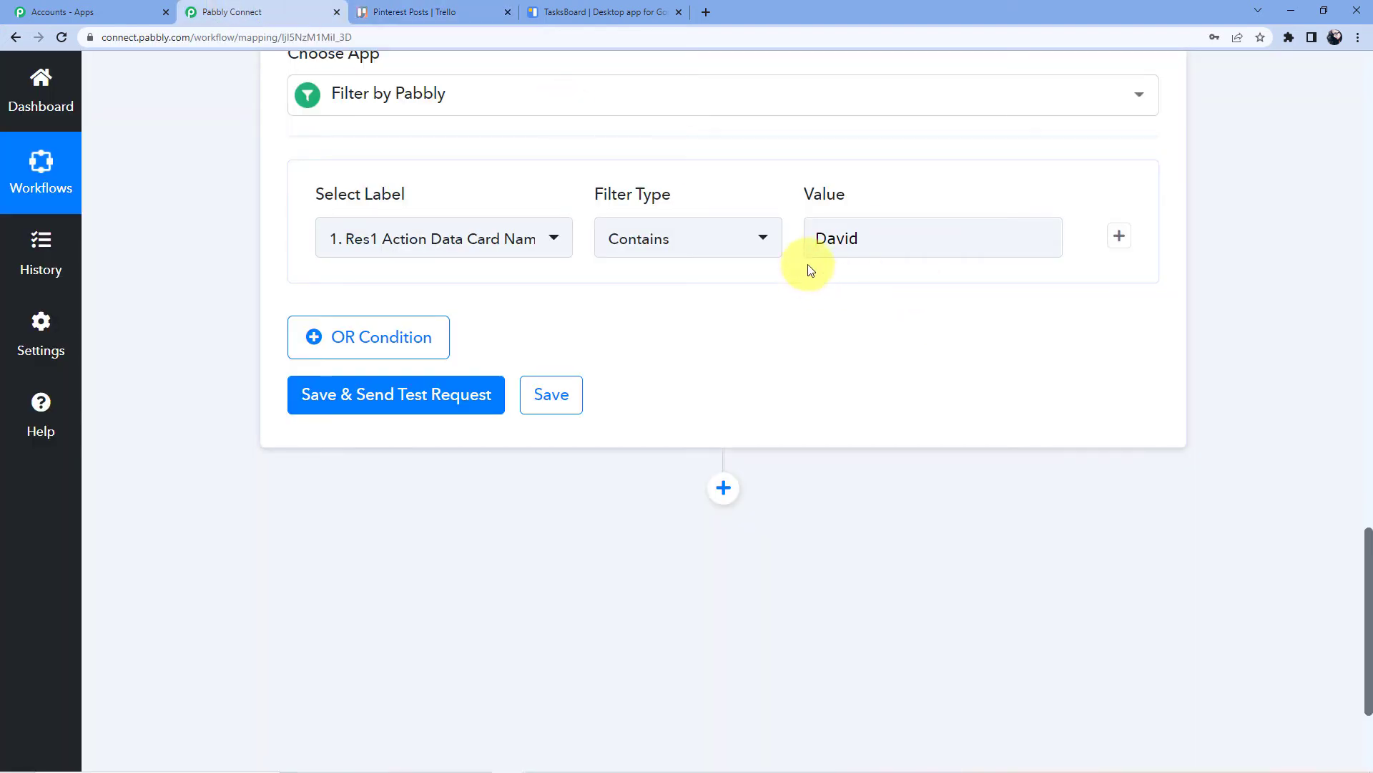
{"action": "left_click", "coordinate": [450, 394]}
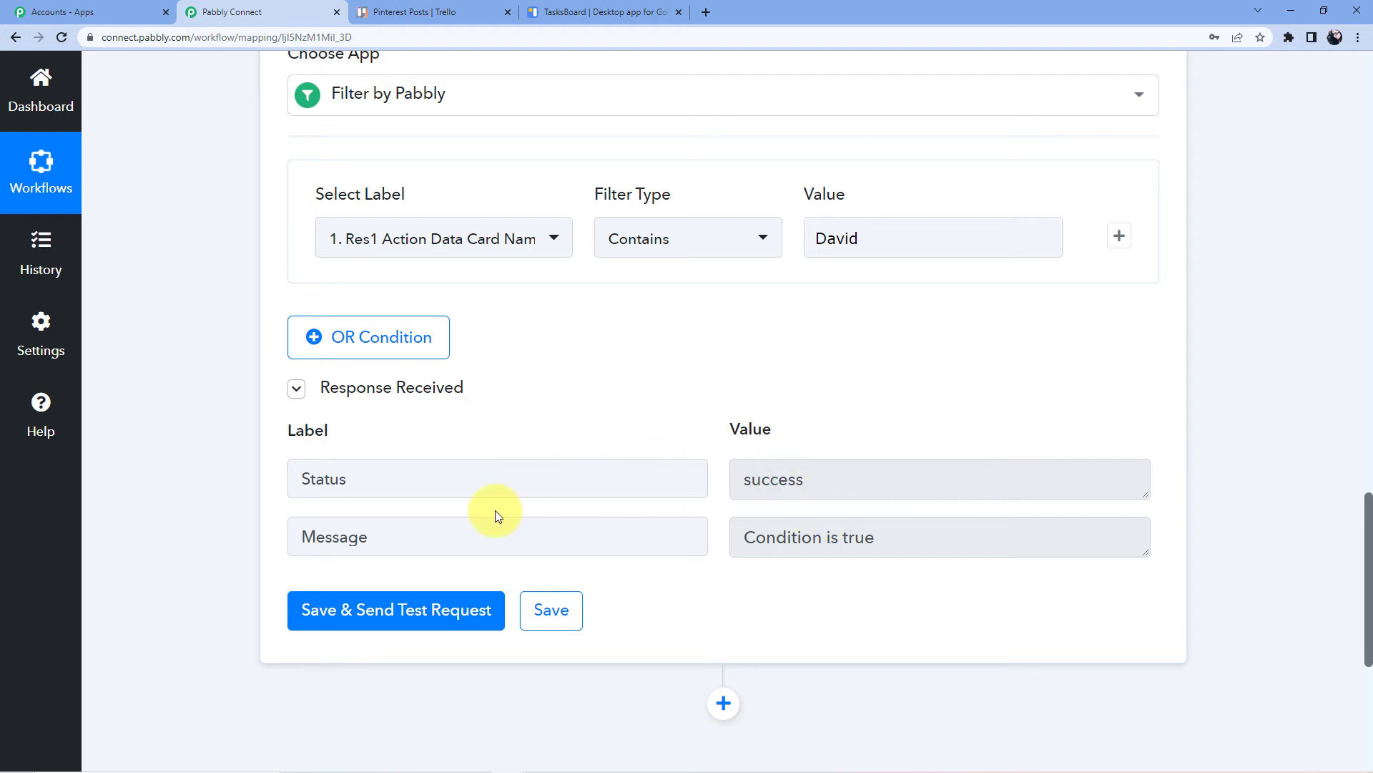
{"action": "scroll", "coordinate": [746, 414], "scroll_direction": "down", "scroll_amount": 6}
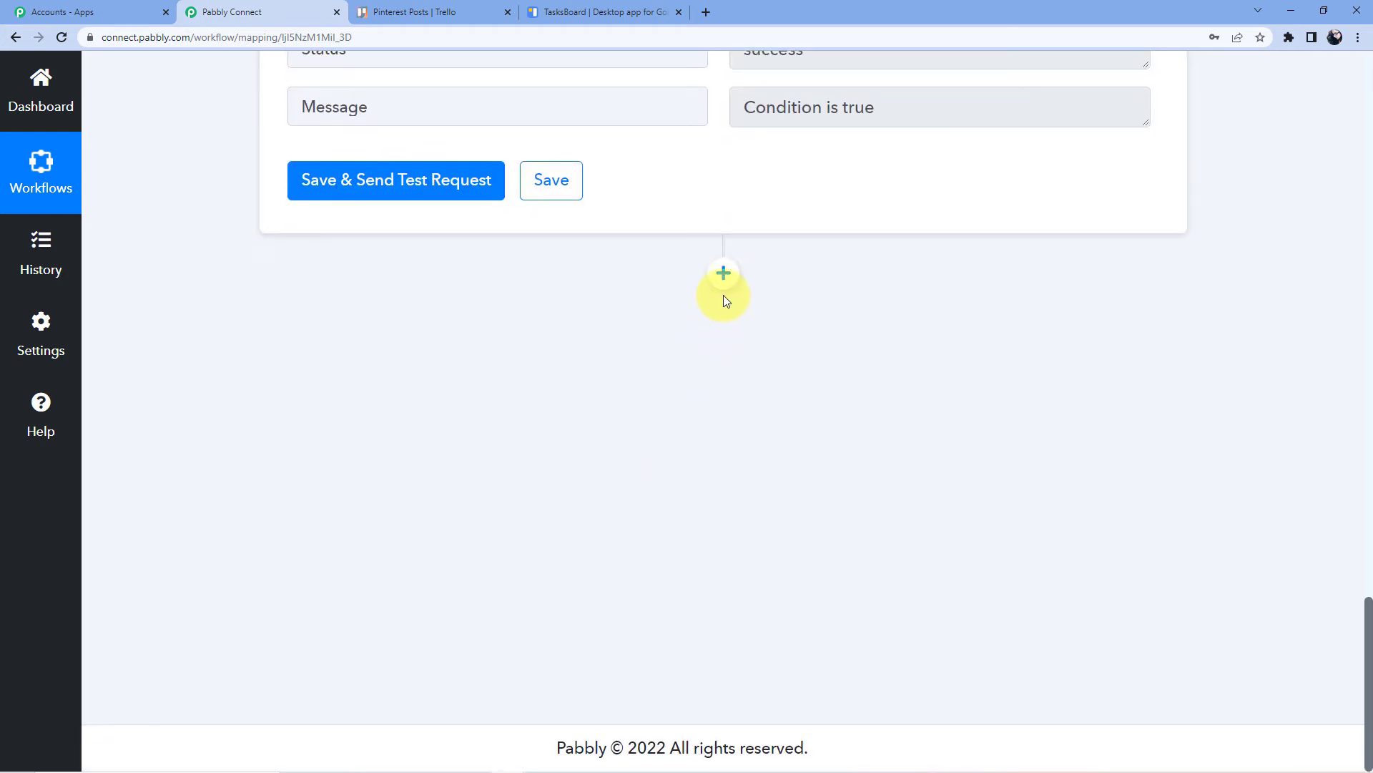
Add a Google Tasks step after the filter with Create Task as its action event
{"action": "left_click", "coordinate": [724, 276]}
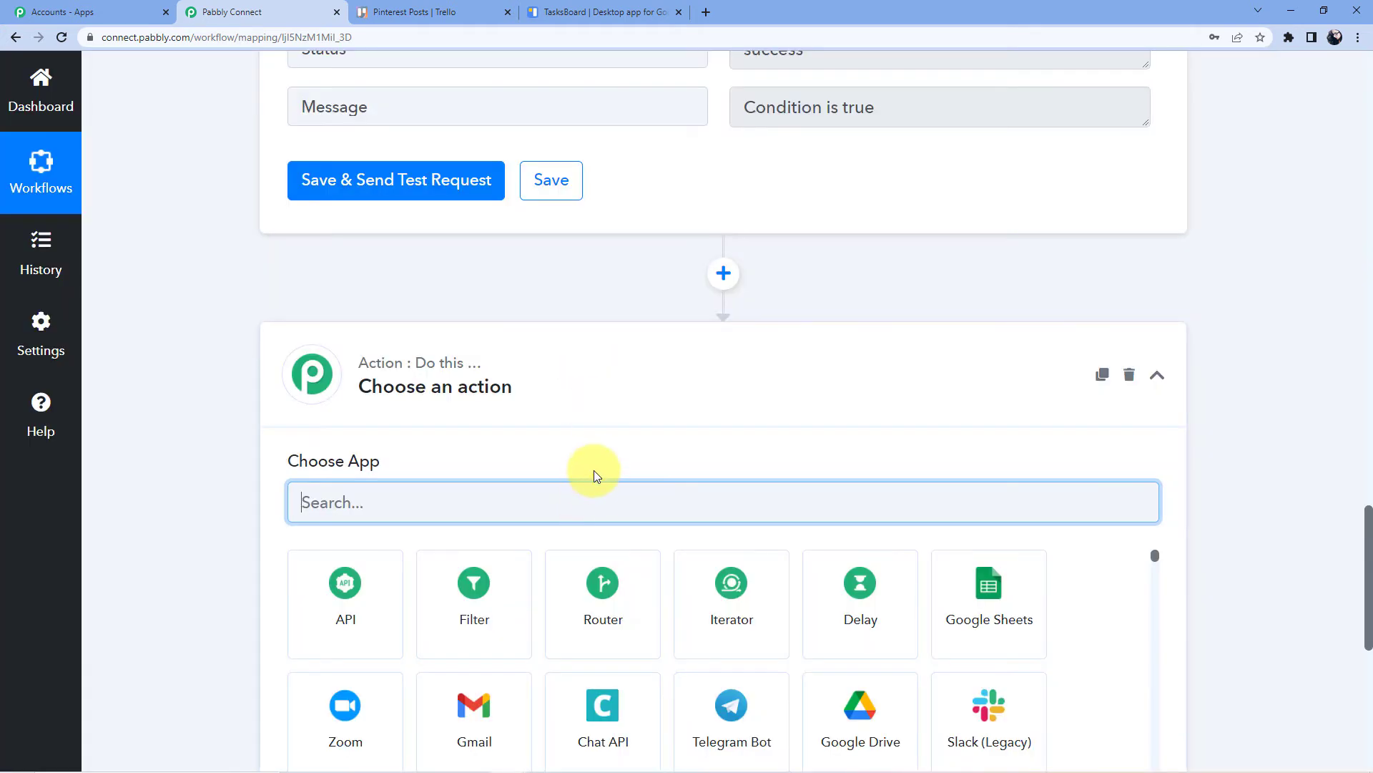
{"action": "type", "text": "Google "}
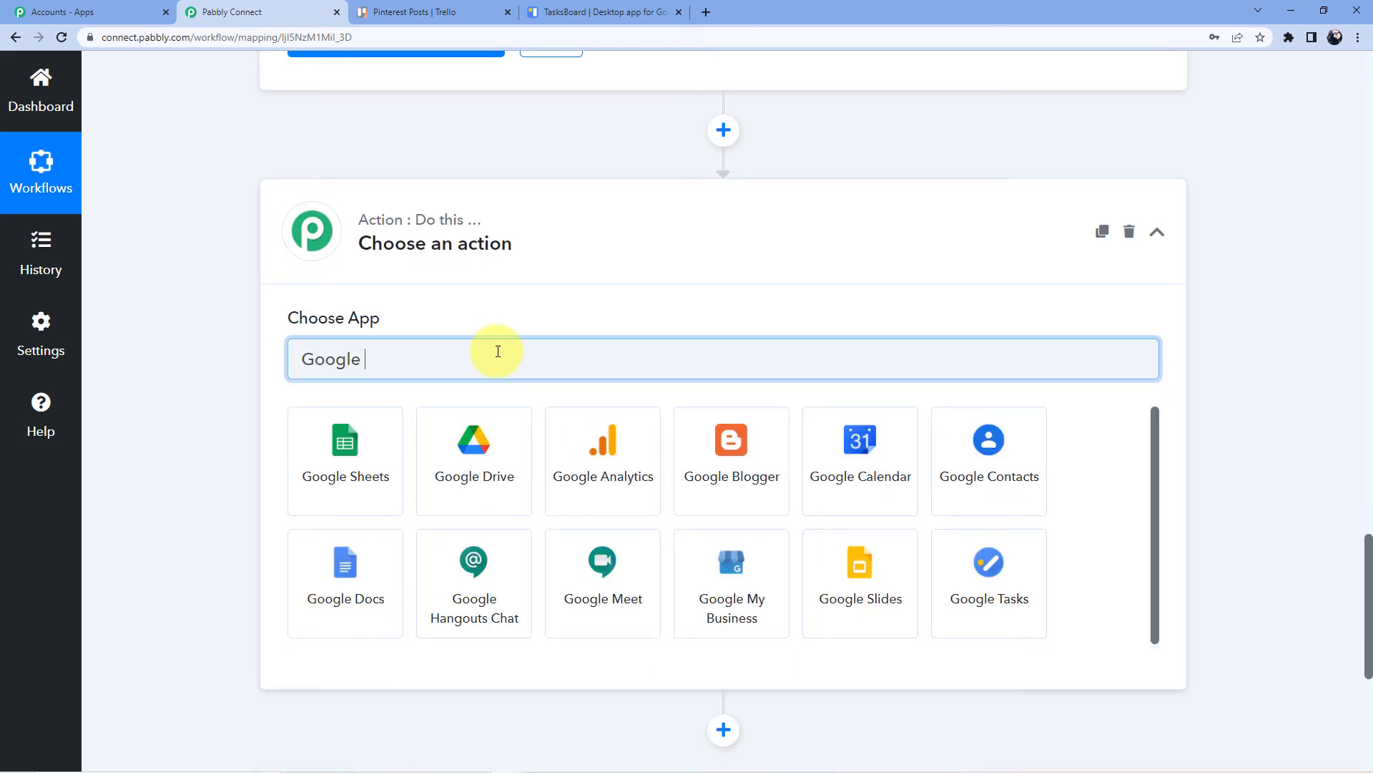
{"action": "type", "text": "T"}
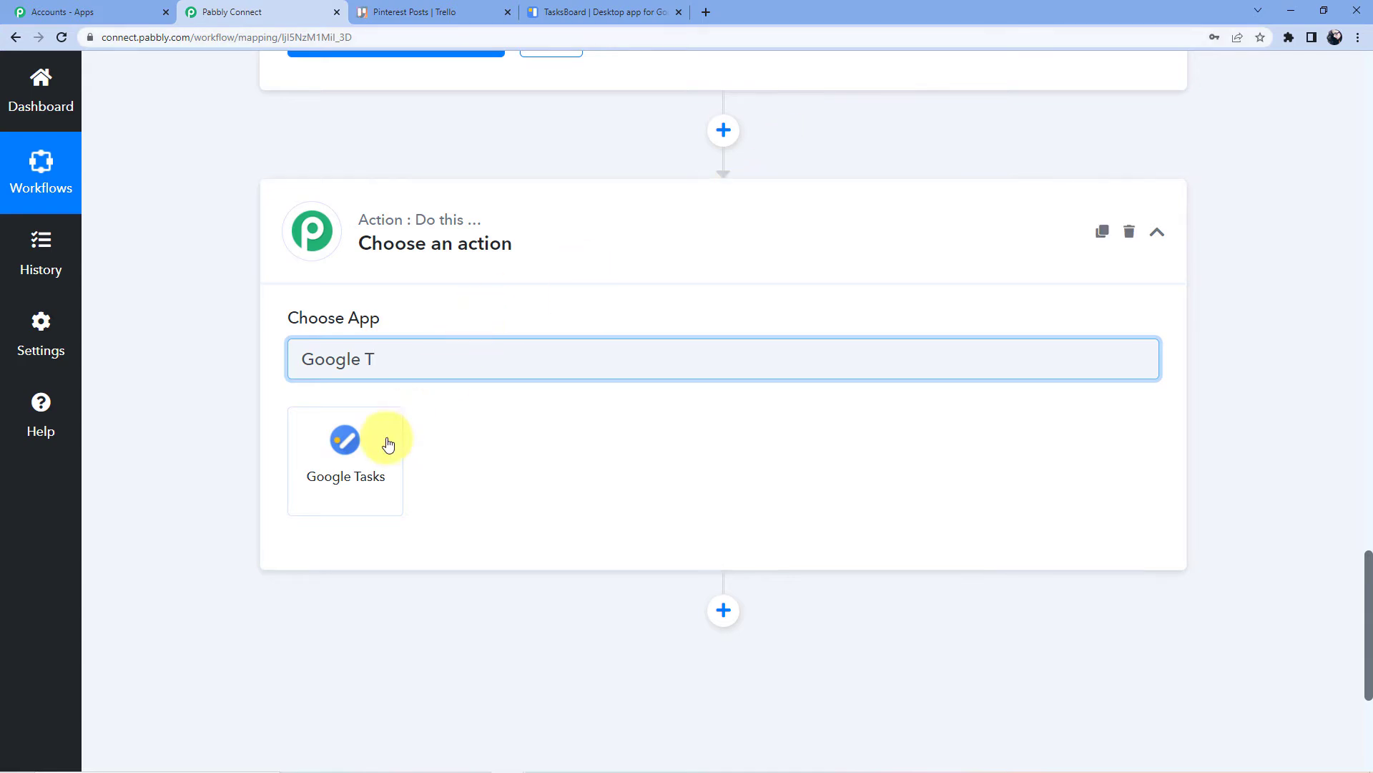
{"action": "left_click", "coordinate": [374, 447]}
{"action": "scroll", "coordinate": [481, 230], "scroll_direction": "down", "scroll_amount": 3}
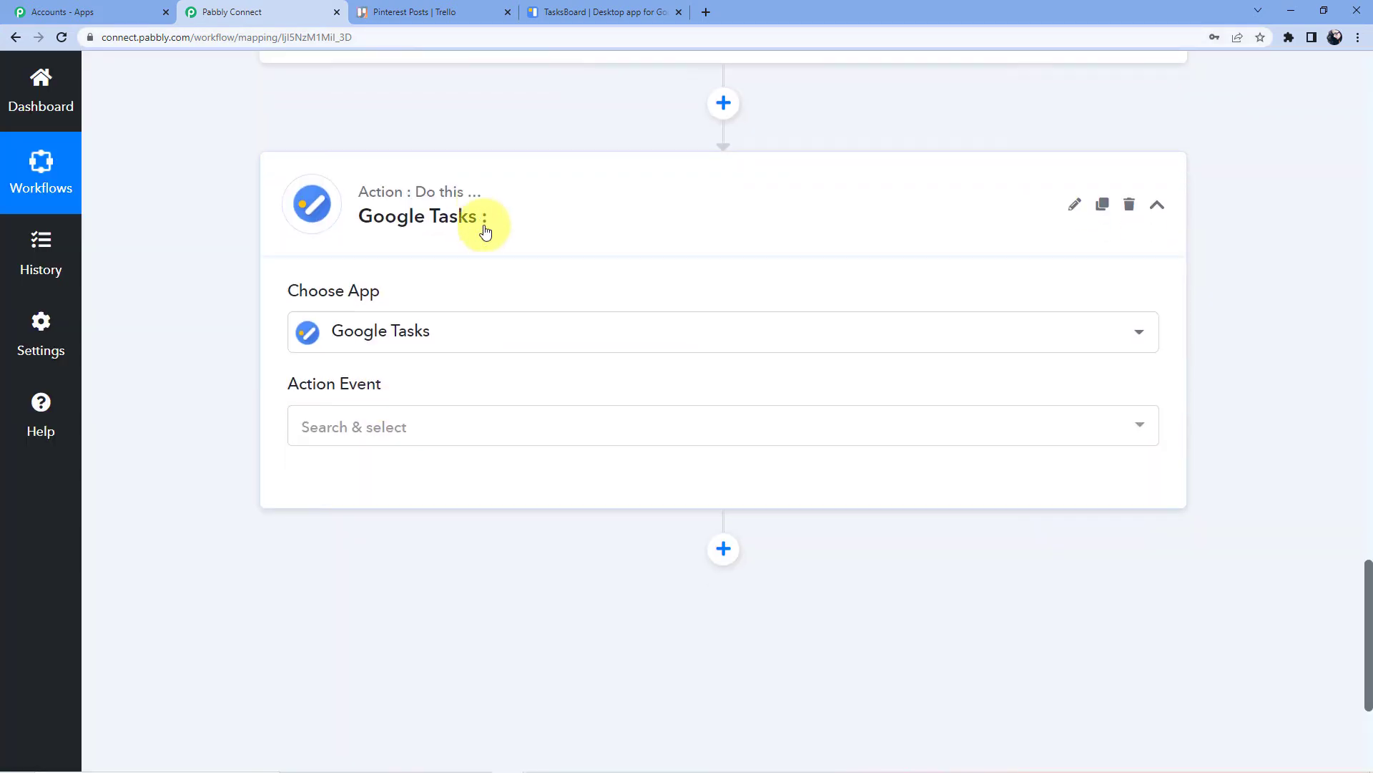
{"action": "left_click", "coordinate": [387, 234]}
{"action": "scroll", "coordinate": [387, 234], "scroll_direction": "down", "scroll_amount": 1}
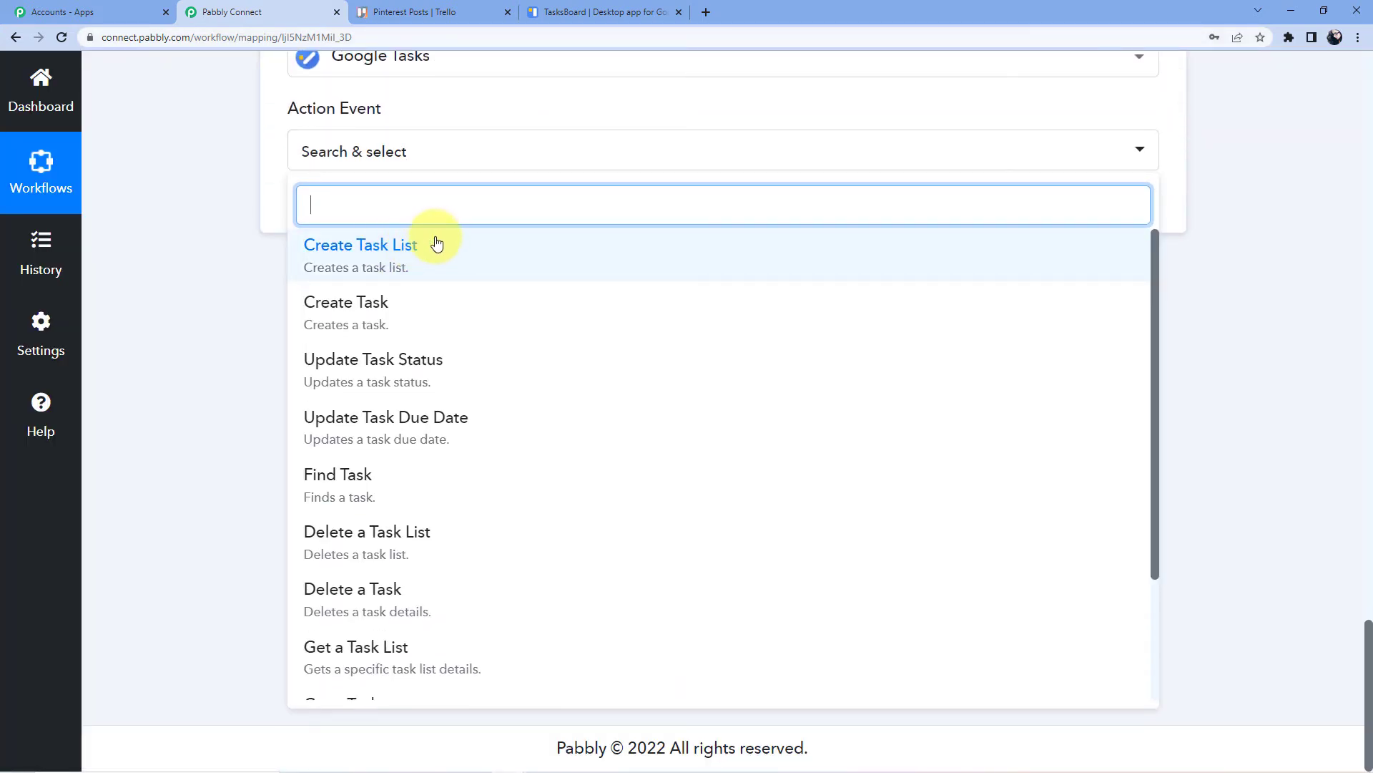
{"action": "left_click", "coordinate": [375, 303]}
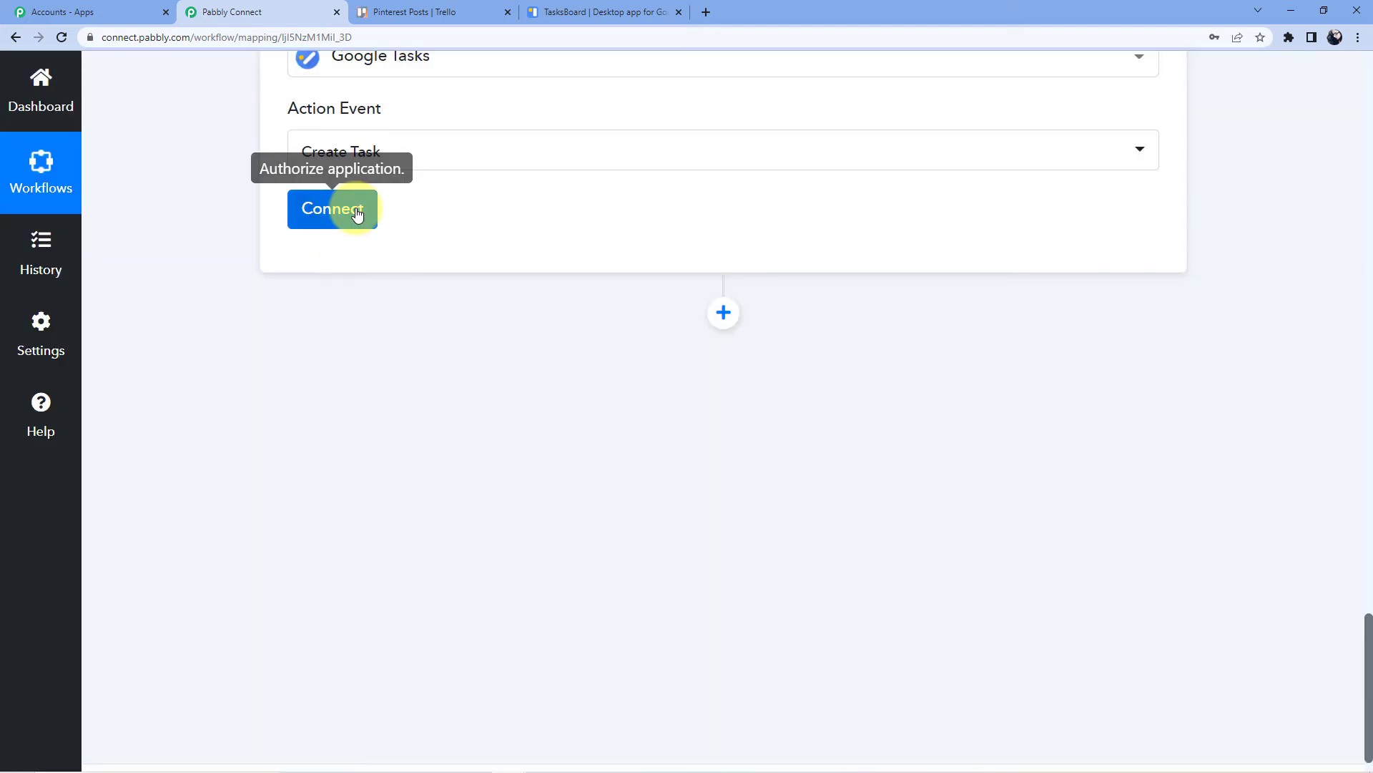
Authorize a new Google Tasks account connection until Authorization Successful appears
{"action": "left_click", "coordinate": [356, 214]}
{"action": "left_click", "coordinate": [756, 272]}
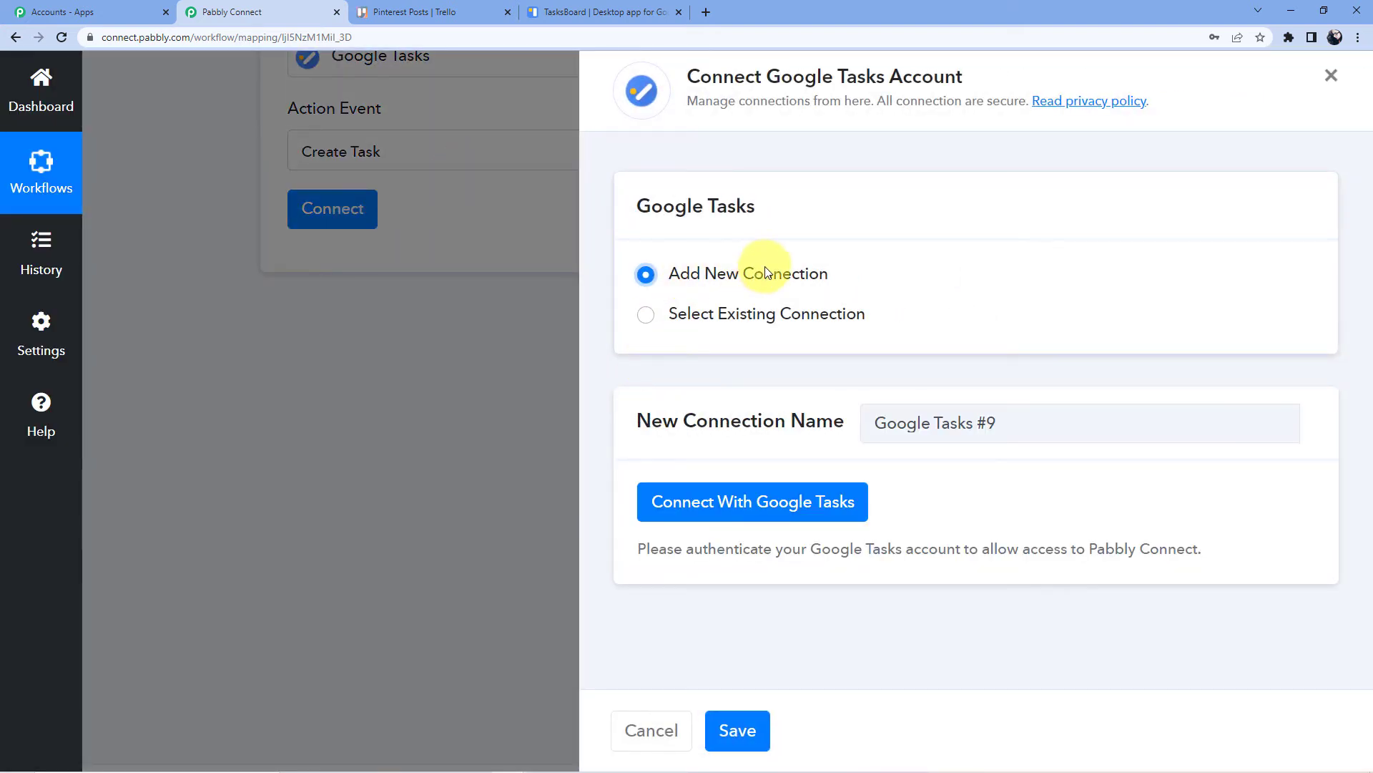
{"action": "left_click", "coordinate": [717, 495]}
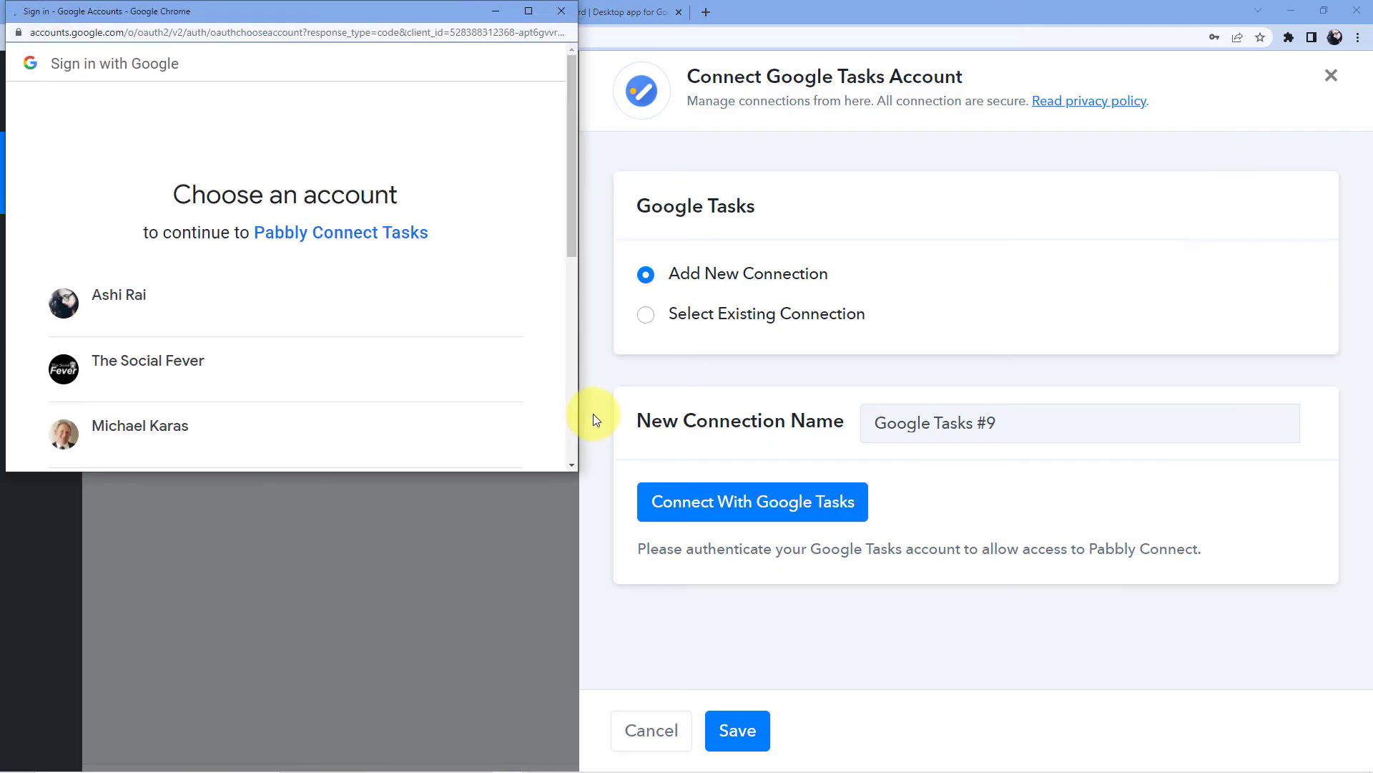
{"action": "left_click", "coordinate": [269, 293]}
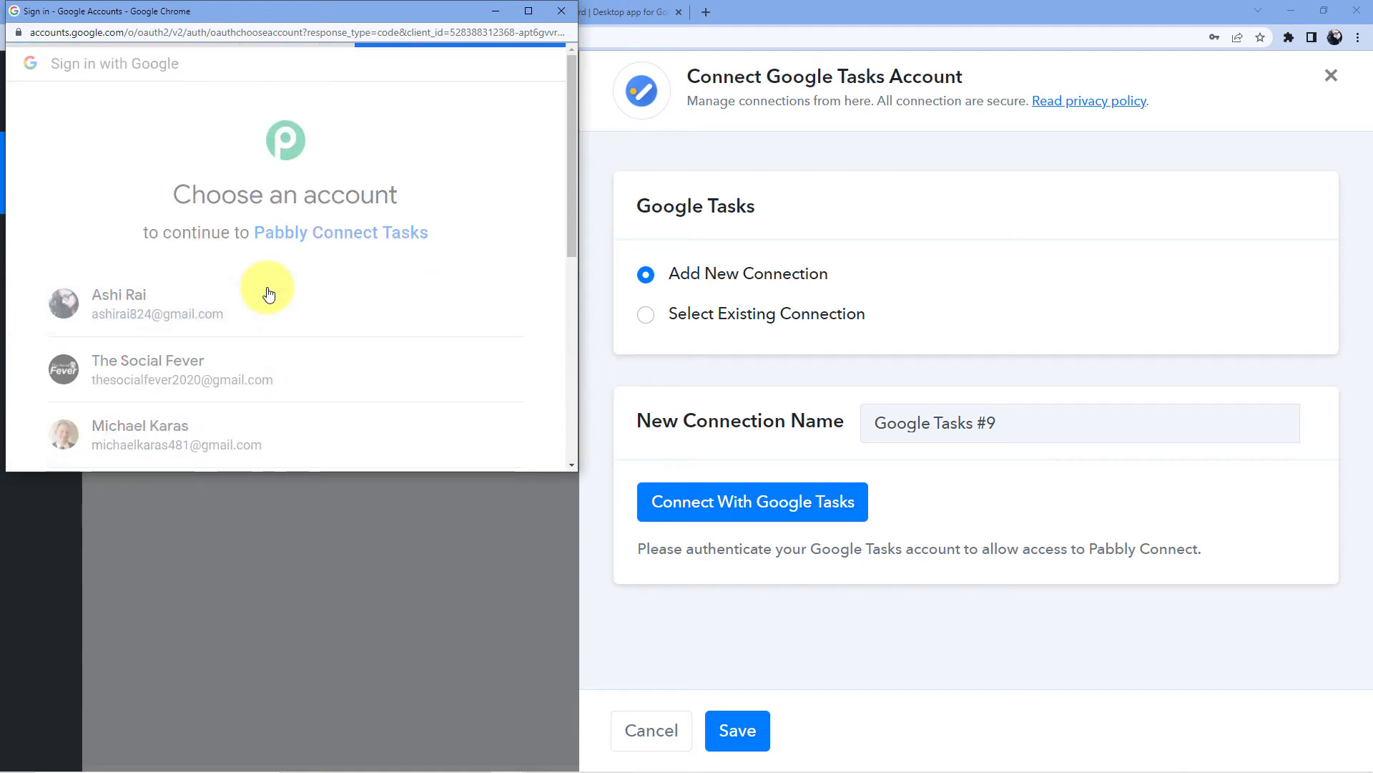
{"action": "scroll", "coordinate": [406, 213], "scroll_direction": "down", "scroll_amount": 3}
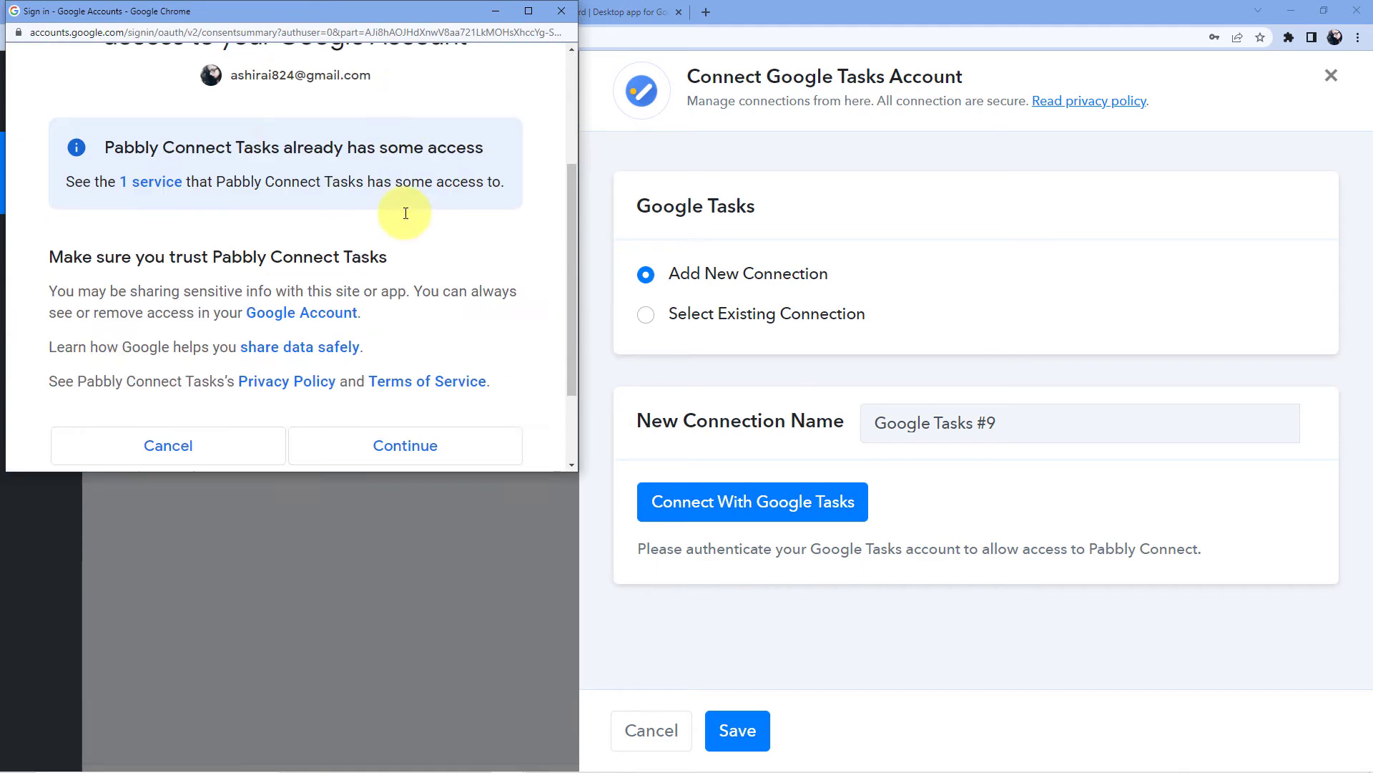
{"action": "scroll", "coordinate": [405, 213], "scroll_direction": "down", "scroll_amount": 2}
{"action": "left_click", "coordinate": [383, 327]}
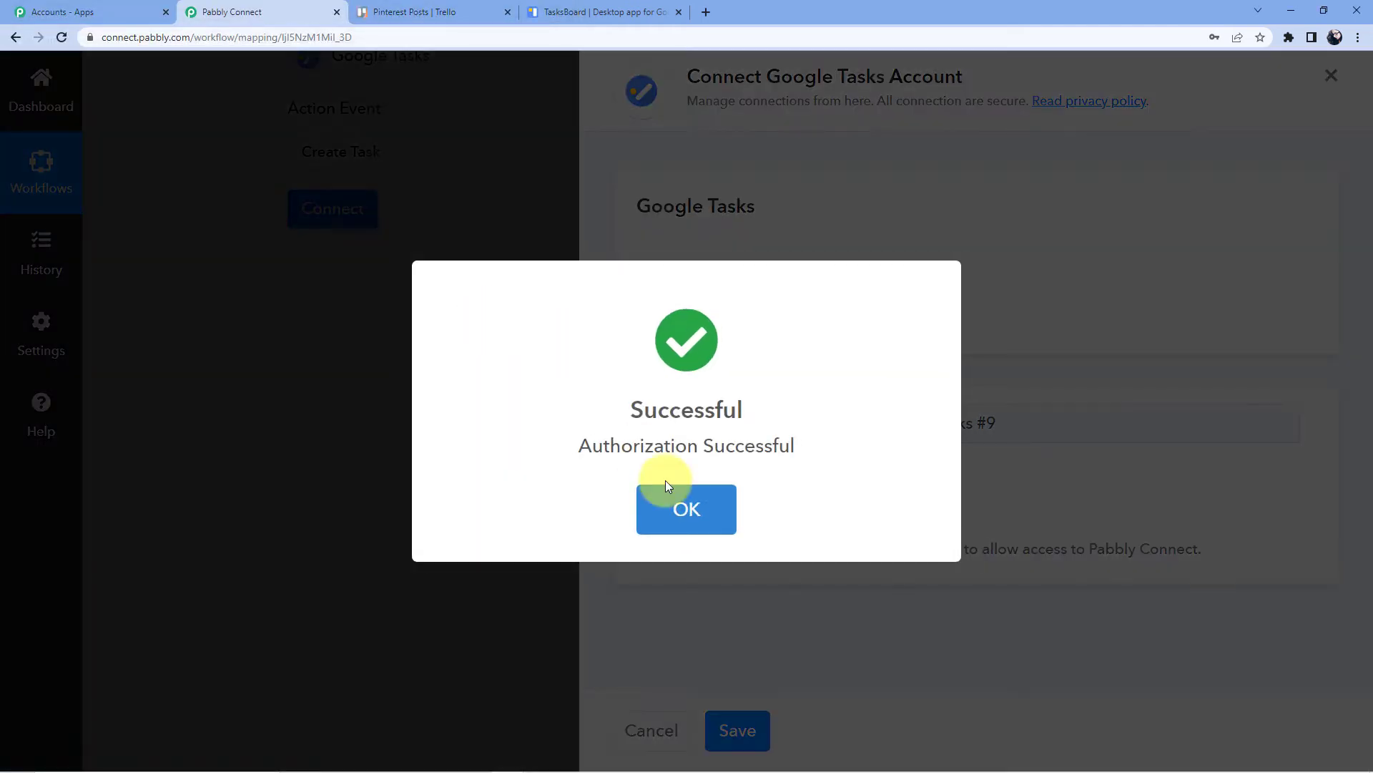
{"action": "left_click", "coordinate": [683, 500]}
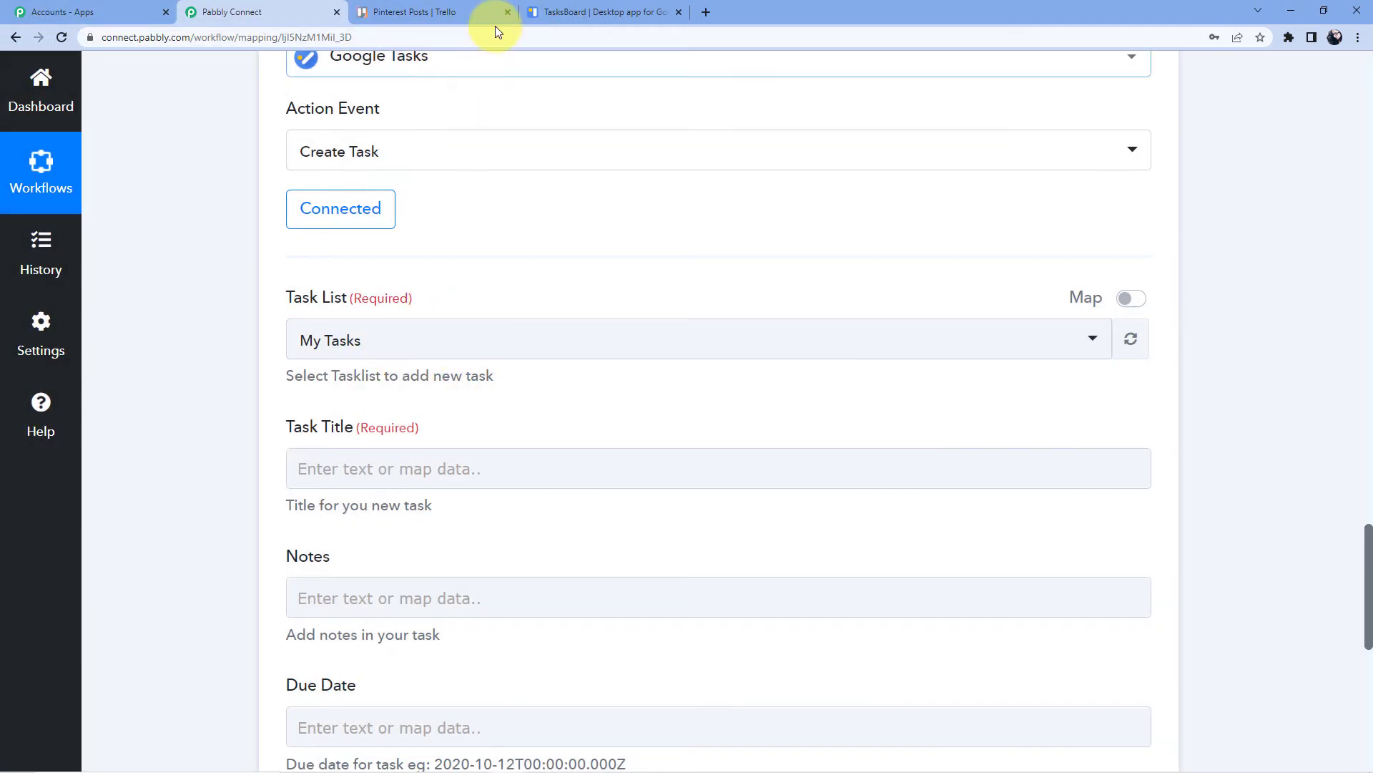
Set the task list to Trello and the task title to 'New Slide Required'
{"action": "left_click", "coordinate": [562, 12]}
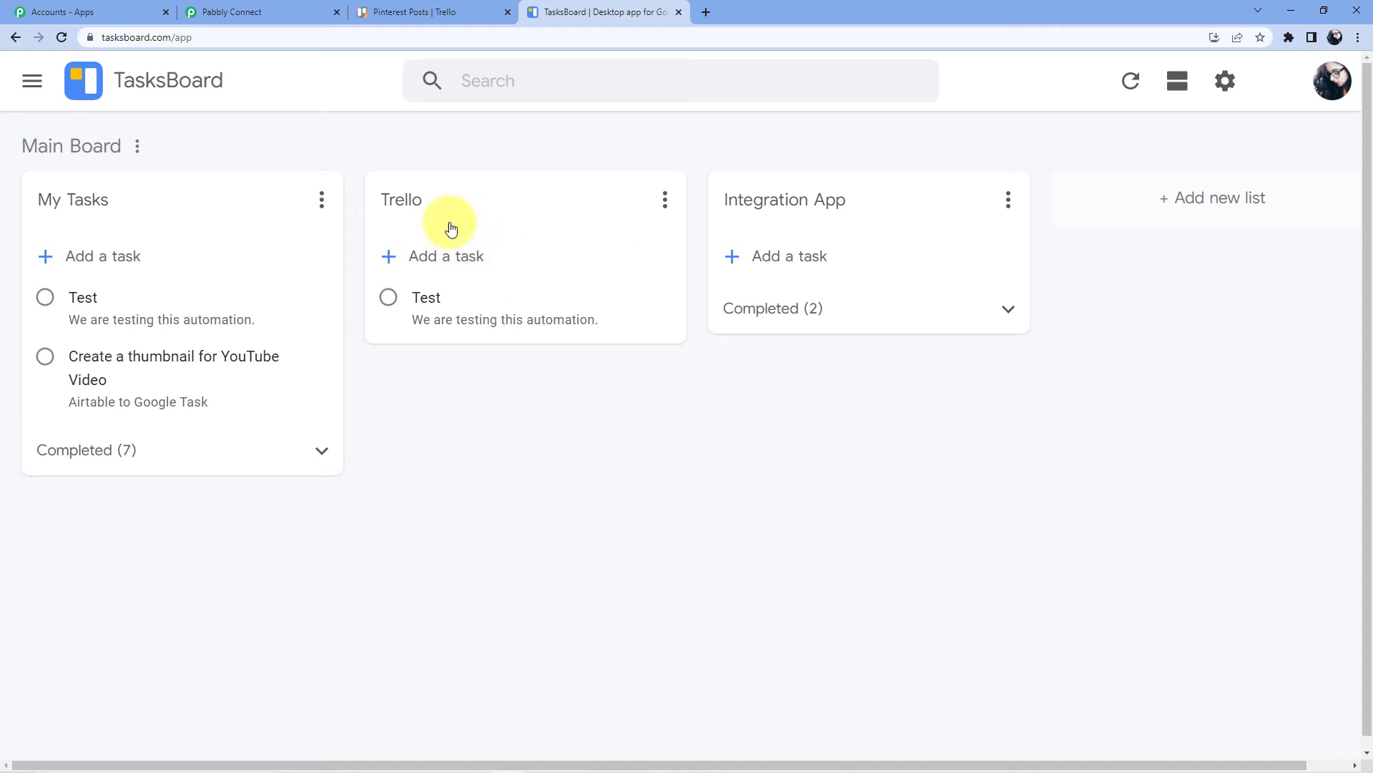
{"action": "left_click", "coordinate": [301, 13]}
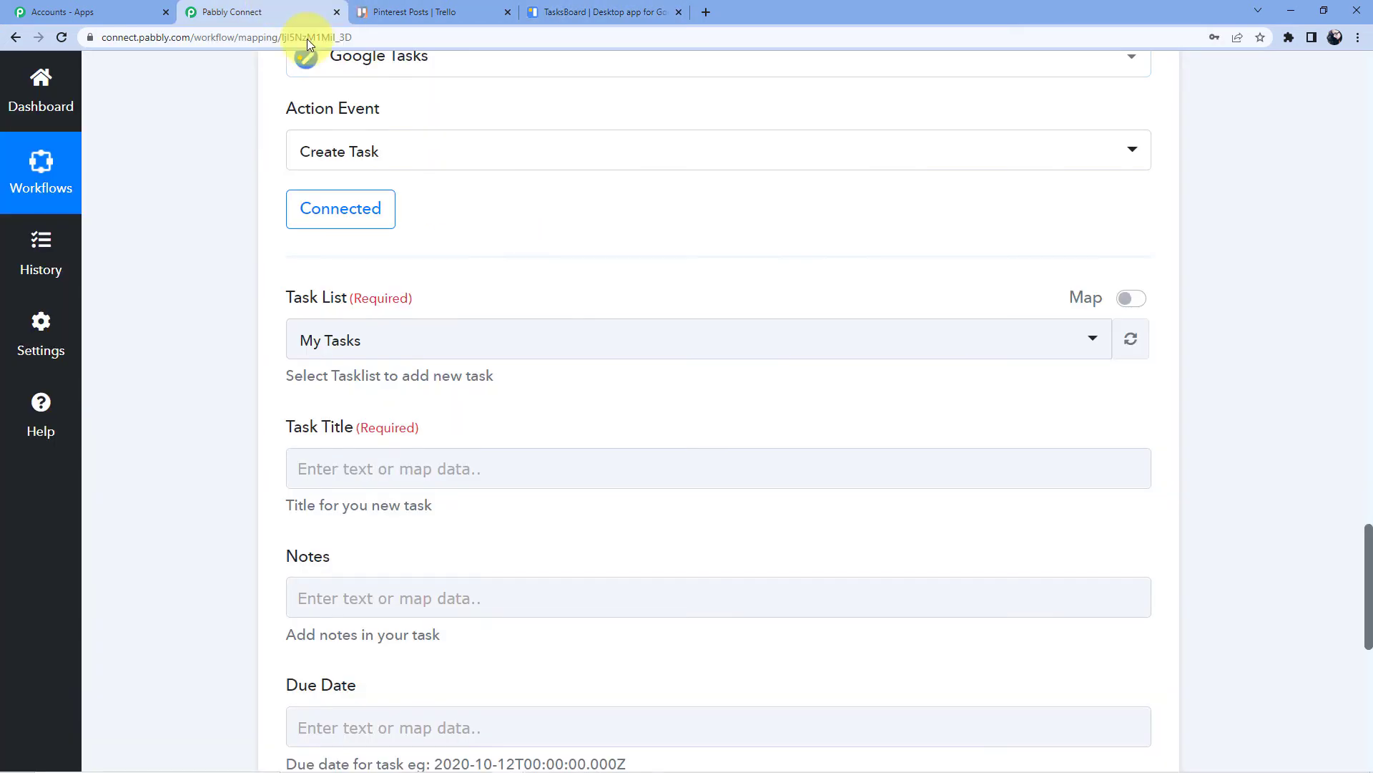
{"action": "left_click", "coordinate": [362, 340]}
{"action": "left_click", "coordinate": [345, 467]}
{"action": "scroll", "coordinate": [582, 229], "scroll_direction": "down", "scroll_amount": 3}
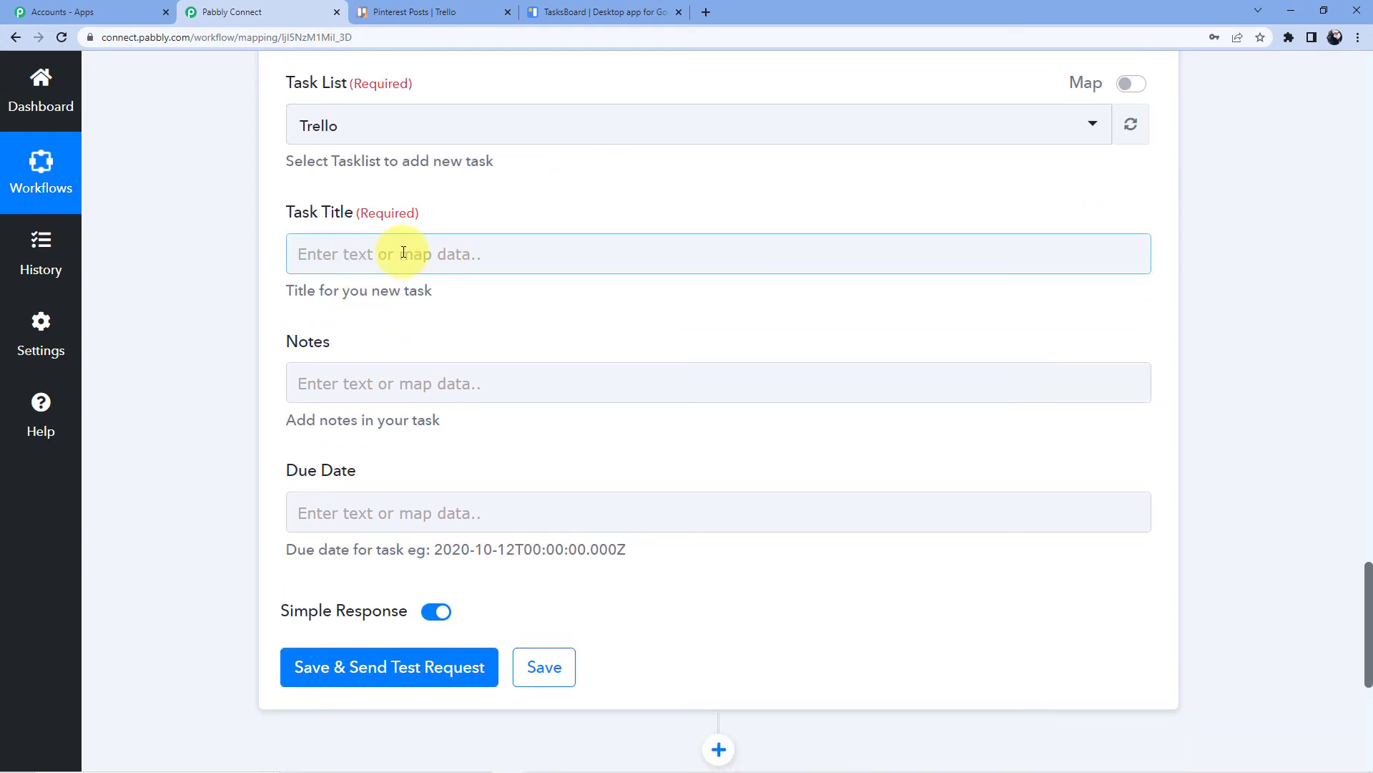
{"action": "left_click", "coordinate": [403, 252]}
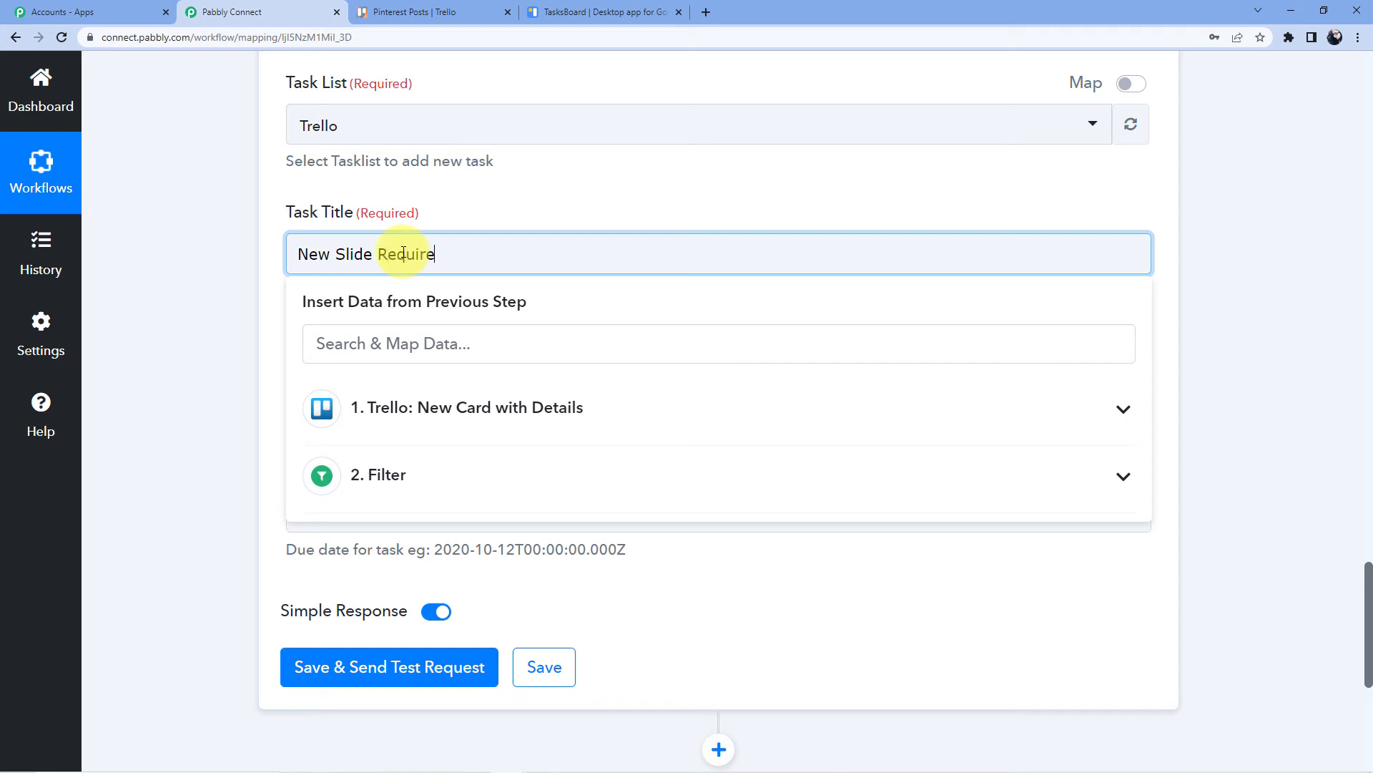
{"action": "left_click", "coordinate": [482, 181]}
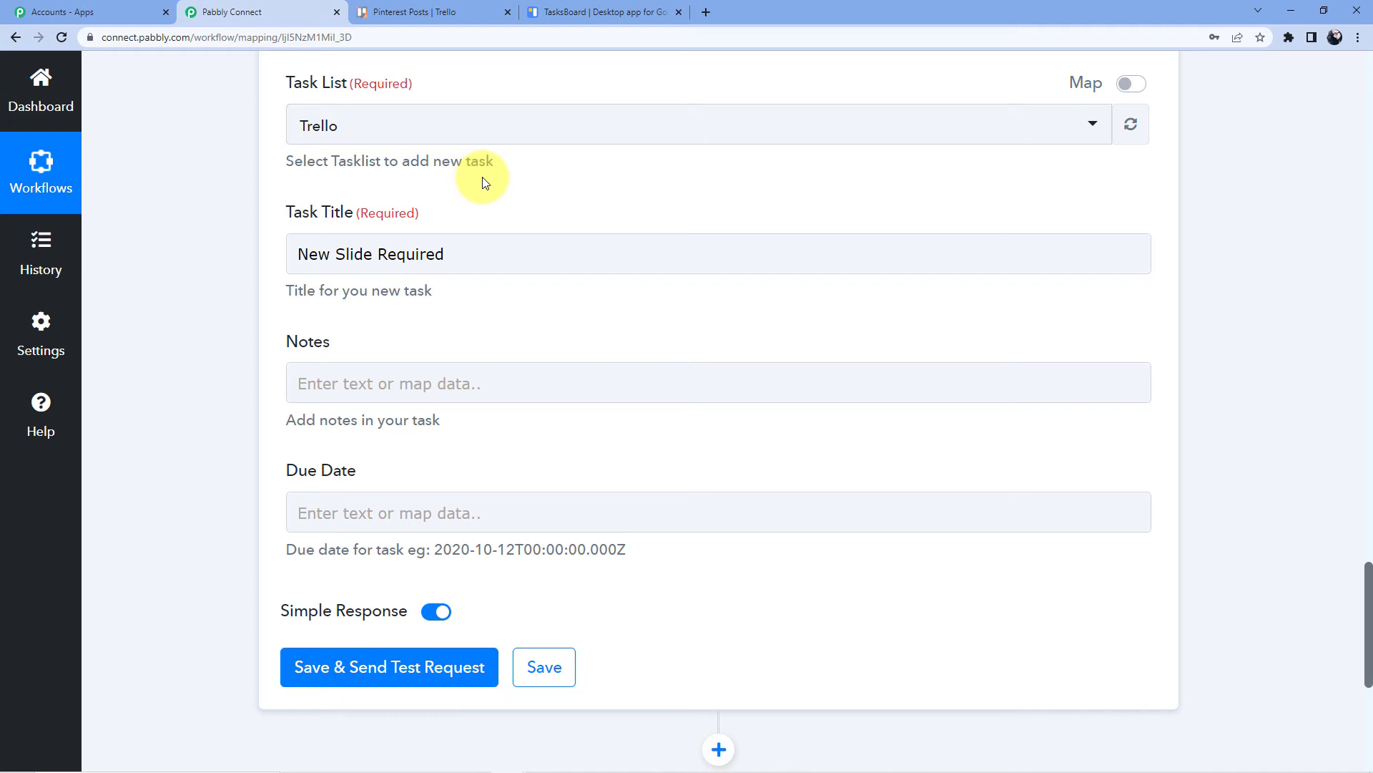
Map the Trello step's Card Text field into the task's Notes
{"action": "left_click", "coordinate": [404, 392]}
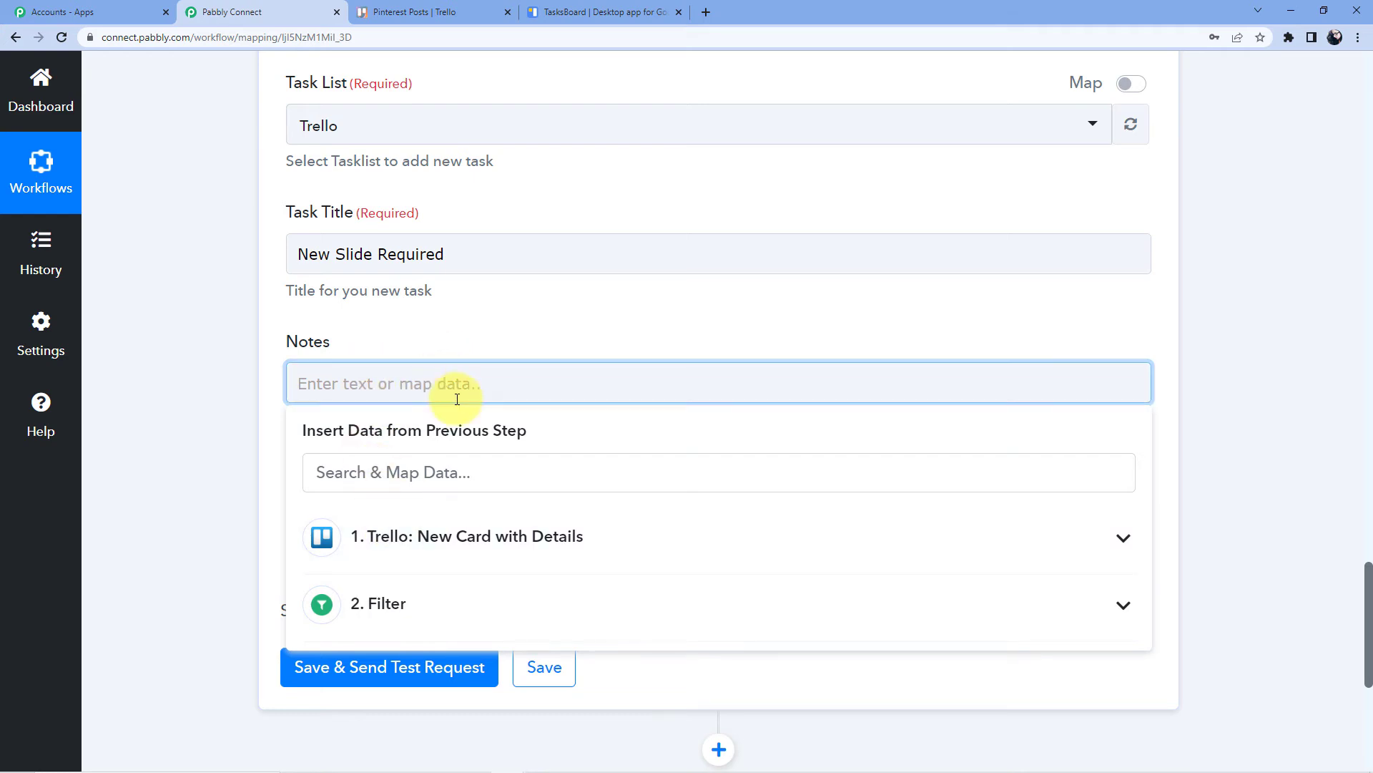
{"action": "scroll", "coordinate": [479, 405], "scroll_direction": "up", "scroll_amount": 3}
{"action": "scroll", "coordinate": [465, 522], "scroll_direction": "up", "scroll_amount": 10}
{"action": "scroll", "coordinate": [462, 526], "scroll_direction": "up", "scroll_amount": 15}
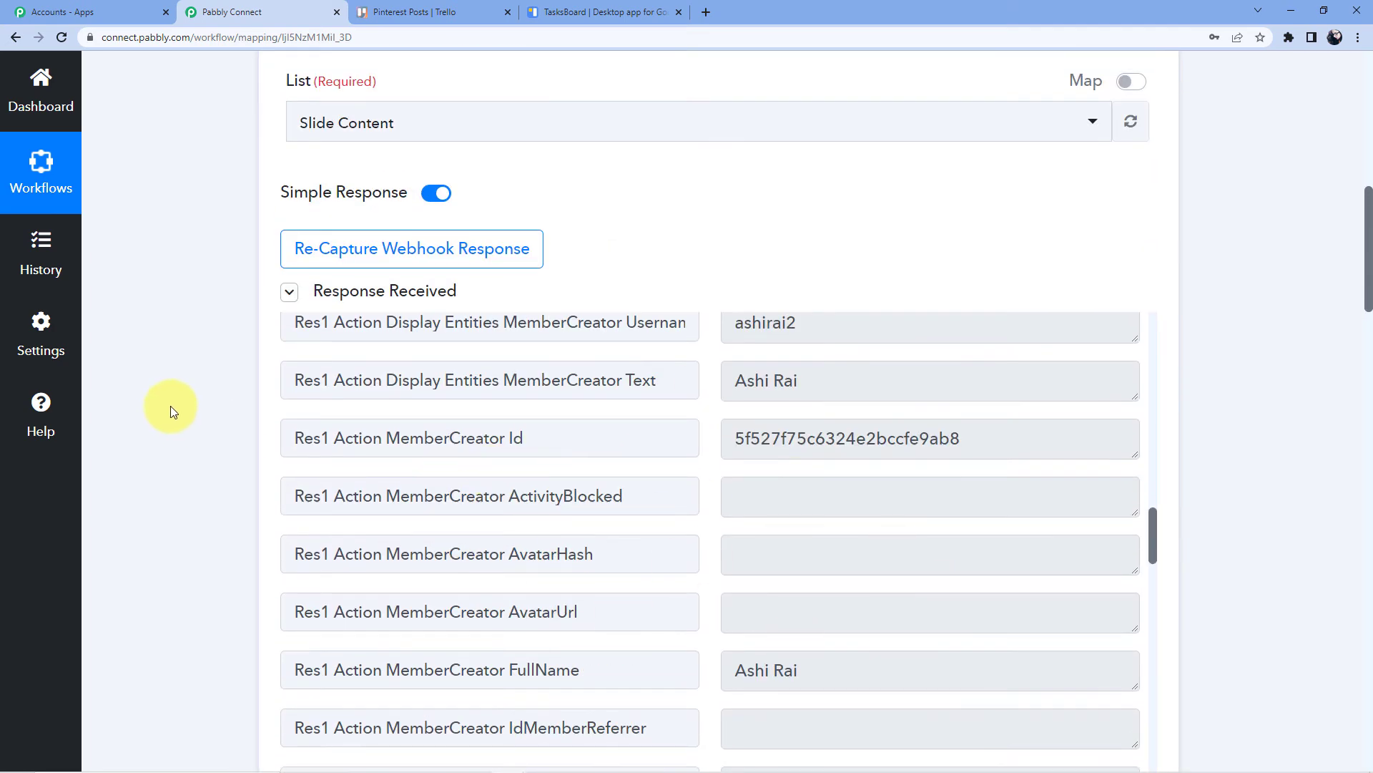
{"action": "scroll", "coordinate": [170, 408], "scroll_direction": "down", "scroll_amount": 20}
{"action": "scroll", "coordinate": [170, 406], "scroll_direction": "down", "scroll_amount": 10}
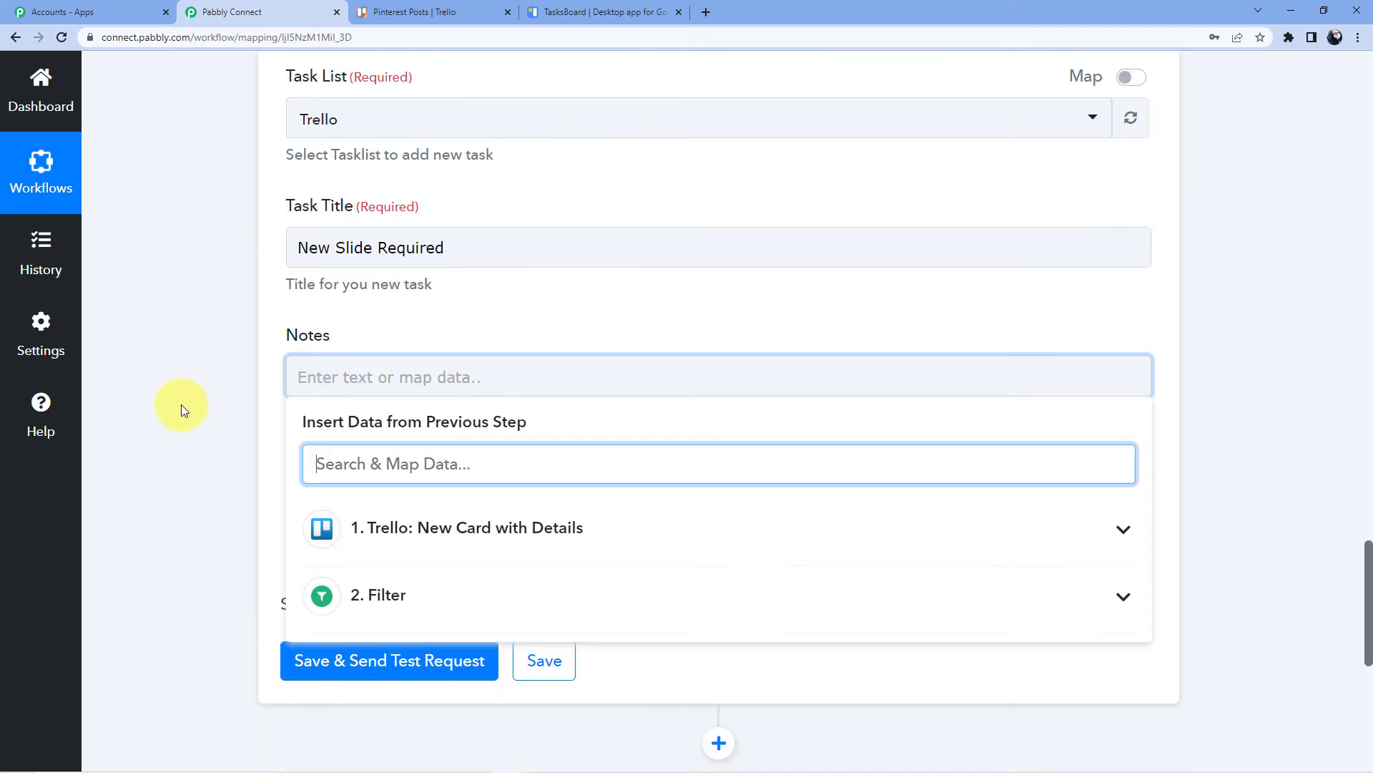
{"action": "scroll", "coordinate": [305, 358], "scroll_direction": "up", "scroll_amount": 1}
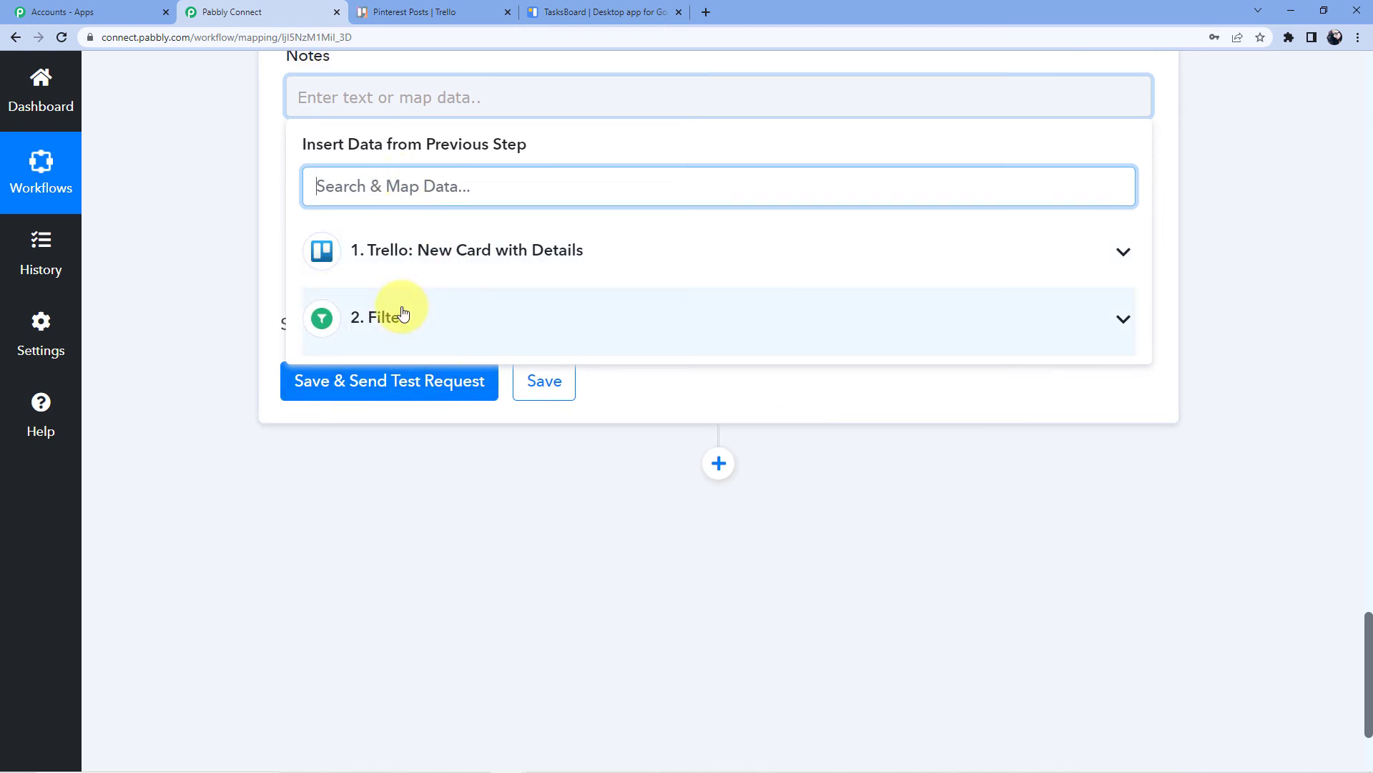
{"action": "left_click", "coordinate": [420, 266]}
{"action": "scroll", "coordinate": [491, 377], "scroll_direction": "down", "scroll_amount": 3}
{"action": "scroll", "coordinate": [522, 407], "scroll_direction": "down", "scroll_amount": 10}
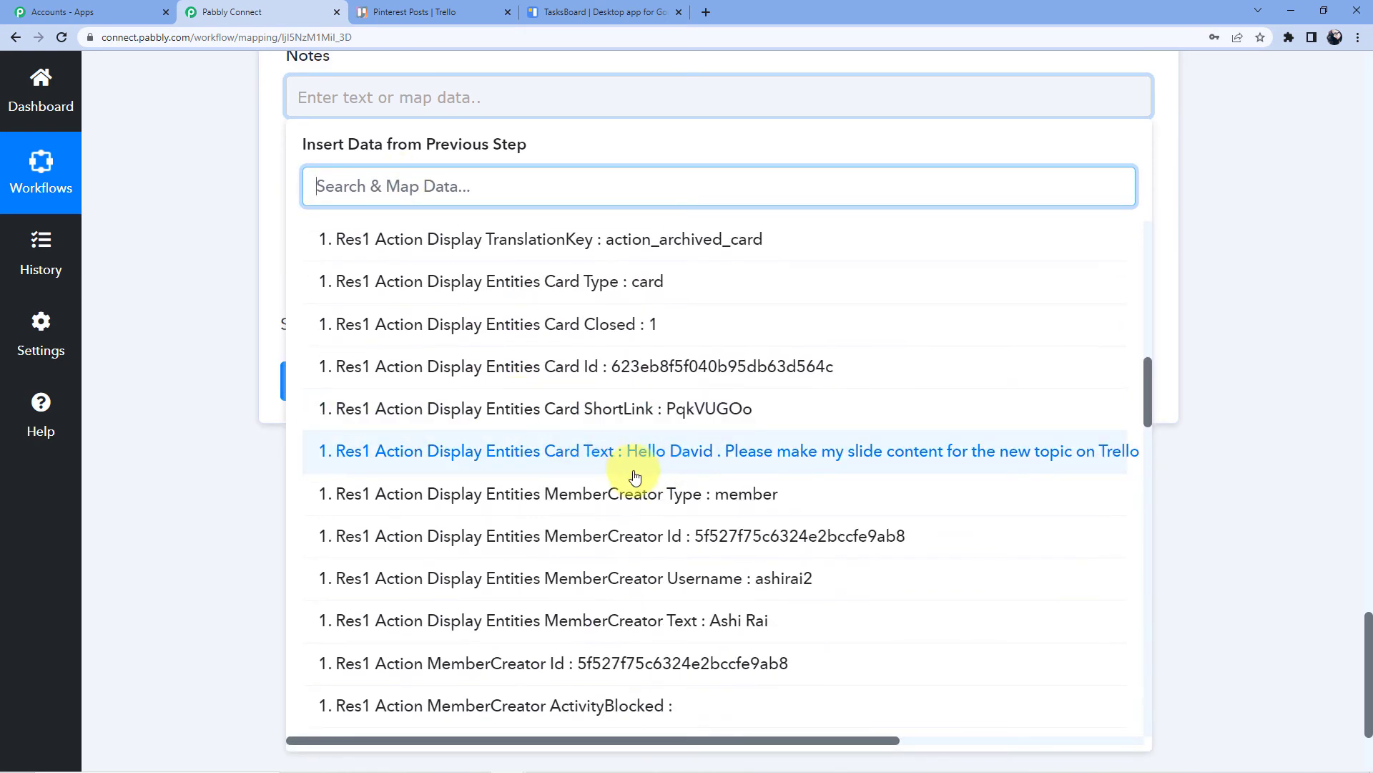
{"action": "left_click", "coordinate": [688, 453]}
{"action": "left_click", "coordinate": [174, 171]}
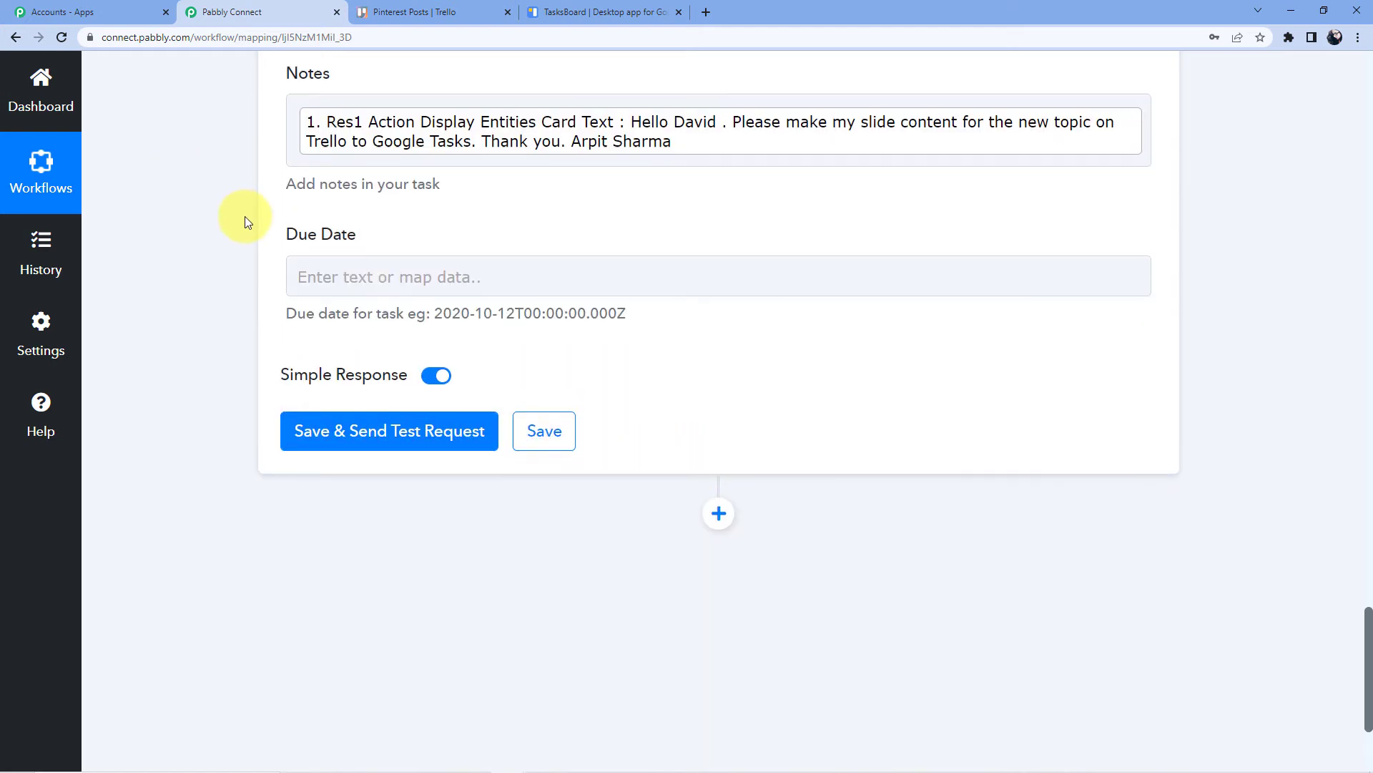
{"action": "scroll", "coordinate": [244, 216], "scroll_direction": "up", "scroll_amount": 2}
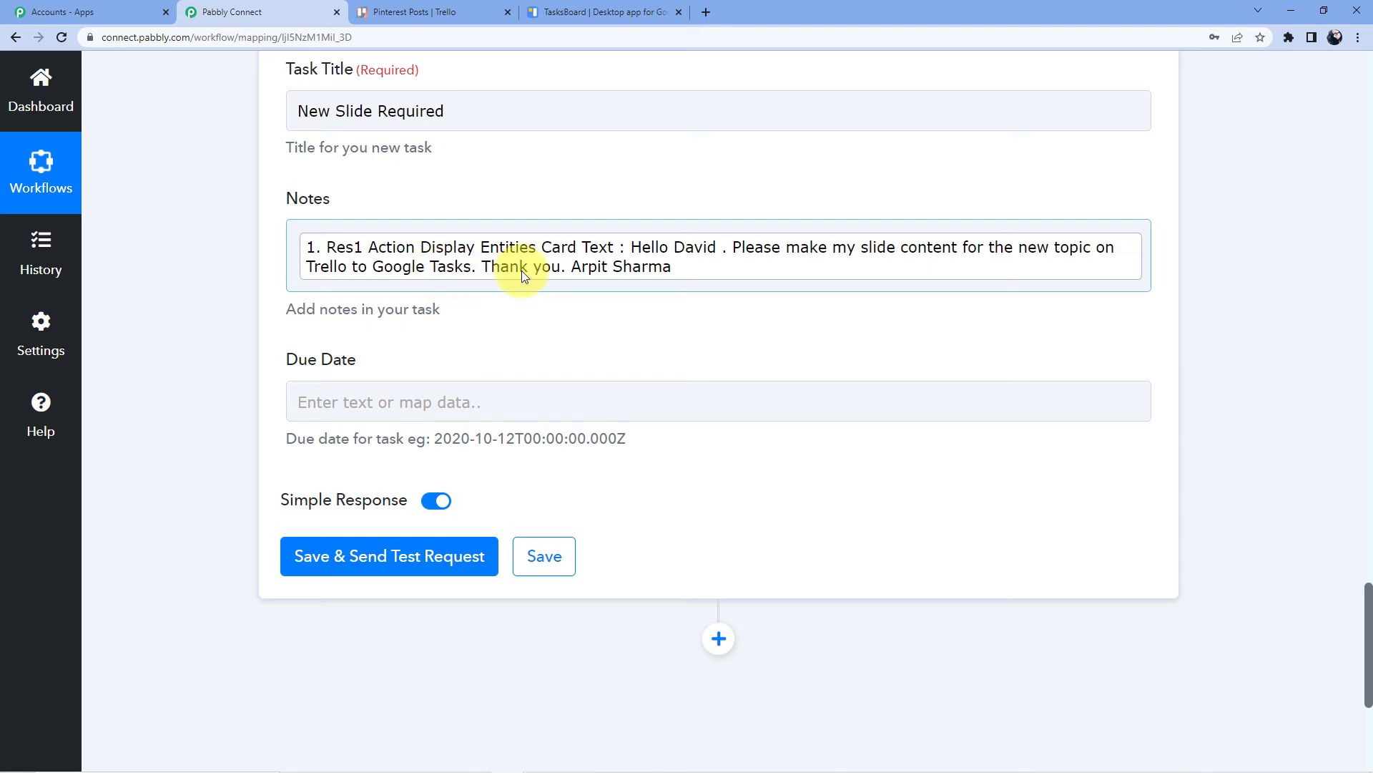
{"action": "scroll", "coordinate": [529, 251], "scroll_direction": "down", "scroll_amount": 1}
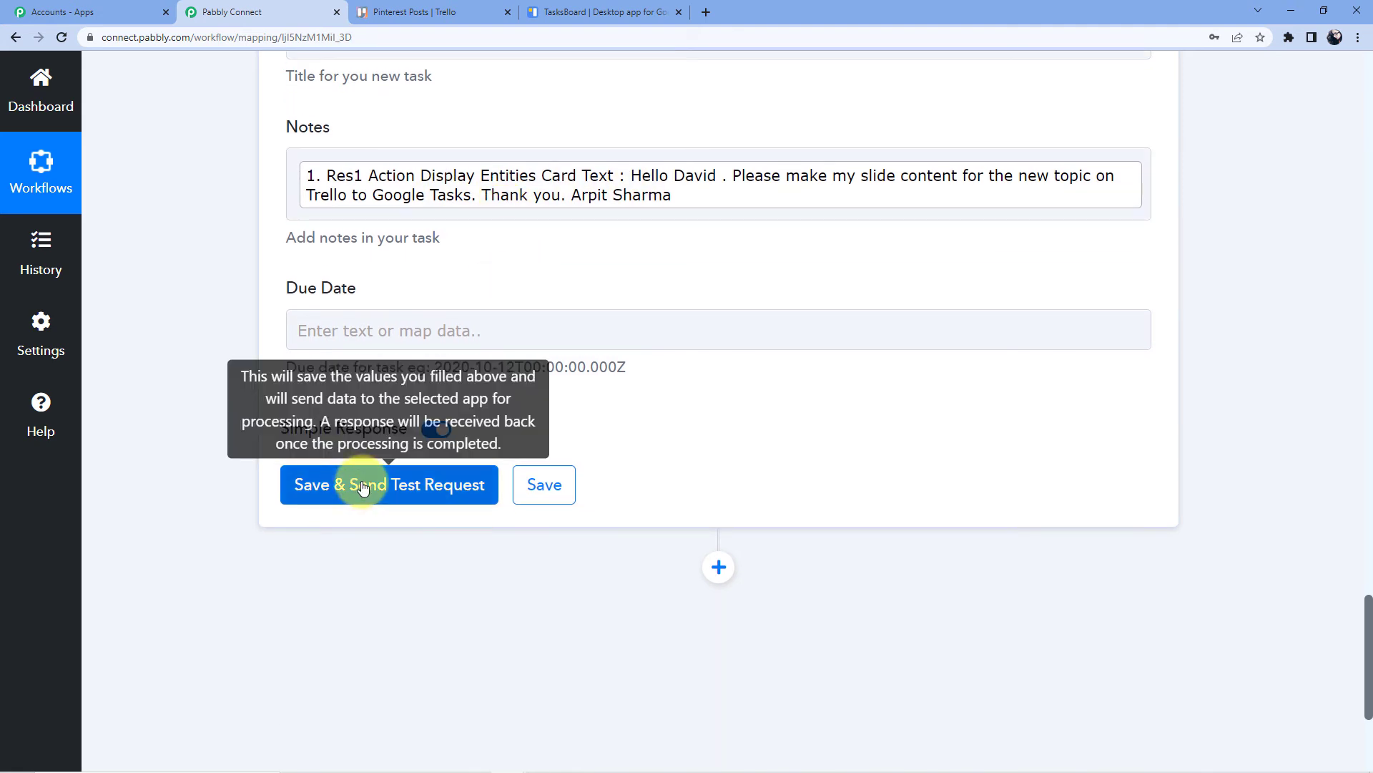
Send the Create Task test, check the returned 'New Slide Required' task, then switch to TasksBoard
{"action": "left_click", "coordinate": [362, 487]}
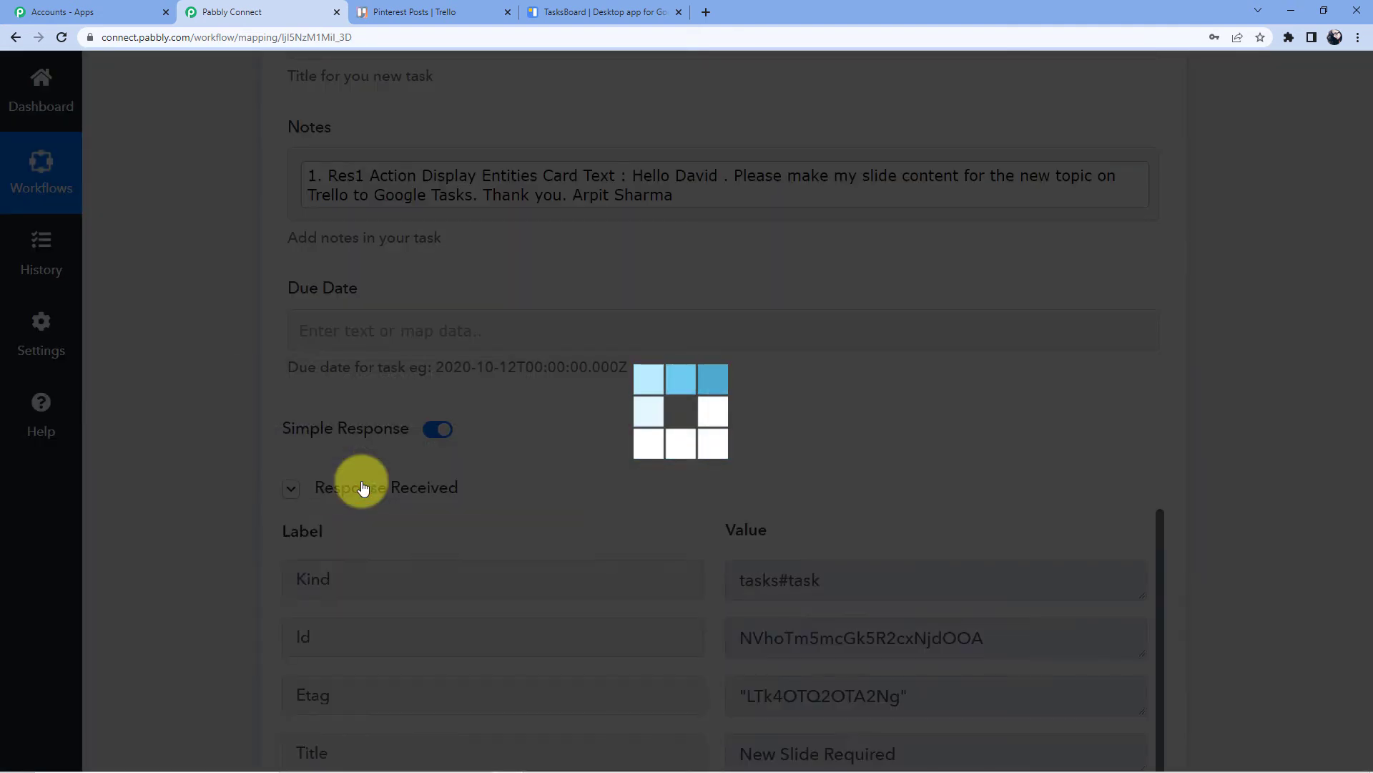
{"action": "scroll", "coordinate": [879, 428], "scroll_direction": "down", "scroll_amount": 5}
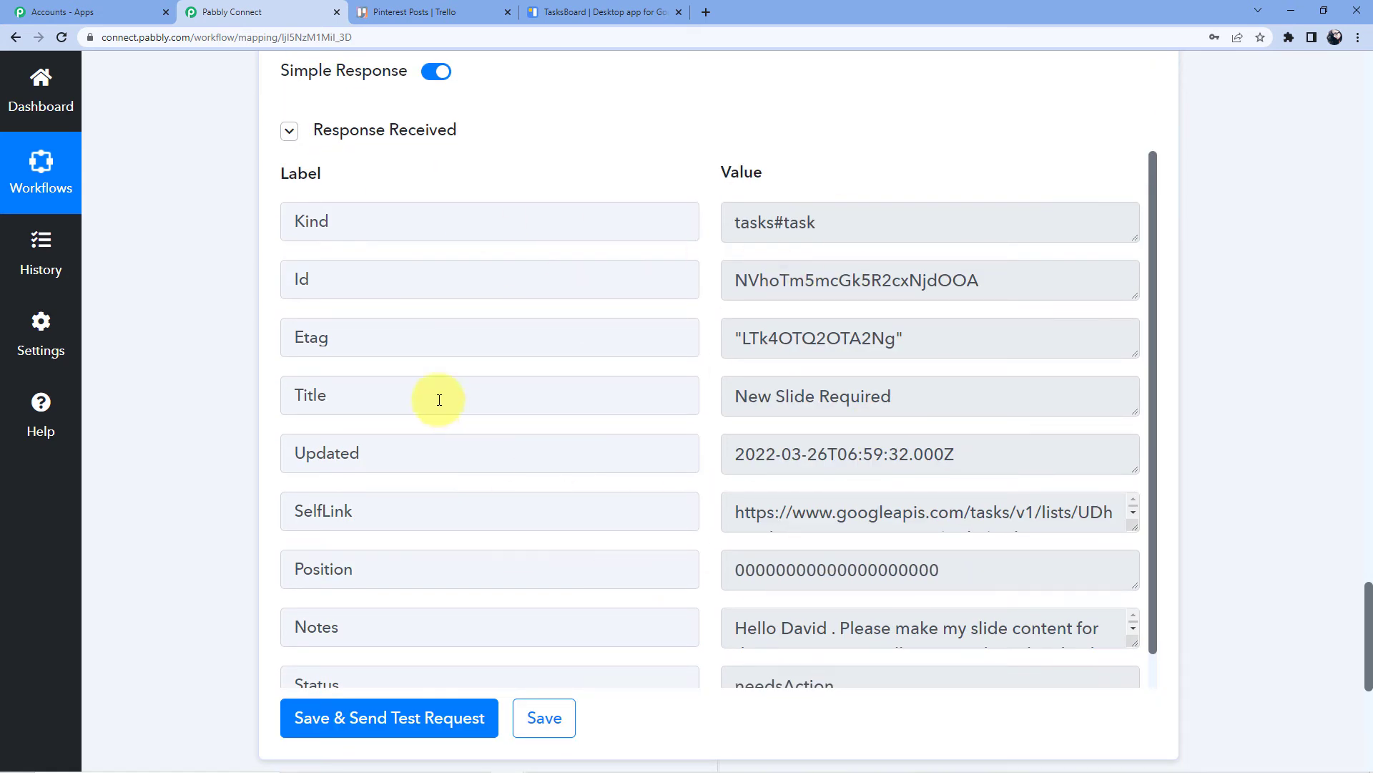
{"action": "left_click", "coordinate": [597, 12]}
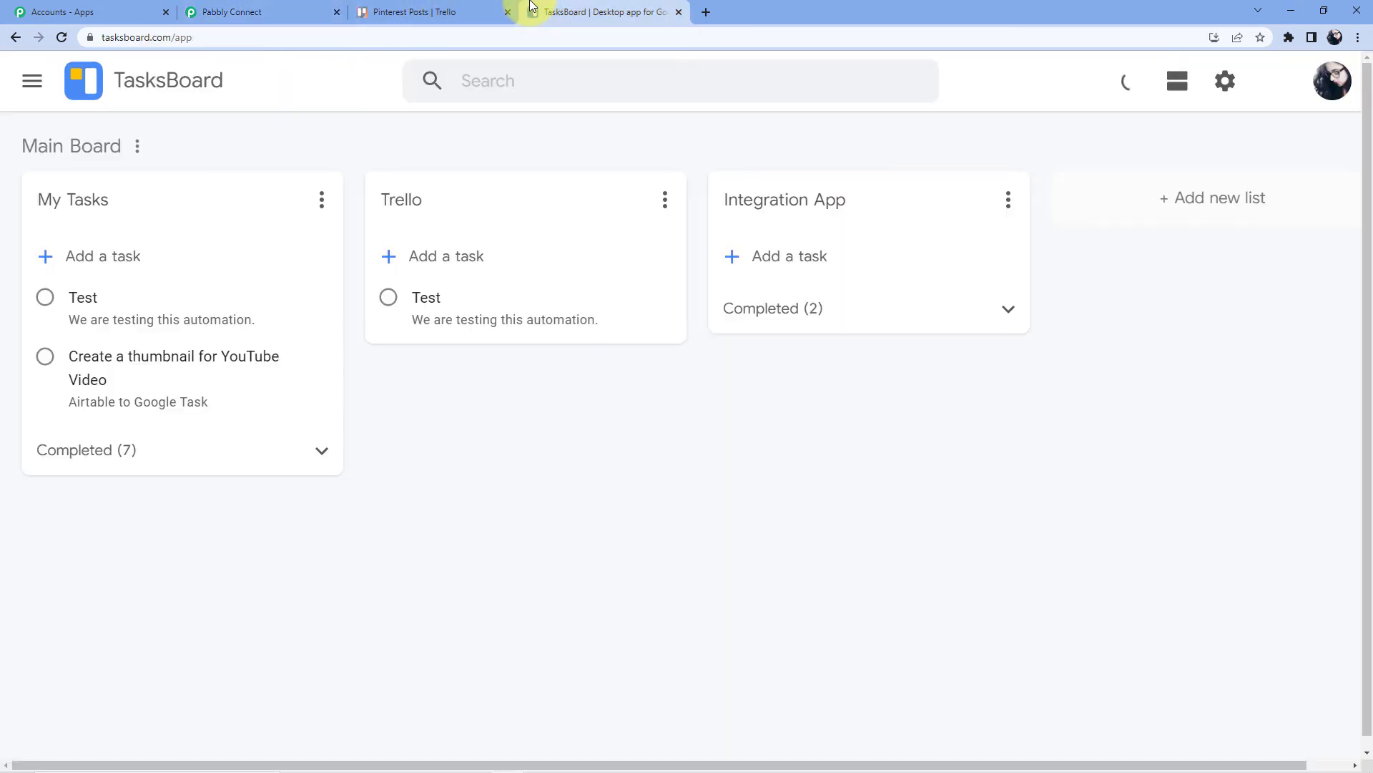
Refresh TasksBoard and read the New Slide Required task's notes, then return to Trello
{"action": "left_click", "coordinate": [60, 42]}
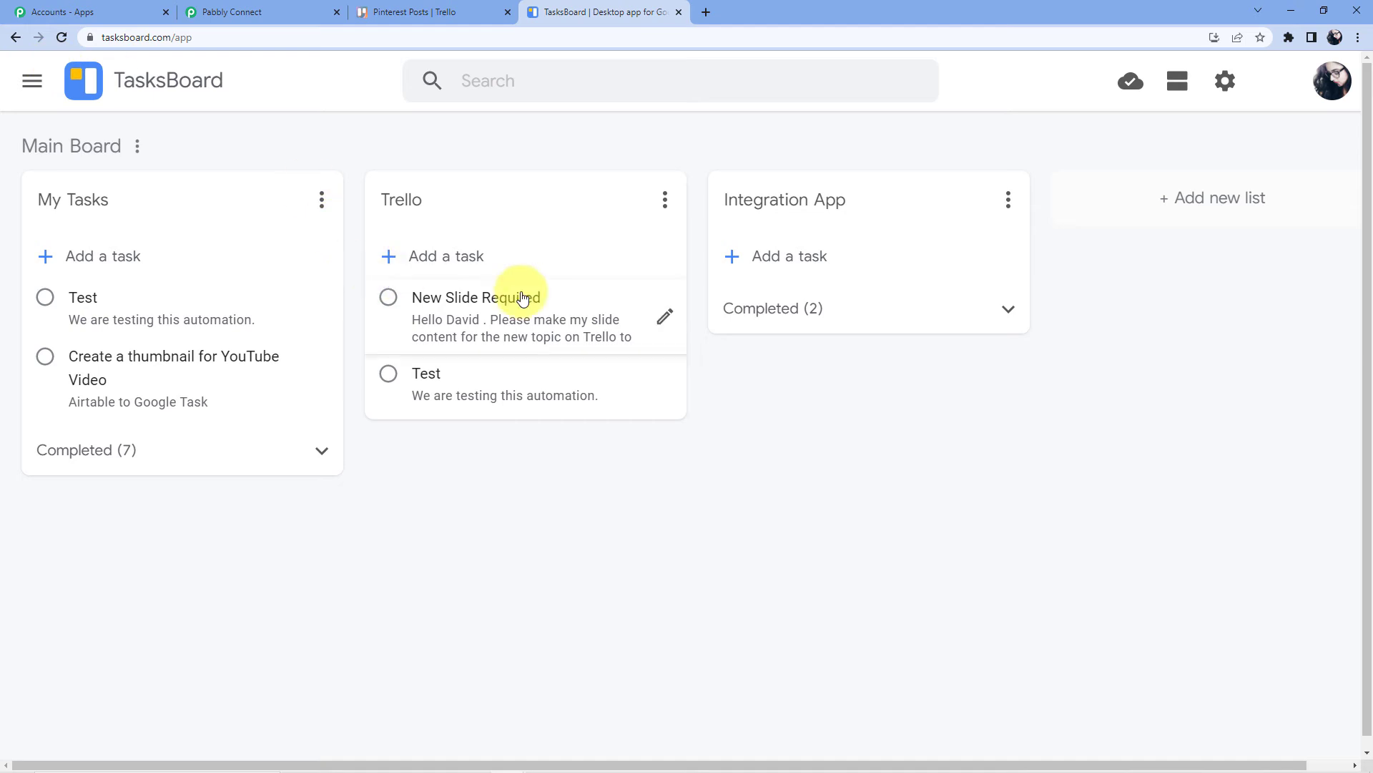
{"action": "left_click", "coordinate": [489, 315]}
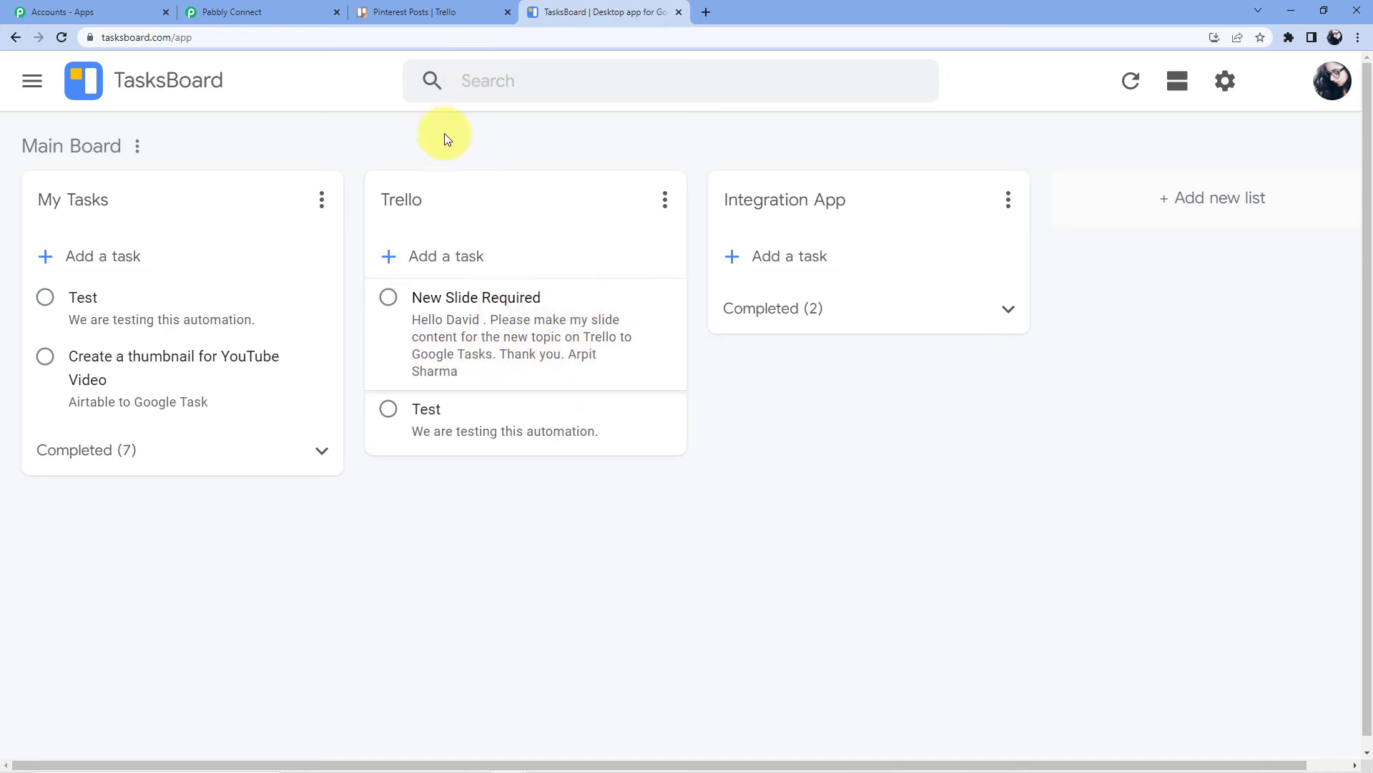
{"action": "left_click", "coordinate": [429, 22]}
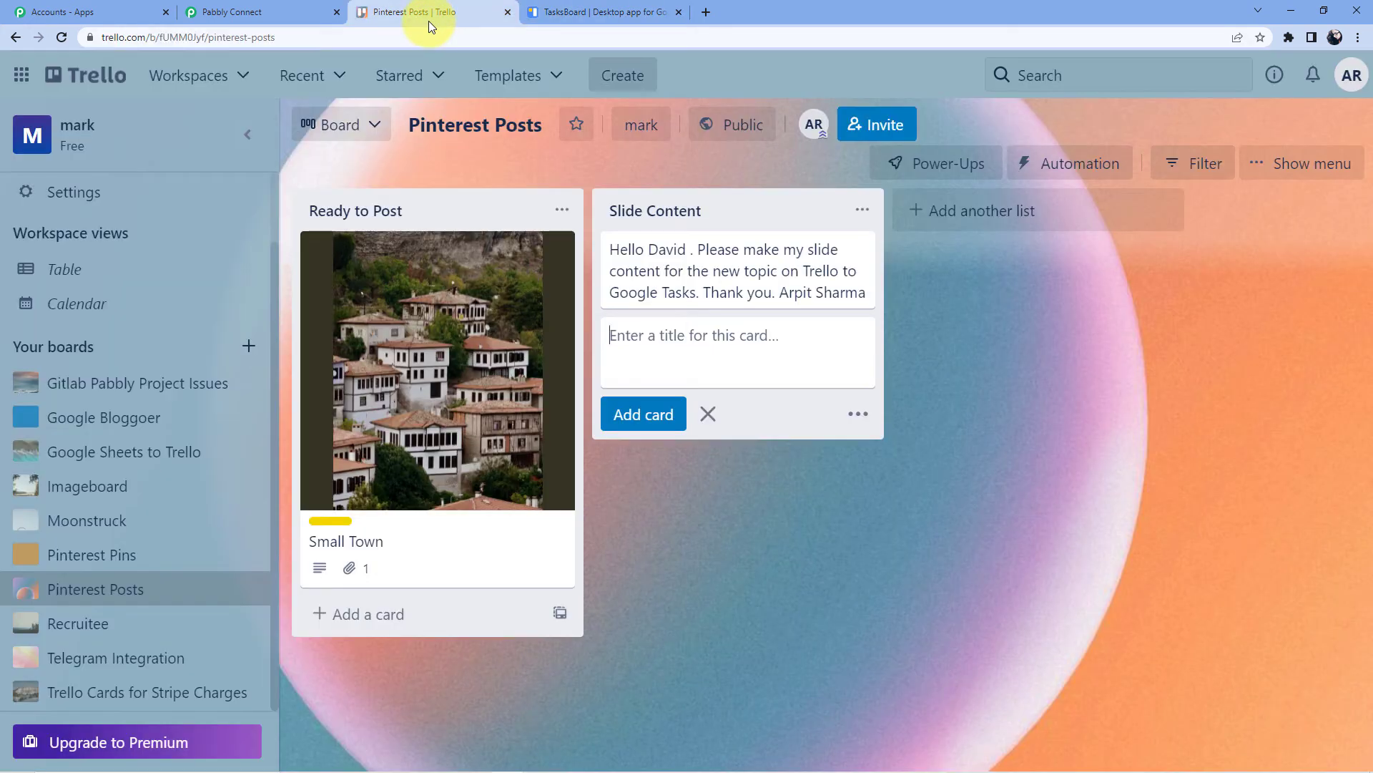
Copy the text of the existing Slide Content request card
{"action": "left_click", "coordinate": [983, 303]}
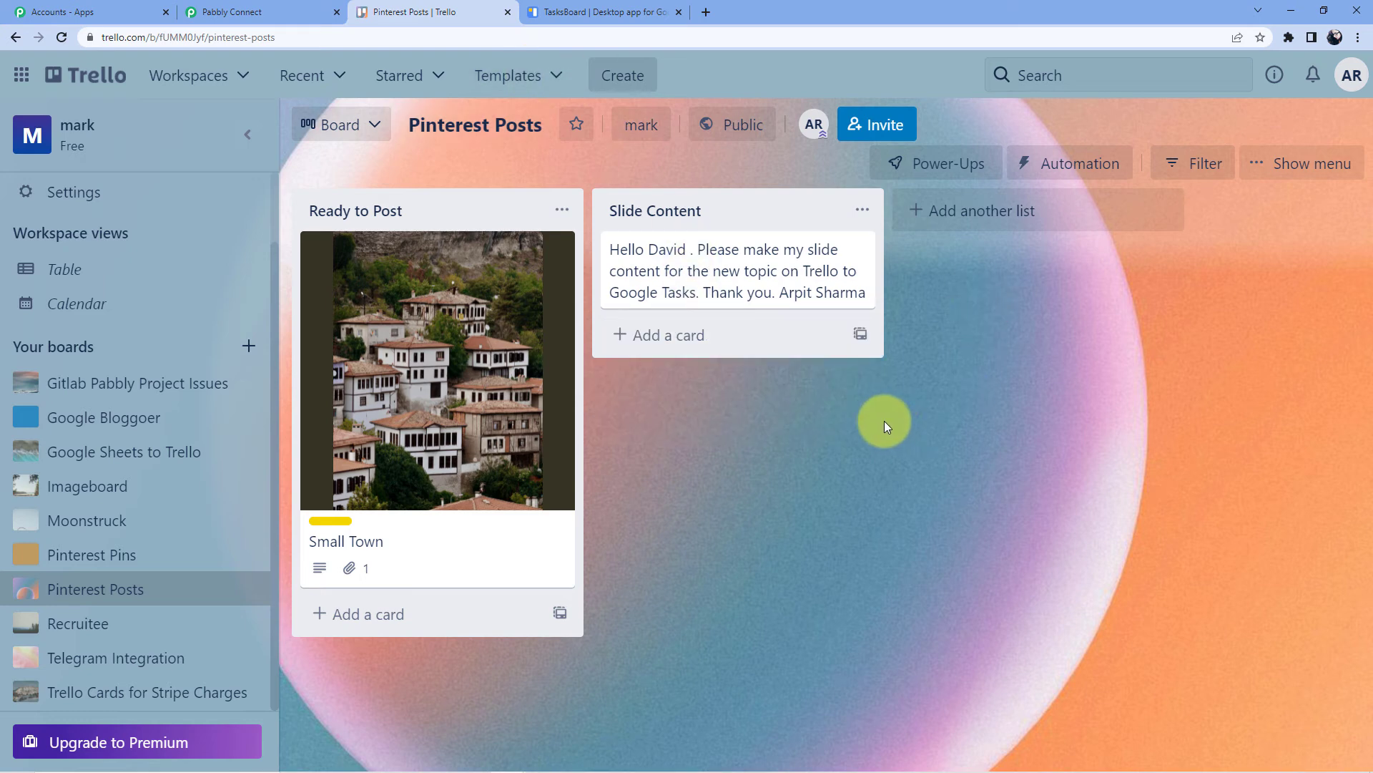
{"action": "left_click", "coordinate": [685, 337]}
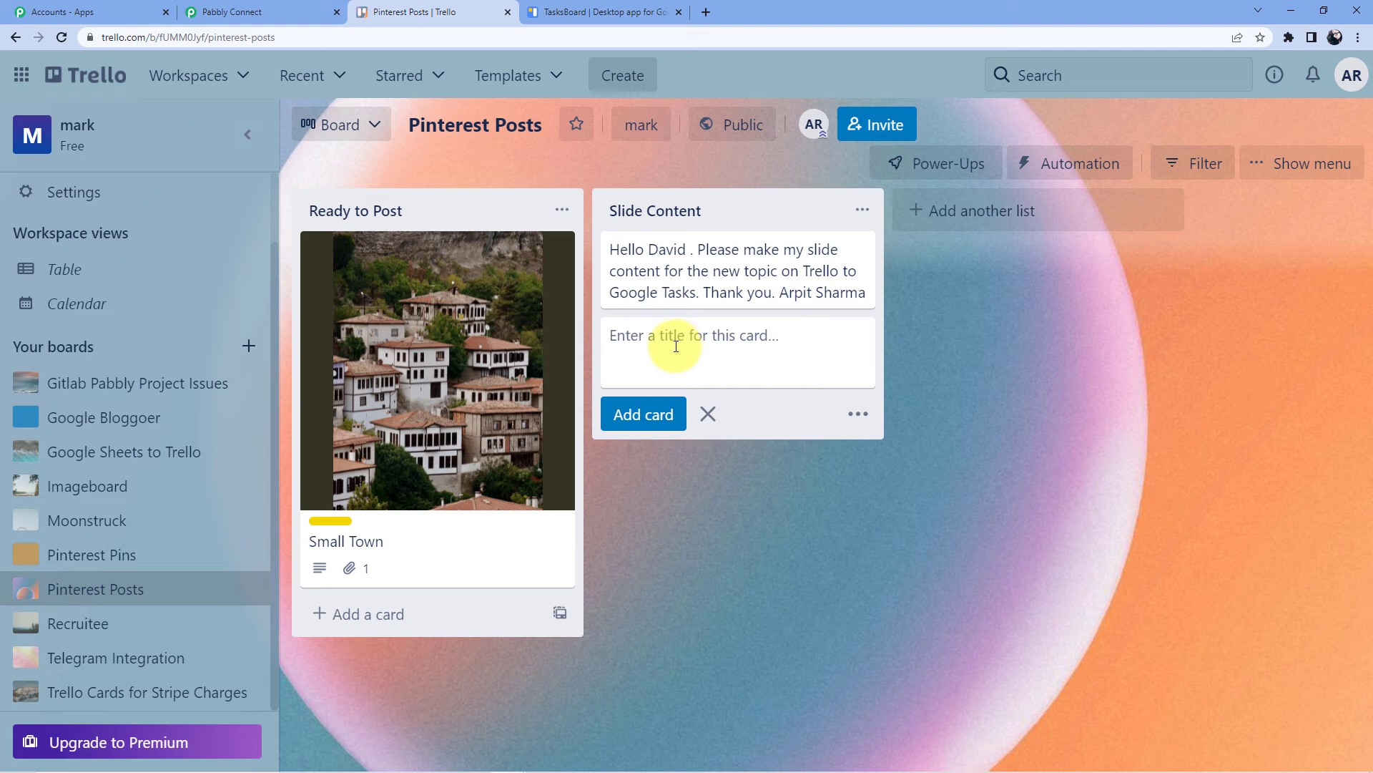
{"action": "left_click_drag", "start_coordinate": [608, 253], "coordinate": [643, 259]}
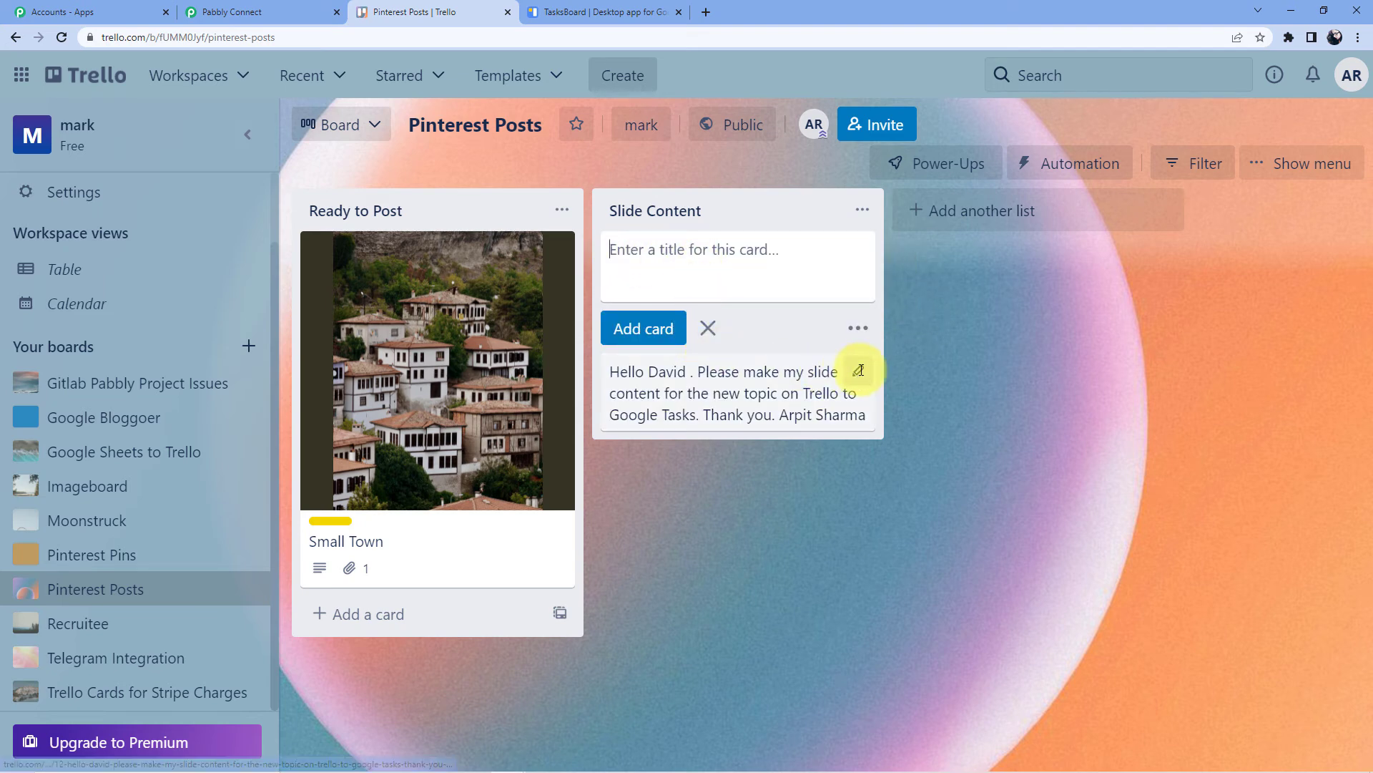
{"action": "left_click", "coordinate": [858, 369]}
{"action": "right_click", "coordinate": [712, 405]}
{"action": "left_click", "coordinate": [700, 435]}
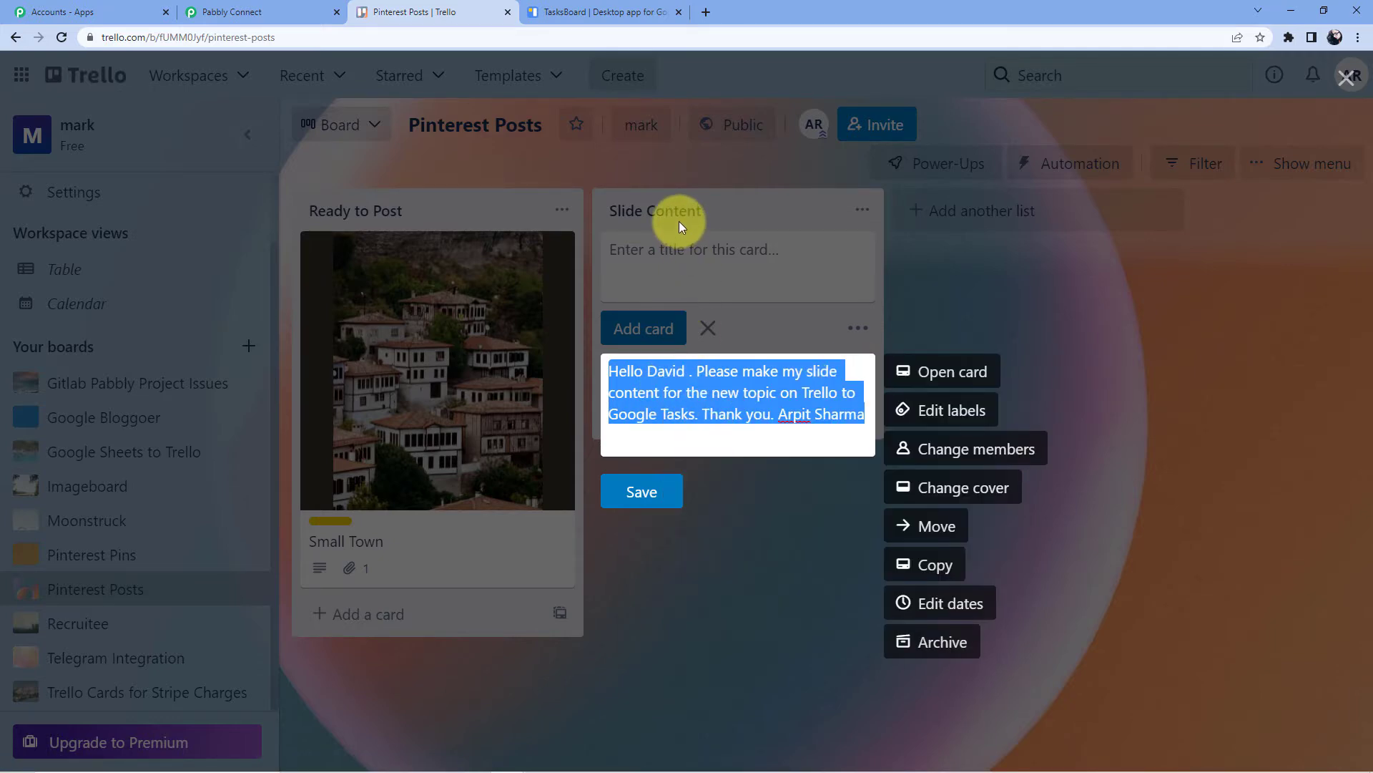
{"action": "left_click", "coordinate": [669, 215]}
{"action": "left_click", "coordinate": [676, 250]}
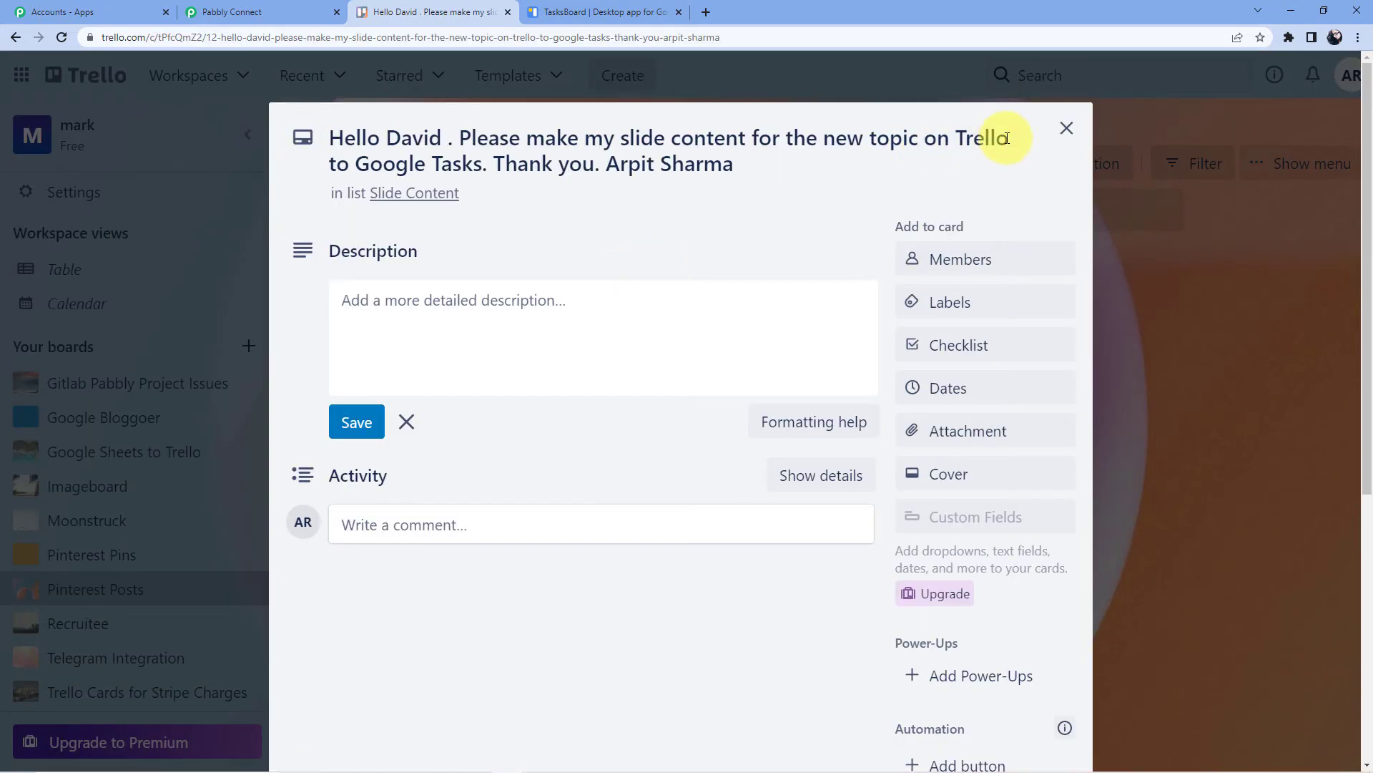
{"action": "left_click", "coordinate": [1066, 129]}
Paste it into a new card and change the topic to 'Asana to Google Sheets'
{"action": "left_click", "coordinate": [658, 336]}
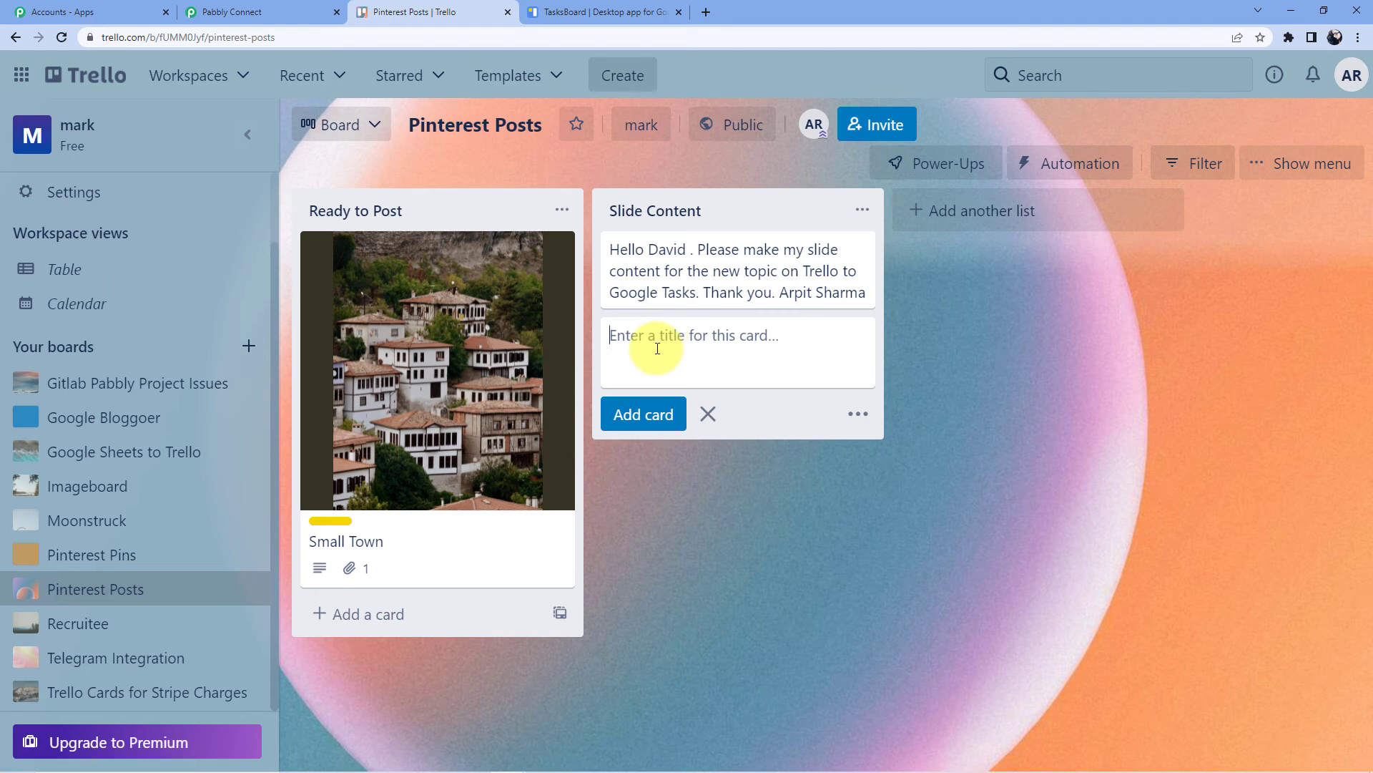
{"action": "key", "text": "ctrl+v"}
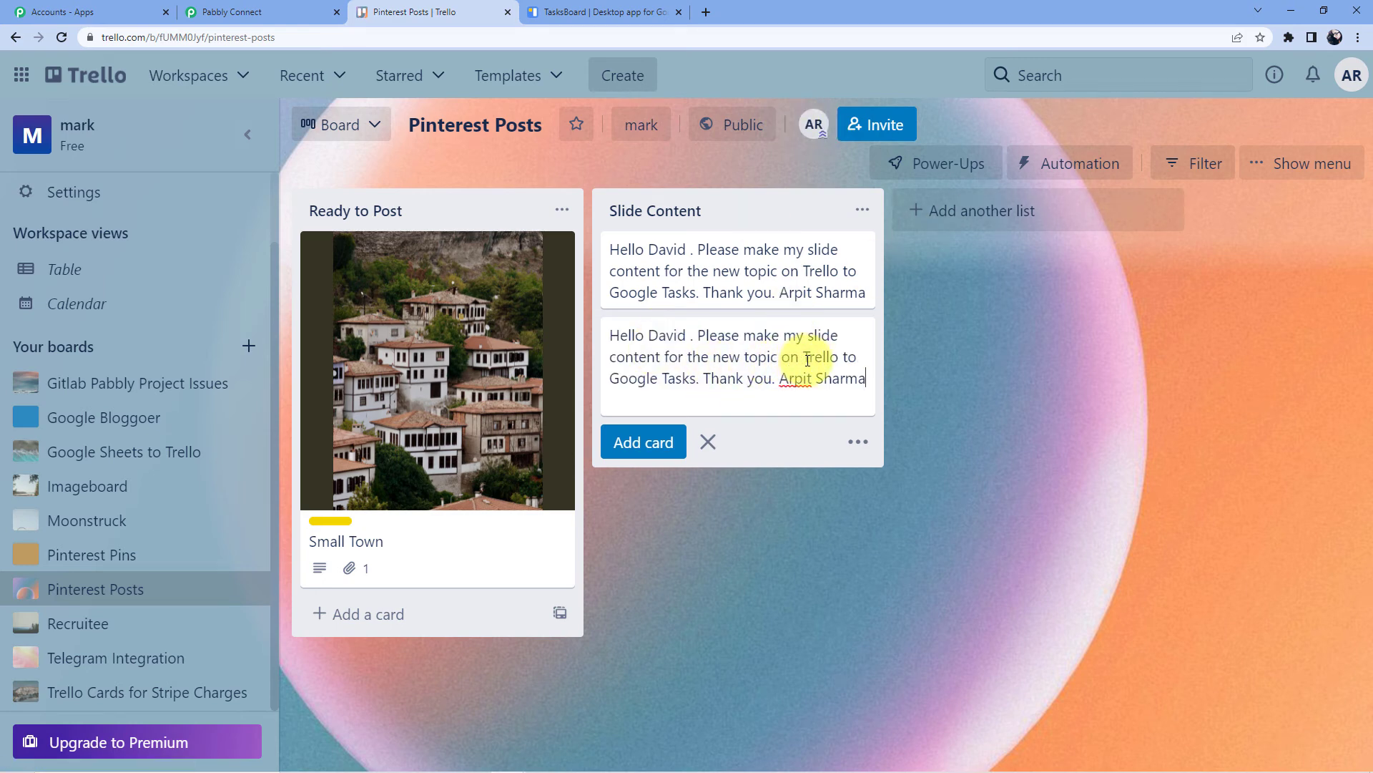
{"action": "left_click_drag", "start_coordinate": [819, 357], "coordinate": [859, 358]}
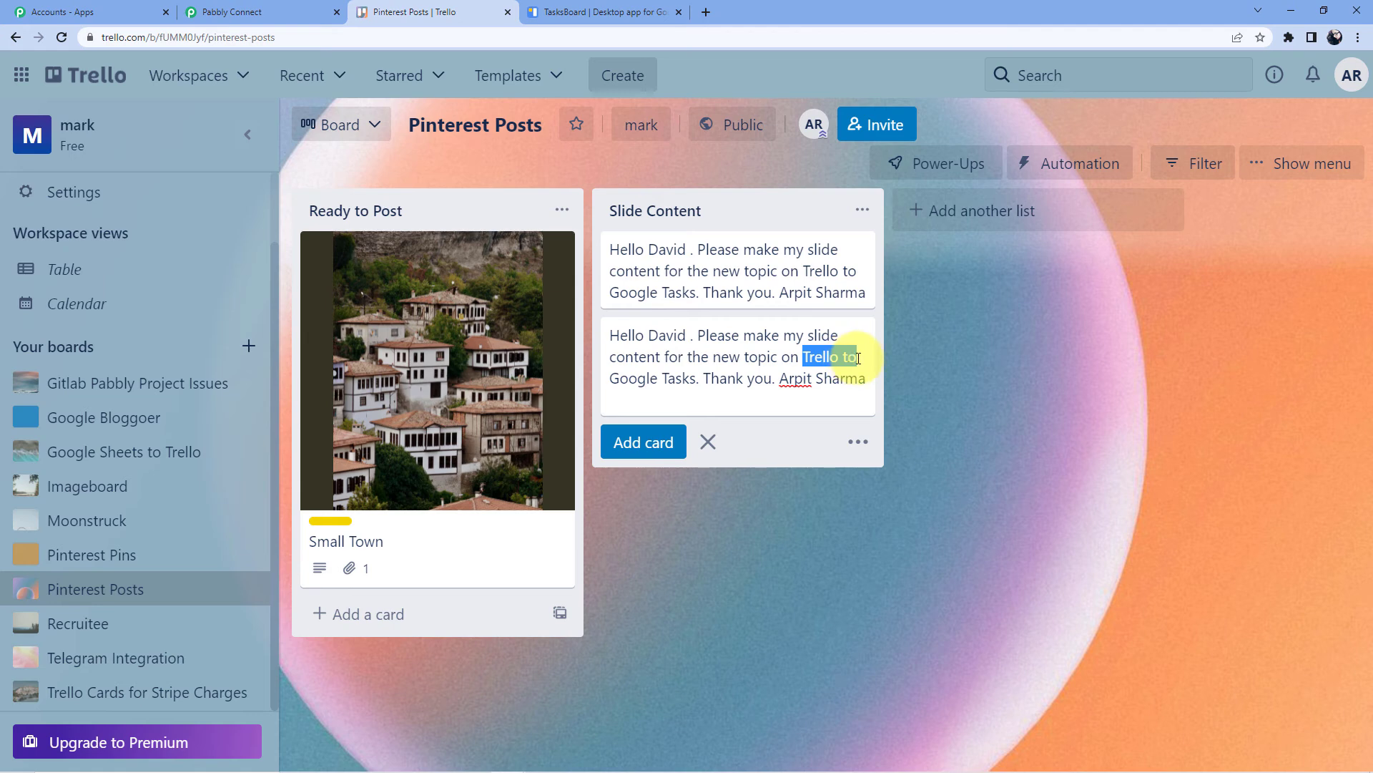
{"action": "key", "text": "BackSpace"}
{"action": "left_click_drag", "start_coordinate": [644, 377], "coordinate": [609, 380]}
{"action": "key", "text": "BackSpace"}
{"action": "key", "text": "BackSpace"}
{"action": "key", "text": "BackSpace"}
{"action": "key", "text": "BackSpace"}
{"action": "key", "text": "BackSpace"}
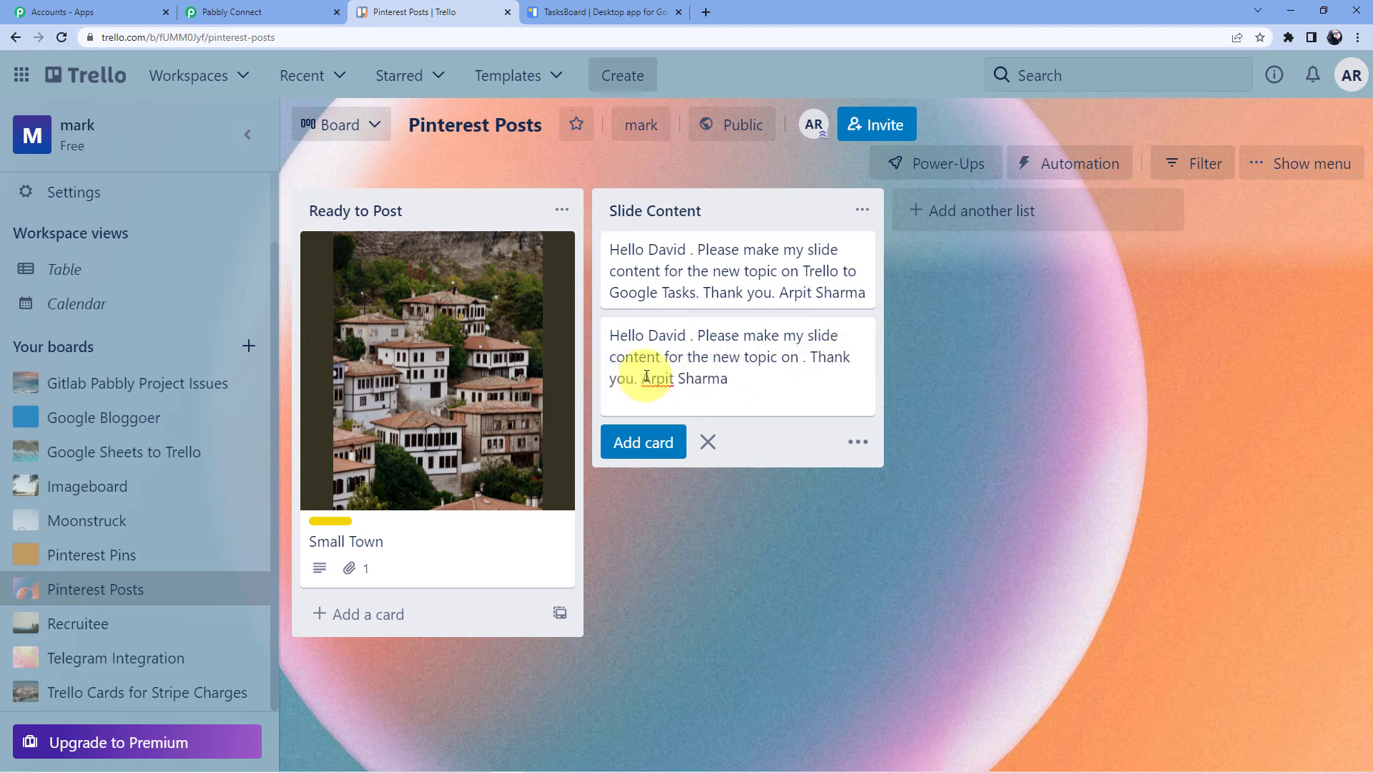
{"action": "type", "text": "Asana to"}
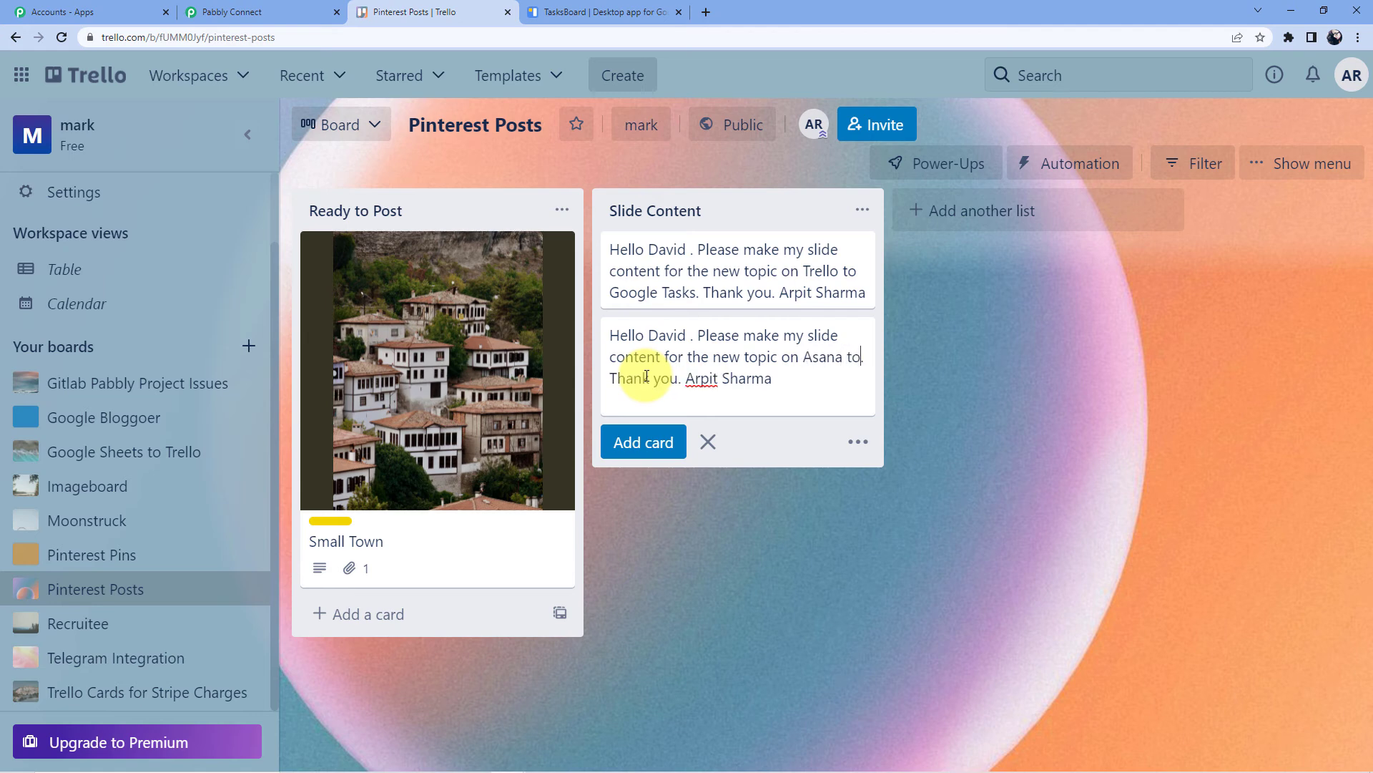
{"action": "type", "text": " Google Shee"}
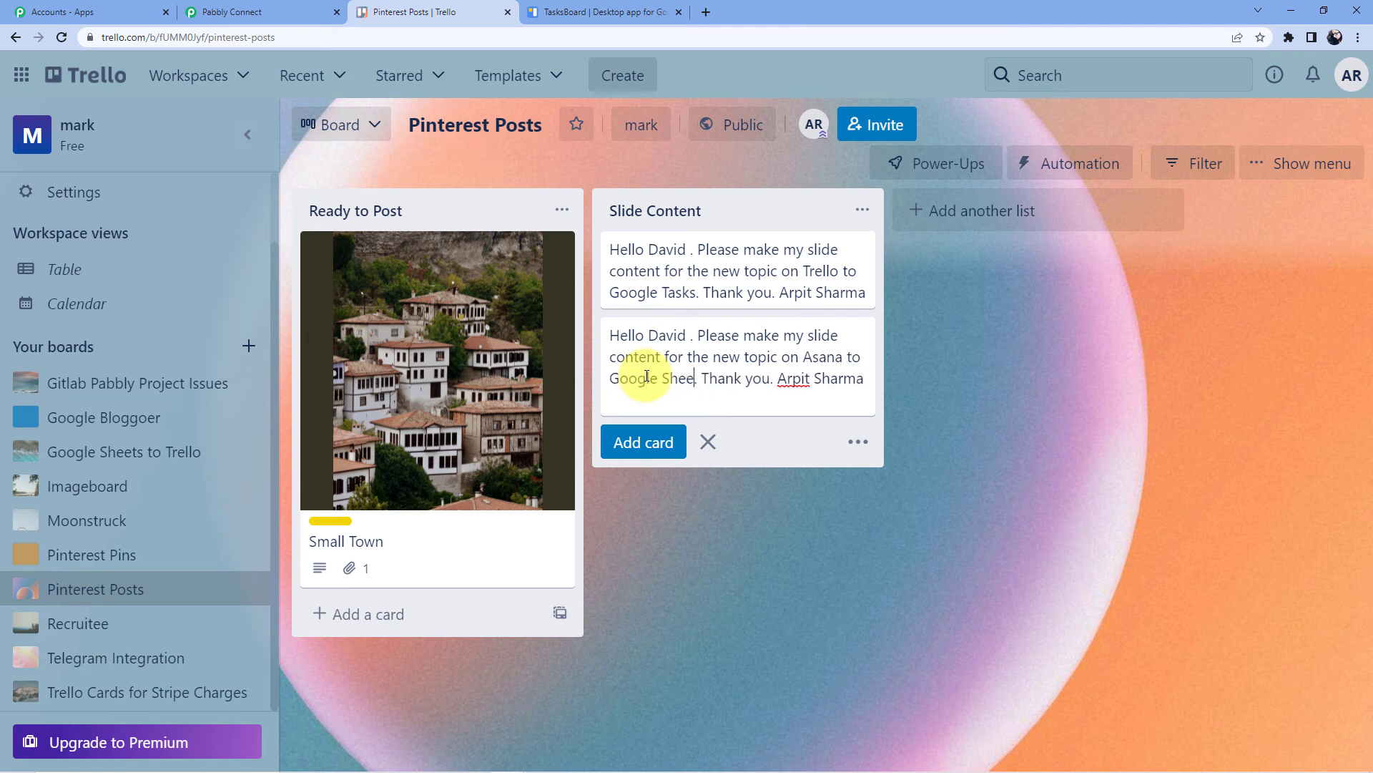
{"action": "type", "text": "ts"}
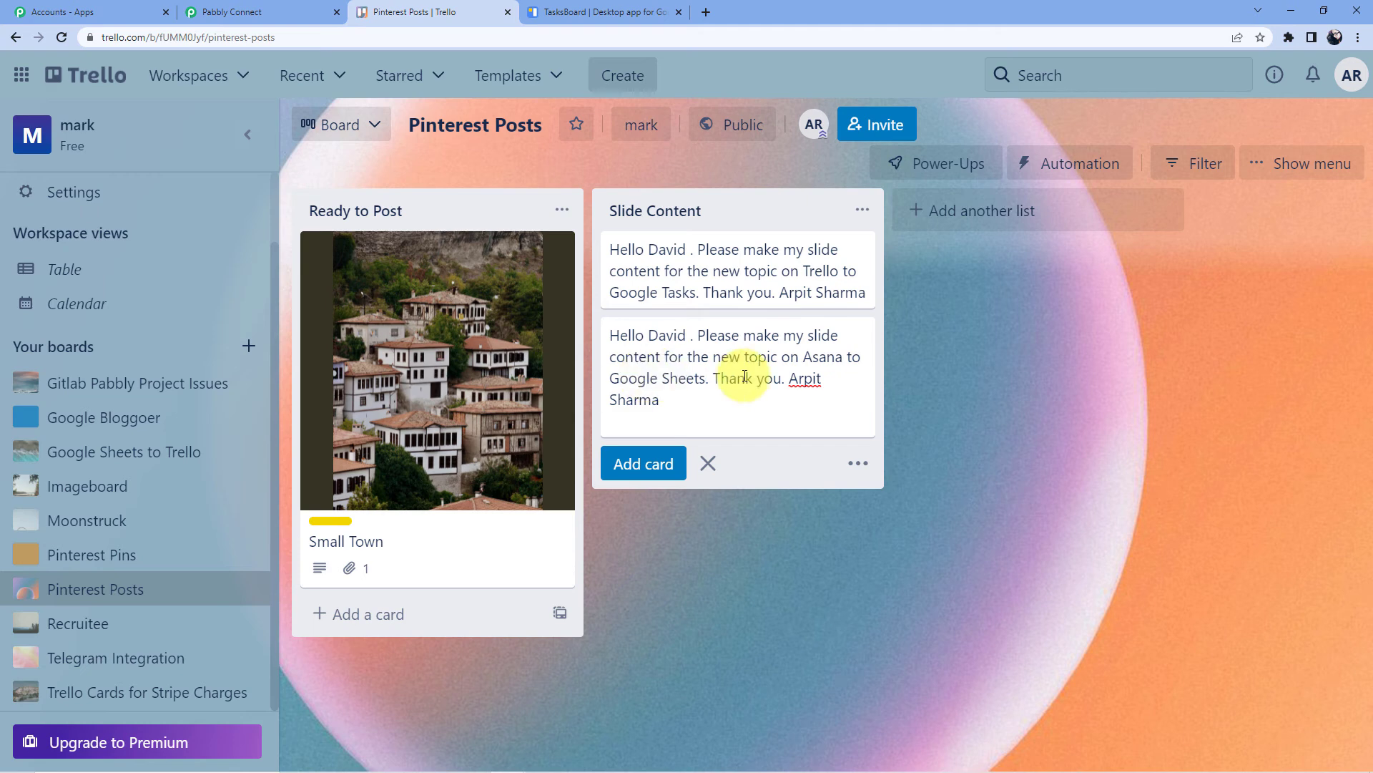
Replace the requester's name with a different person's name and add the card
{"action": "left_click_drag", "start_coordinate": [659, 399], "coordinate": [613, 399]}
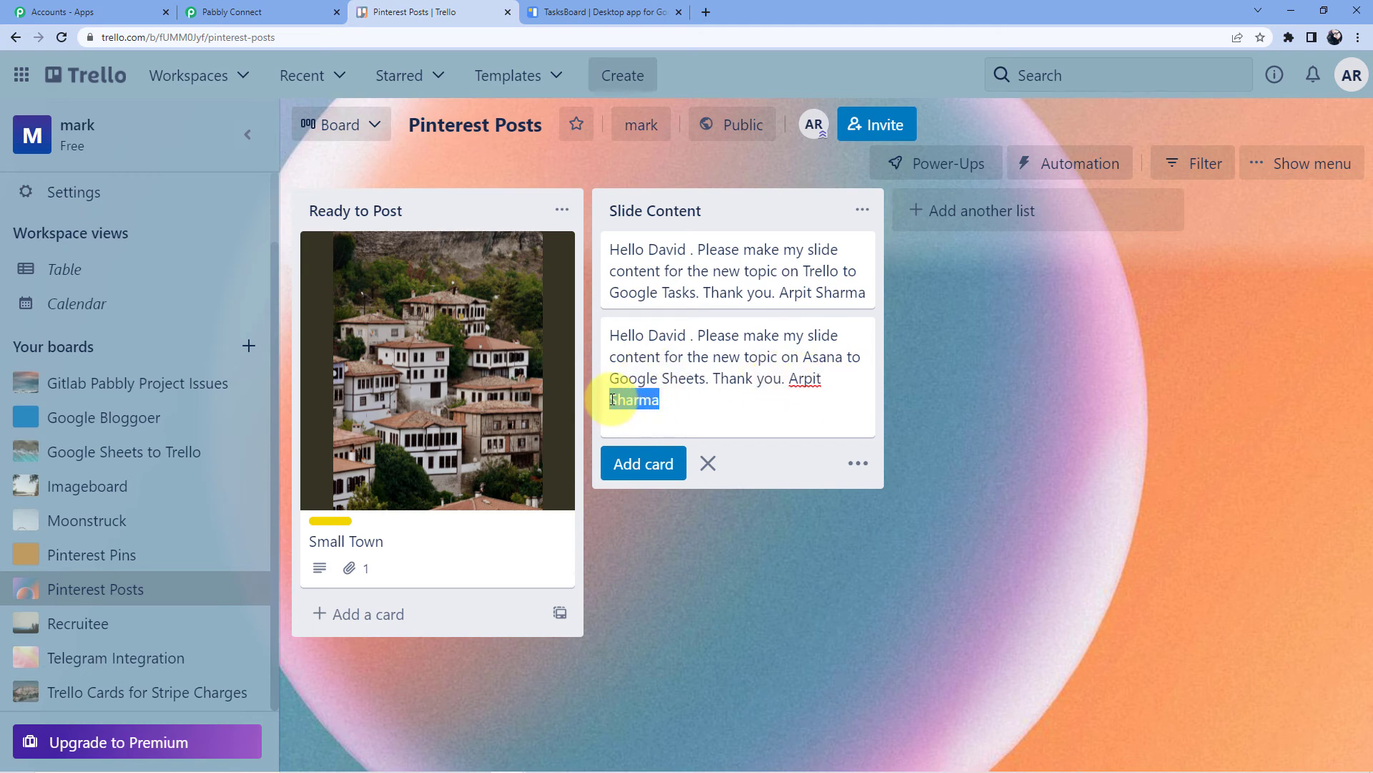
{"action": "key", "text": "BackSpace"}
{"action": "left_click_drag", "start_coordinate": [827, 380], "coordinate": [787, 385]}
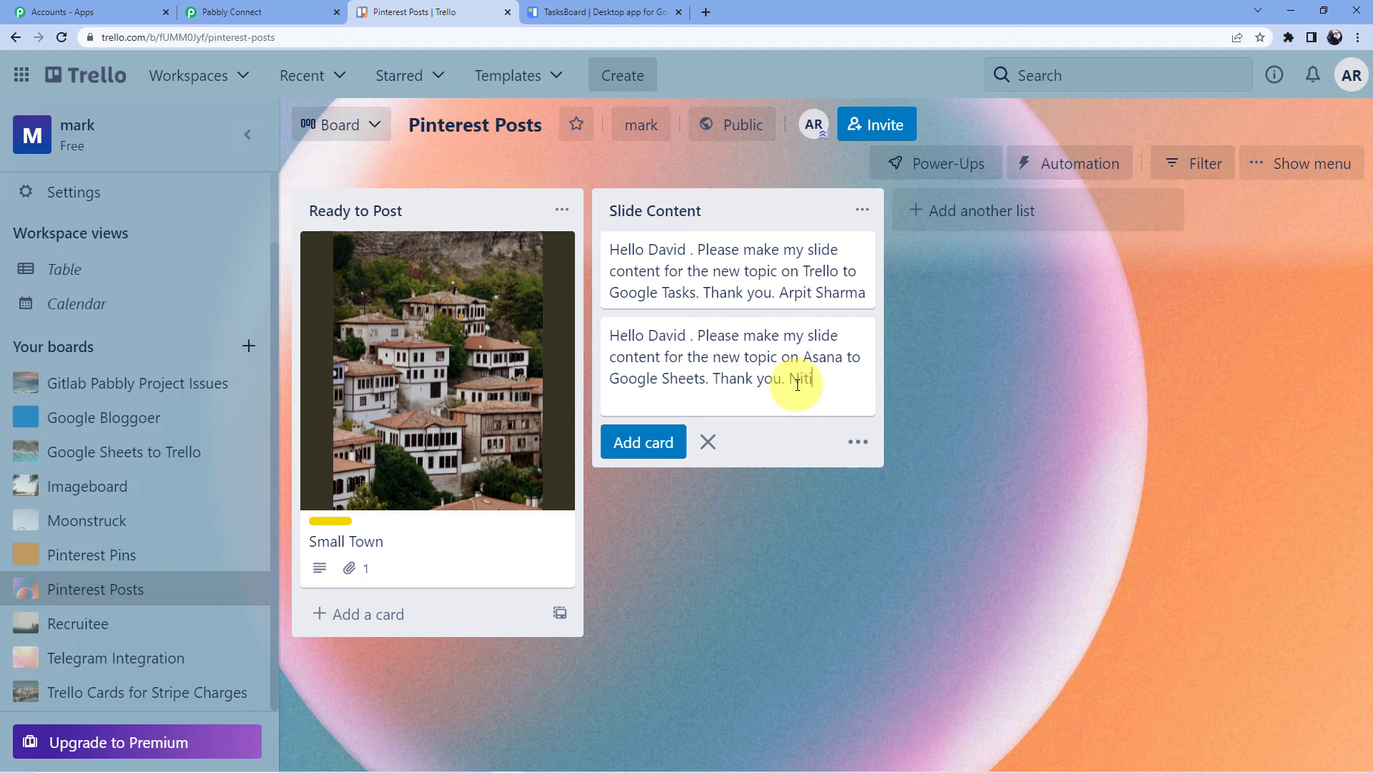
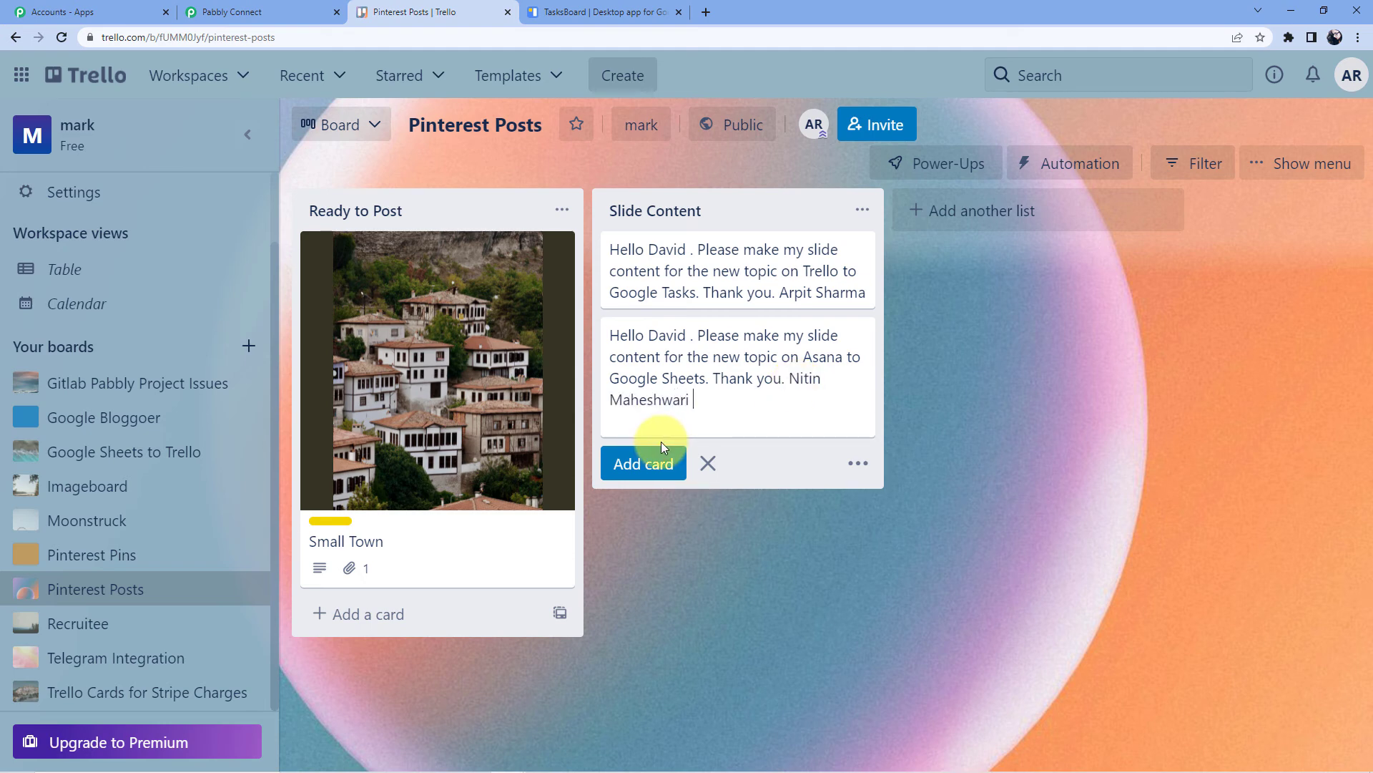
{"action": "left_click", "coordinate": [655, 463]}
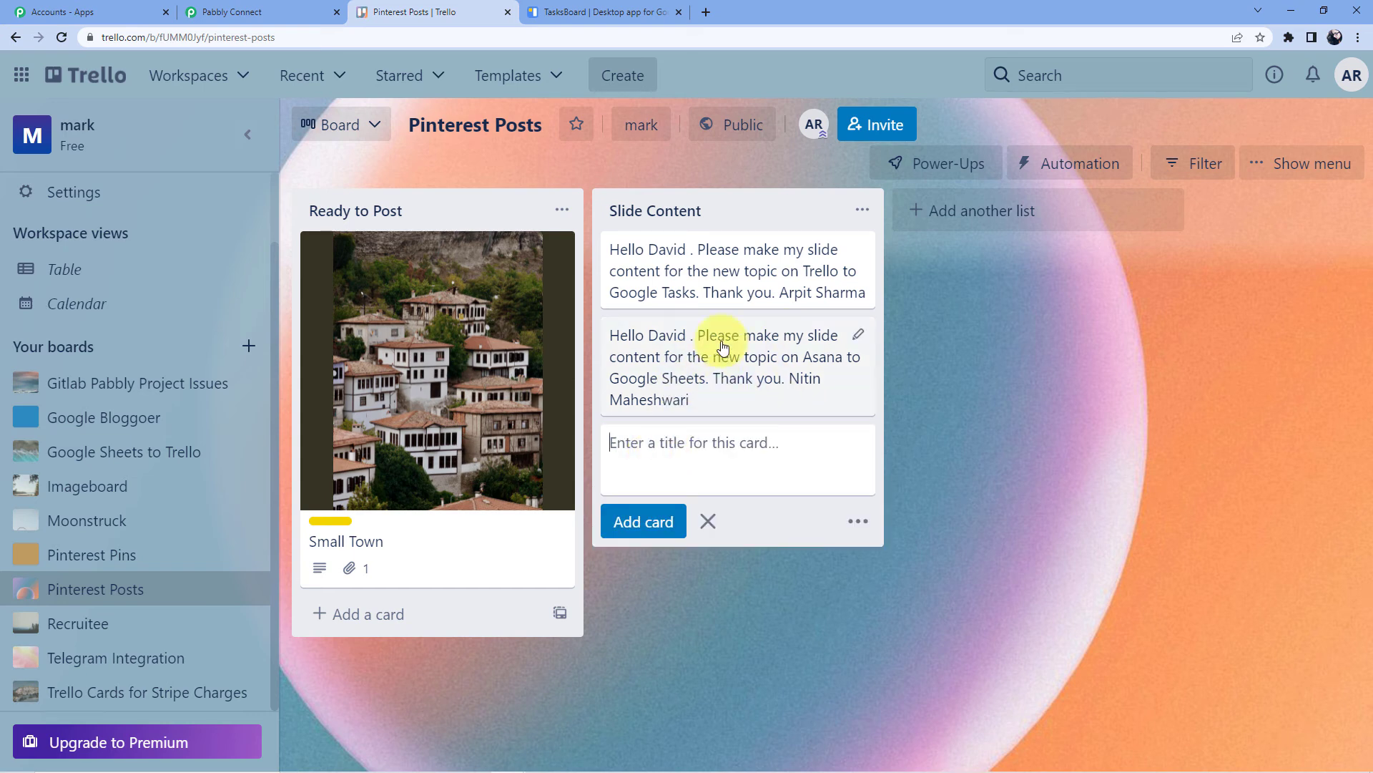
{"action": "left_click", "coordinate": [311, 8]}
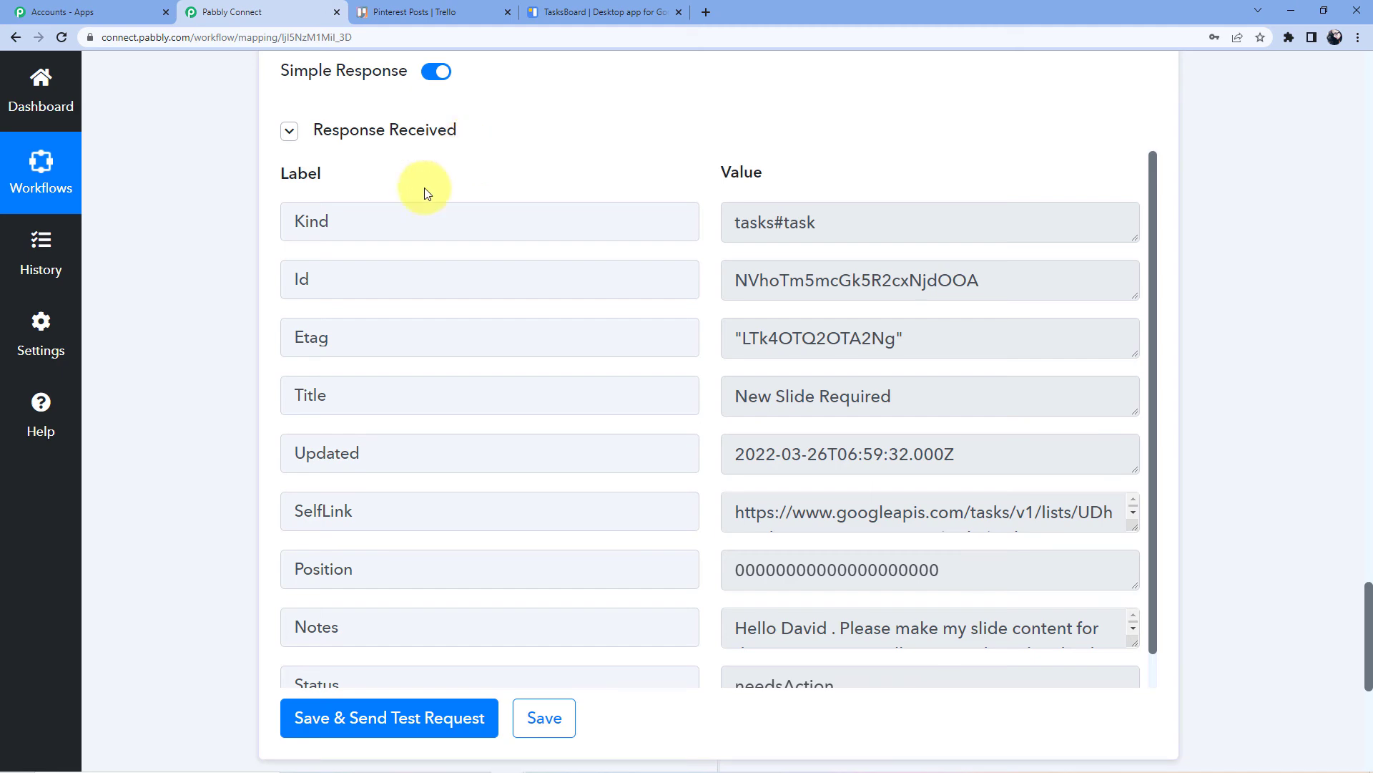
Scroll up through the Google Tasks action and switch to TasksBoard
{"action": "scroll", "coordinate": [481, 258], "scroll_direction": "up", "scroll_amount": 10}
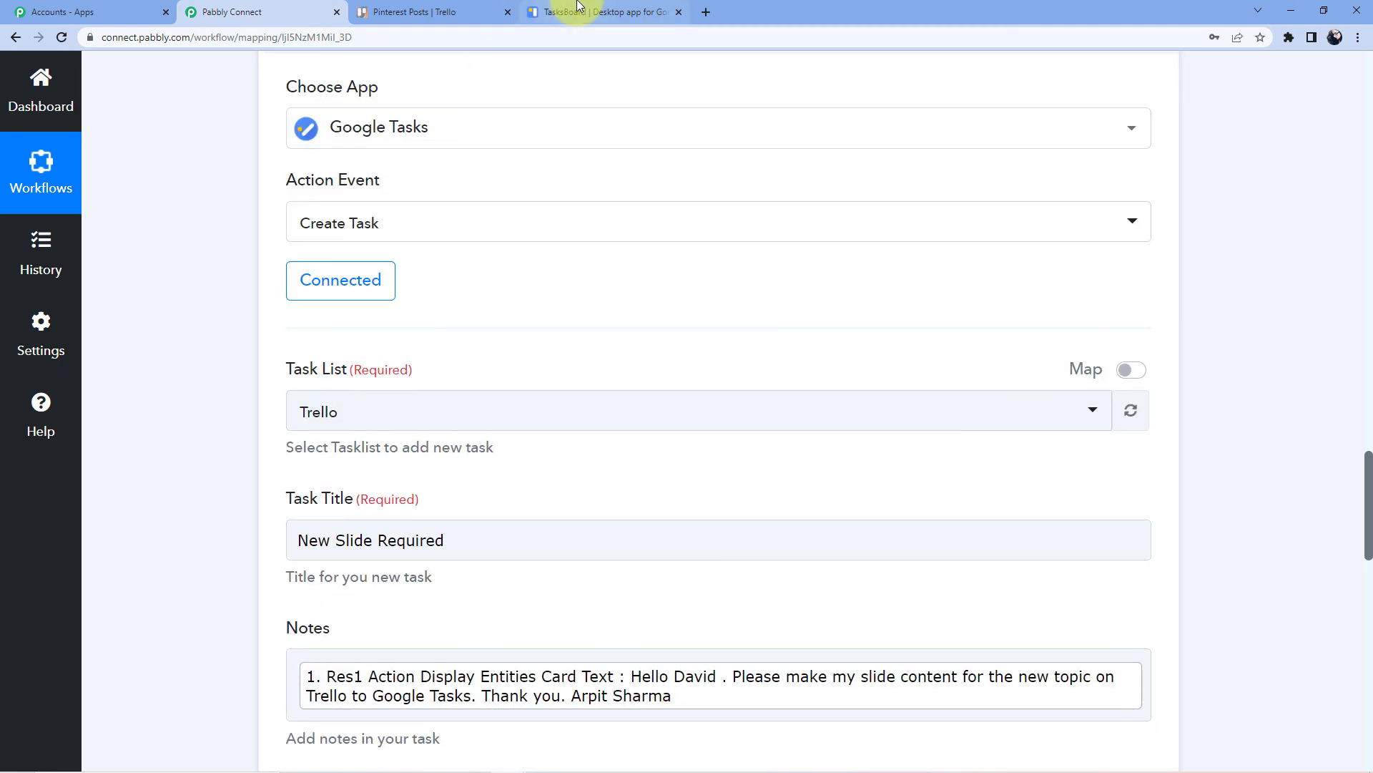
{"action": "left_click", "coordinate": [578, 9]}
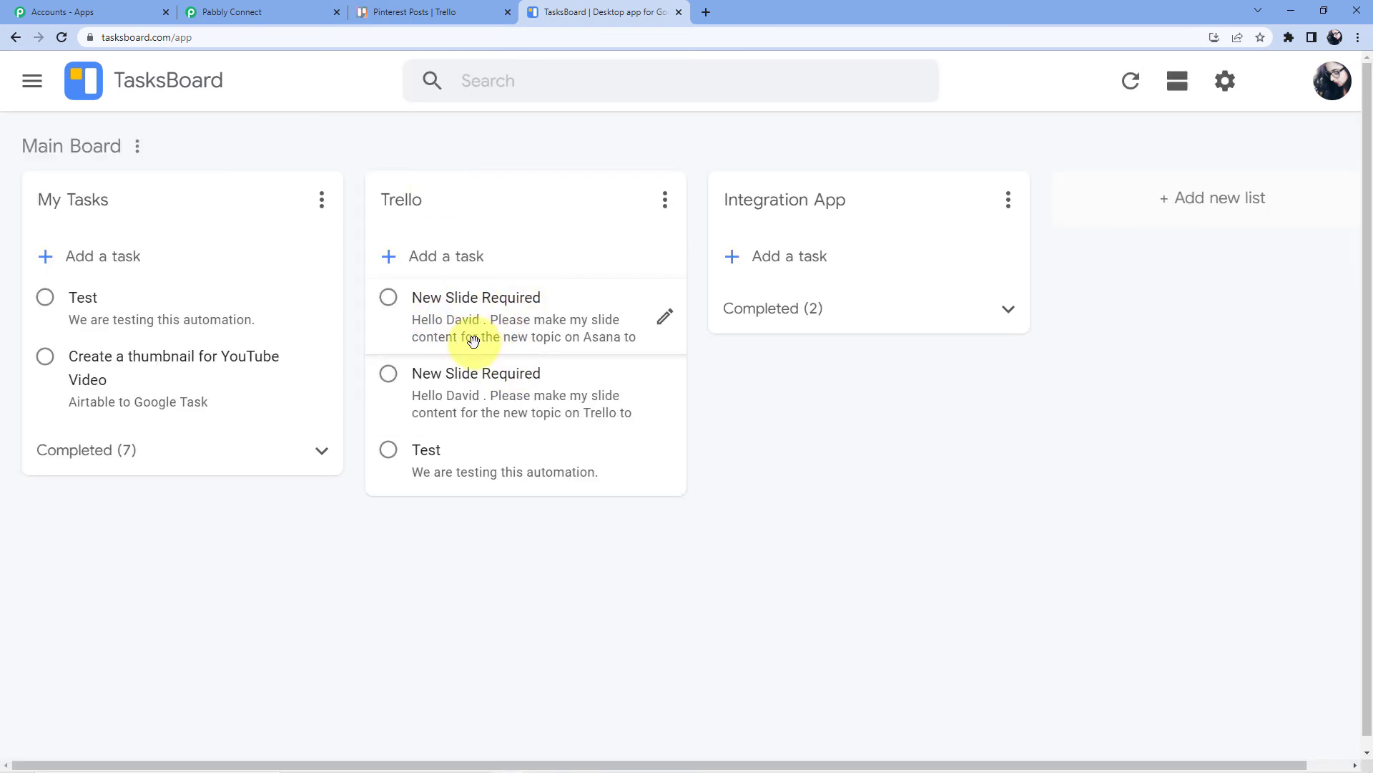
Expand the newest New Slide Required task to verify its Asana to Google Sheets notes
{"action": "left_click", "coordinate": [535, 337]}
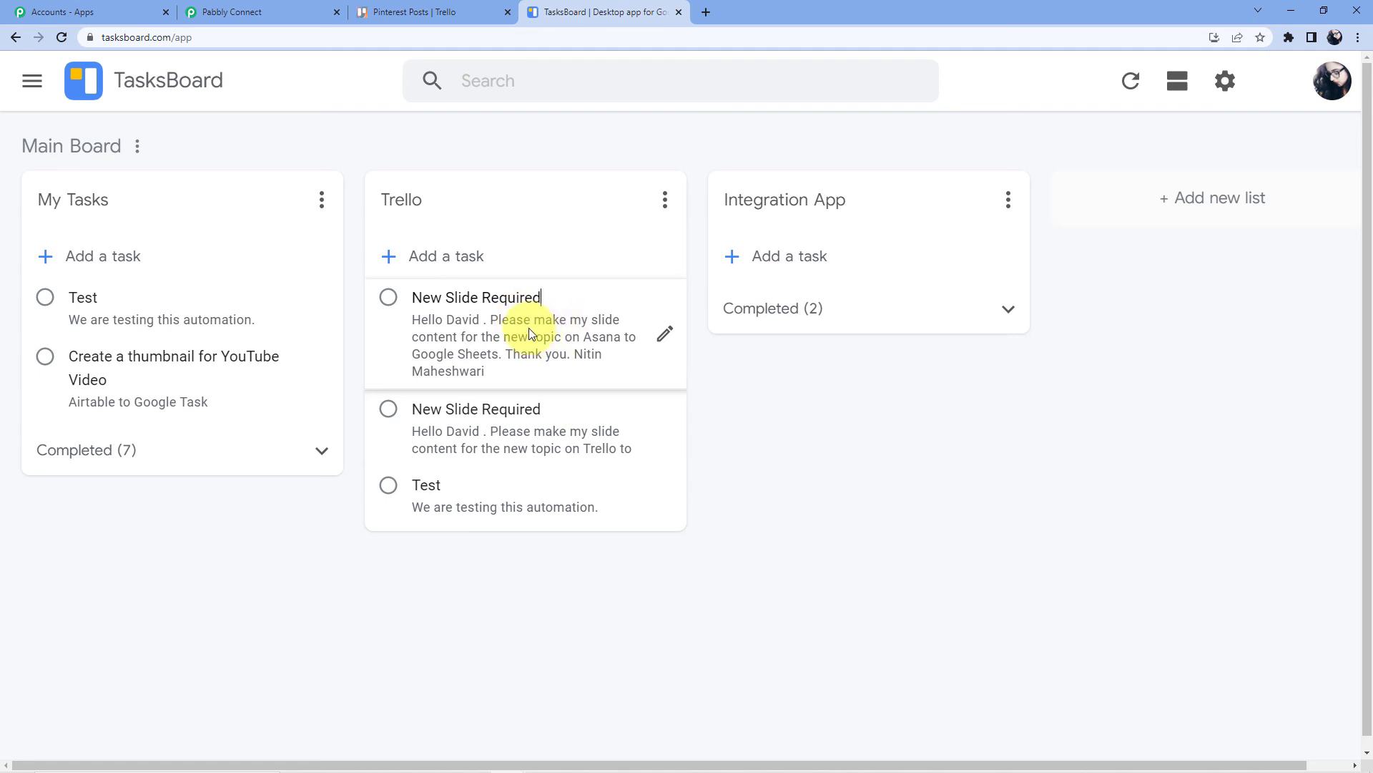
{"action": "left_click", "coordinate": [218, 8]}
{"action": "scroll", "coordinate": [1233, 473], "scroll_direction": "up", "scroll_amount": 20}
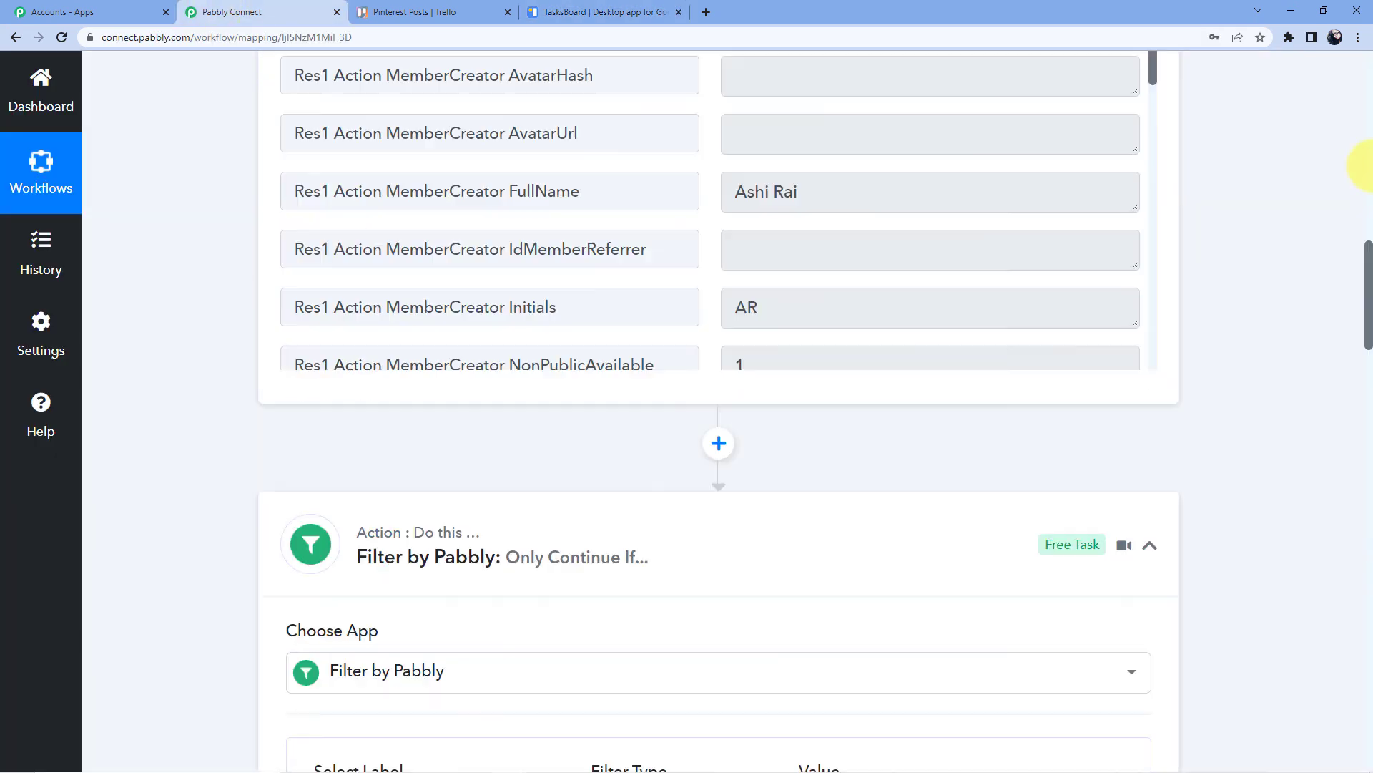
Collapse the Trello trigger, Filter by Pabbly and Google Tasks Create Task steps
{"action": "left_click", "coordinate": [665, 336]}
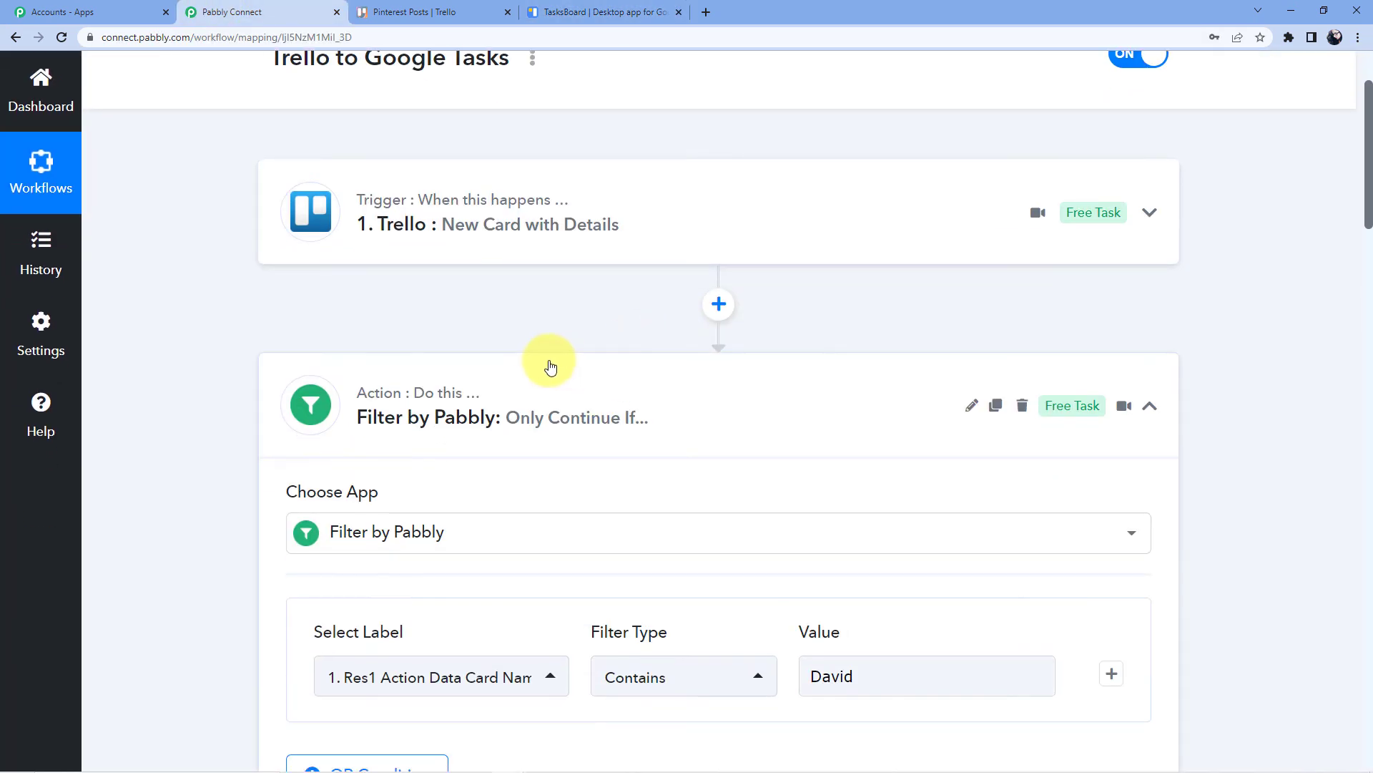
{"action": "left_click", "coordinate": [546, 365]}
{"action": "left_click", "coordinate": [520, 324]}
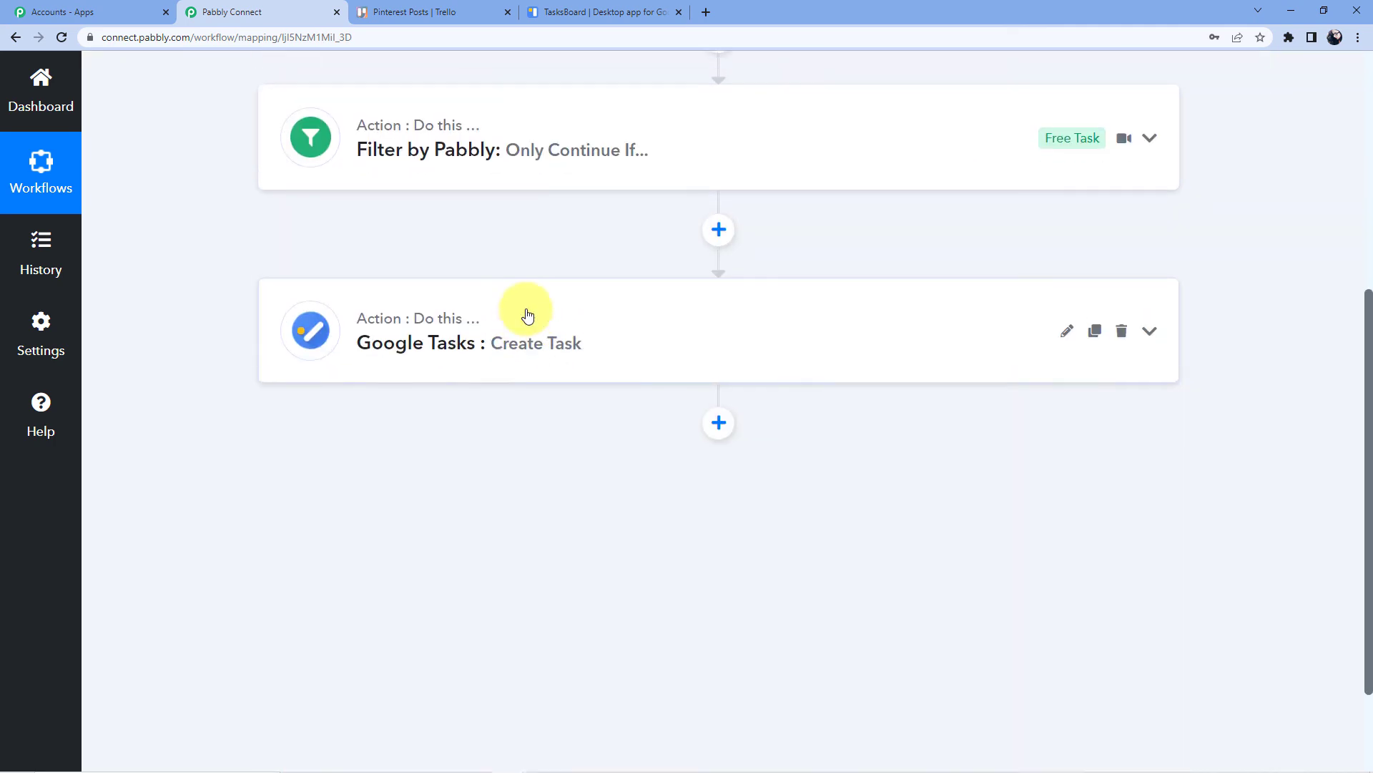
{"action": "scroll", "coordinate": [506, 276], "scroll_direction": "up", "scroll_amount": 4}
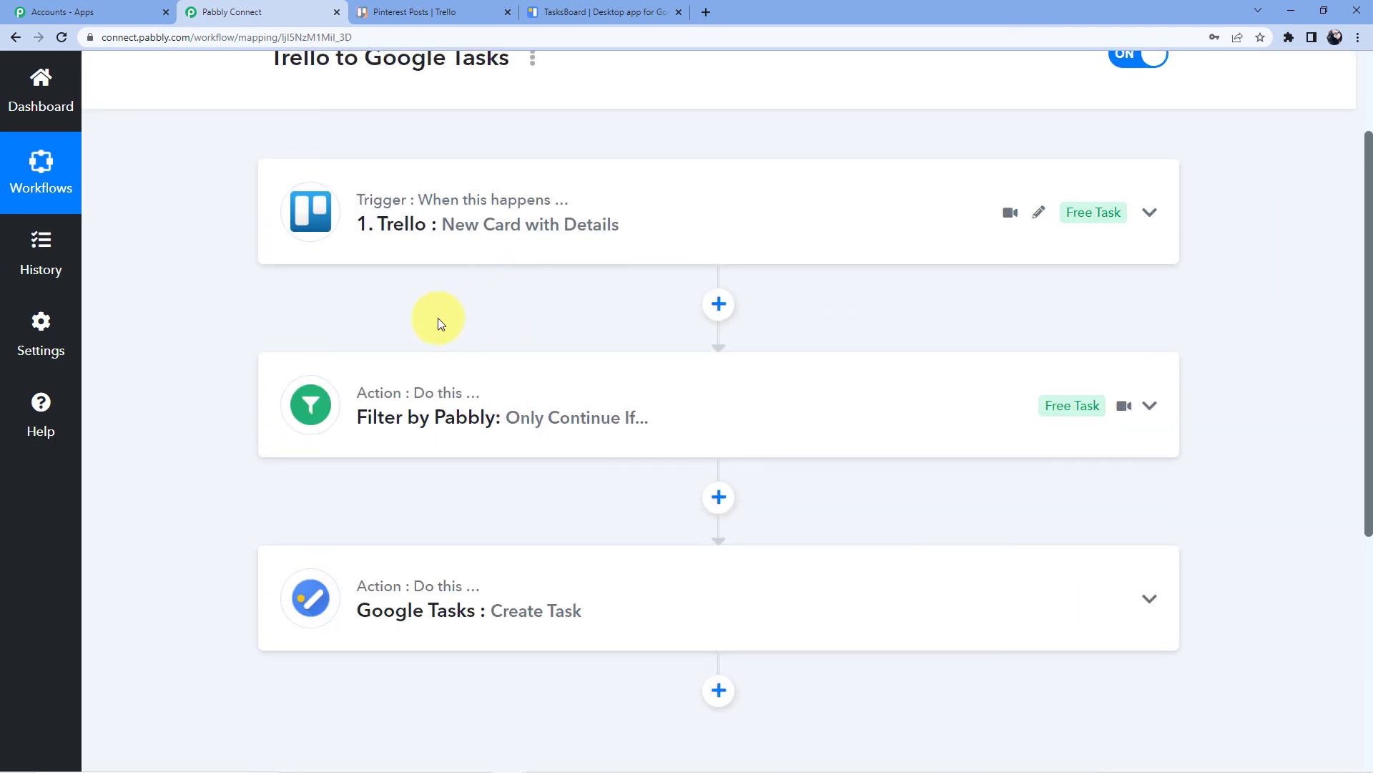